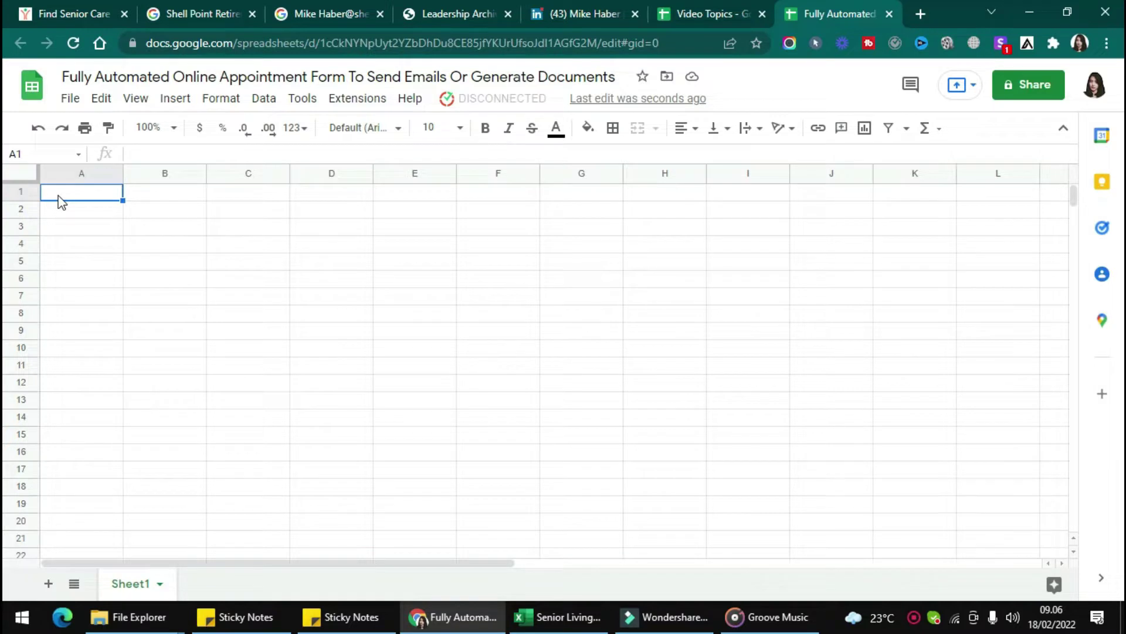
- Load the Online Appointment Form template into the spreadsheet with the Kulfi Forms add-on
{"action": "left_click", "coordinate": [358, 99]}
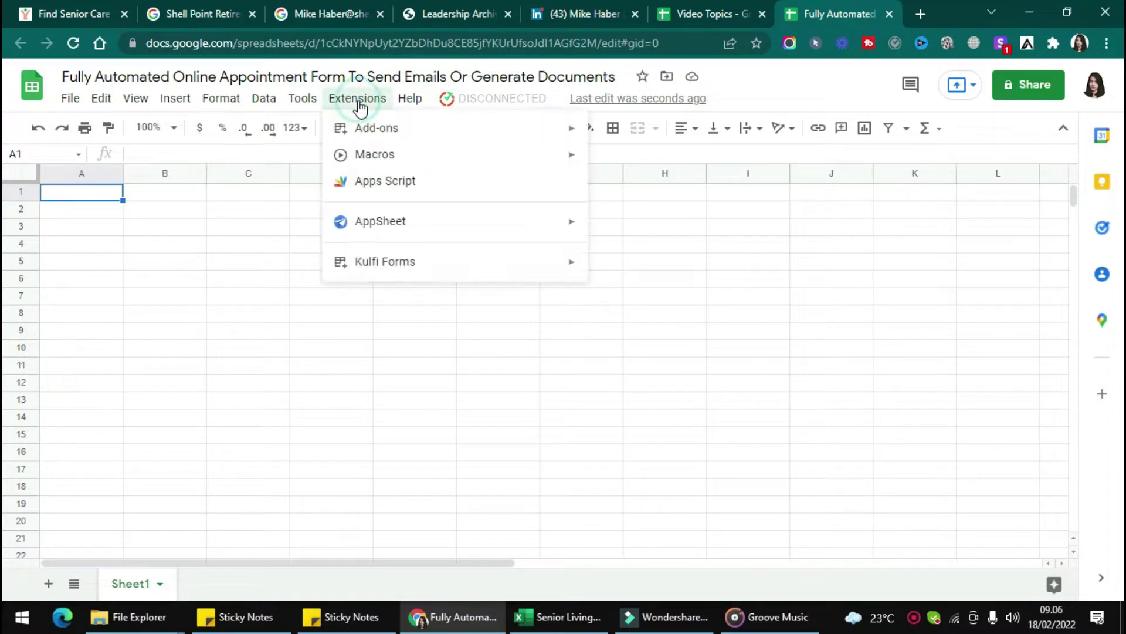
{"action": "left_click", "coordinate": [448, 274]}
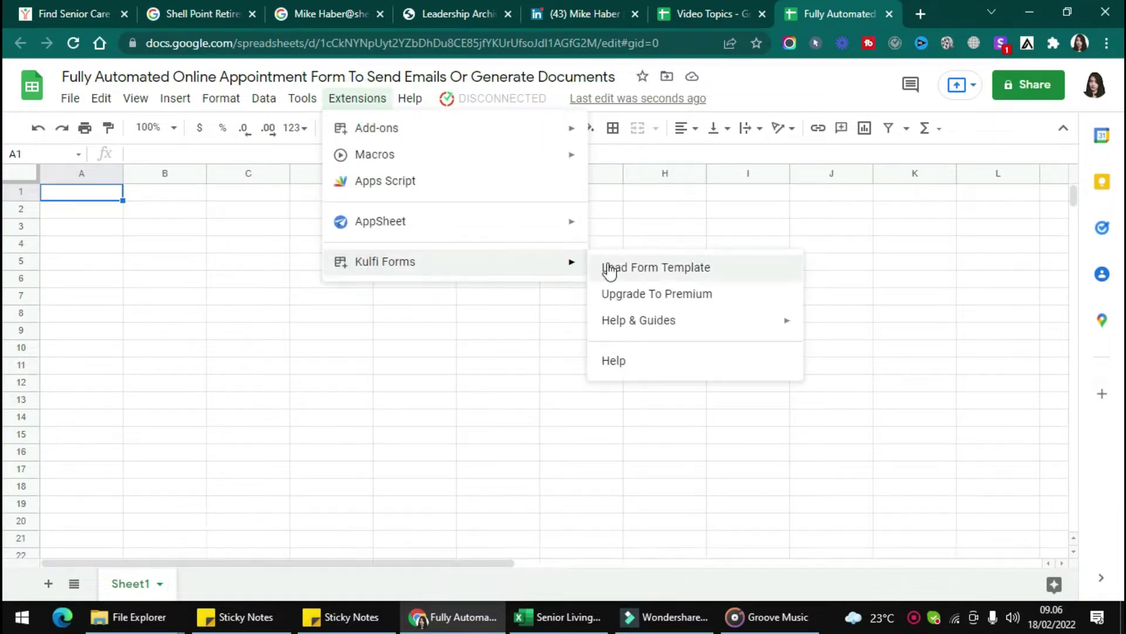
{"action": "left_click", "coordinate": [610, 270]}
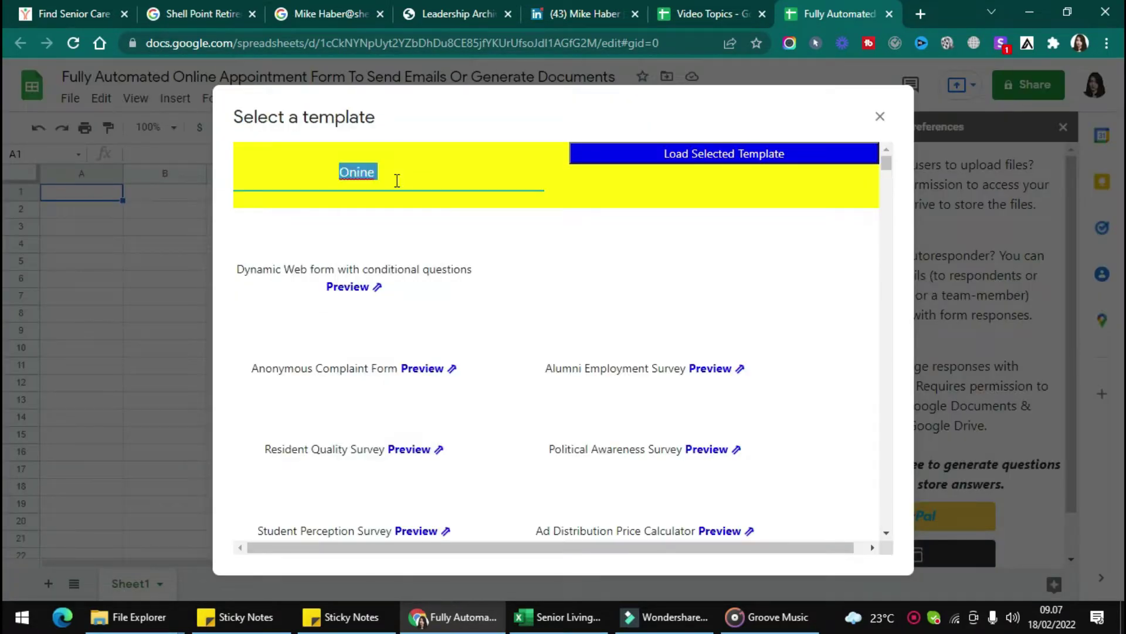
{"action": "type", "text": "Onl"}
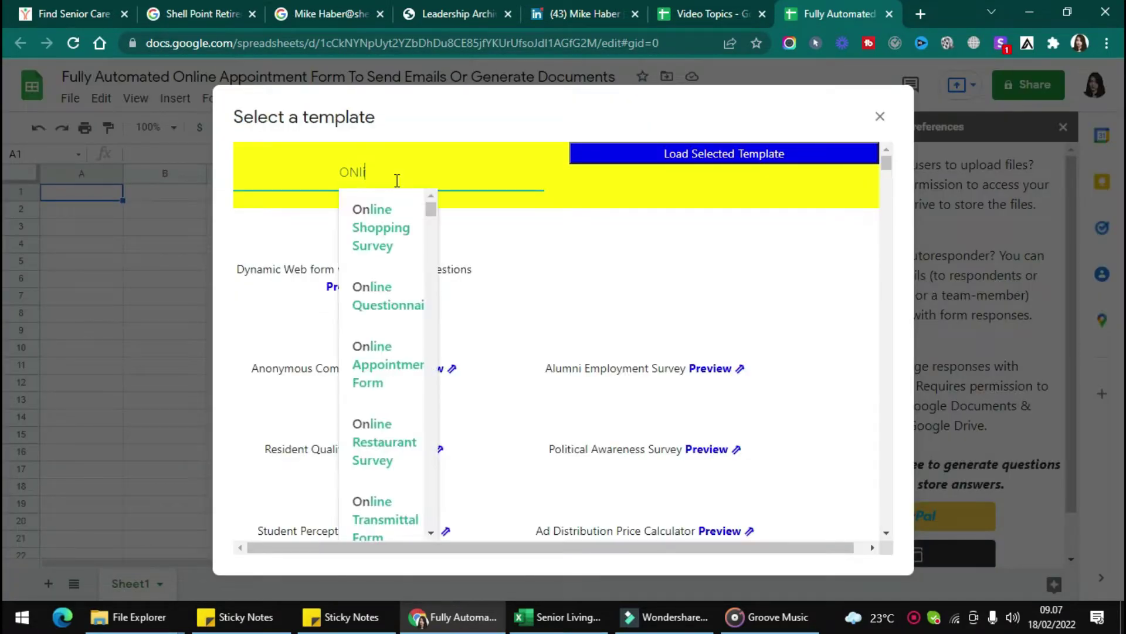
{"action": "type", "text": "ine Appointment Form"}
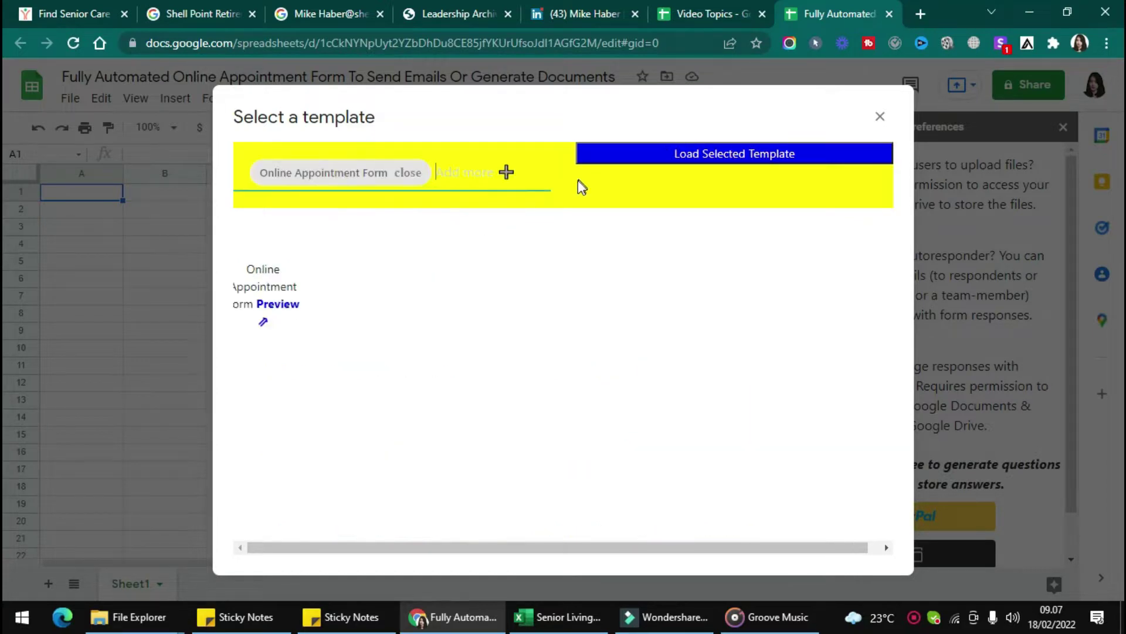
{"action": "left_click", "coordinate": [651, 163]}
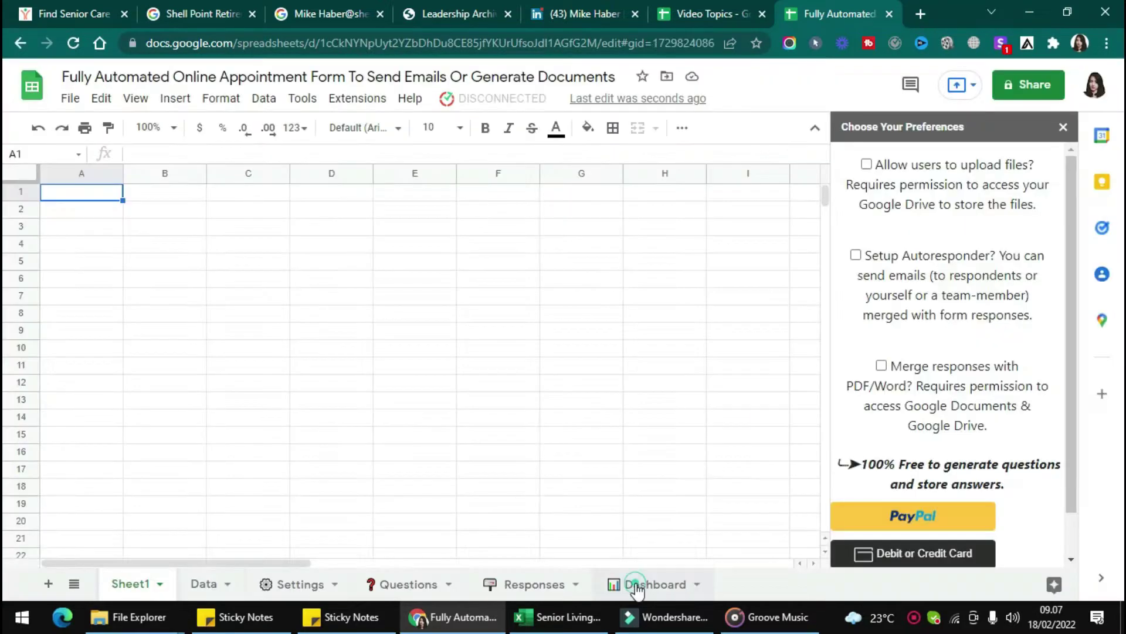
- Look through the template's Dashboard, Responses, Questions and Settings sheets
{"action": "left_click", "coordinate": [629, 583]}
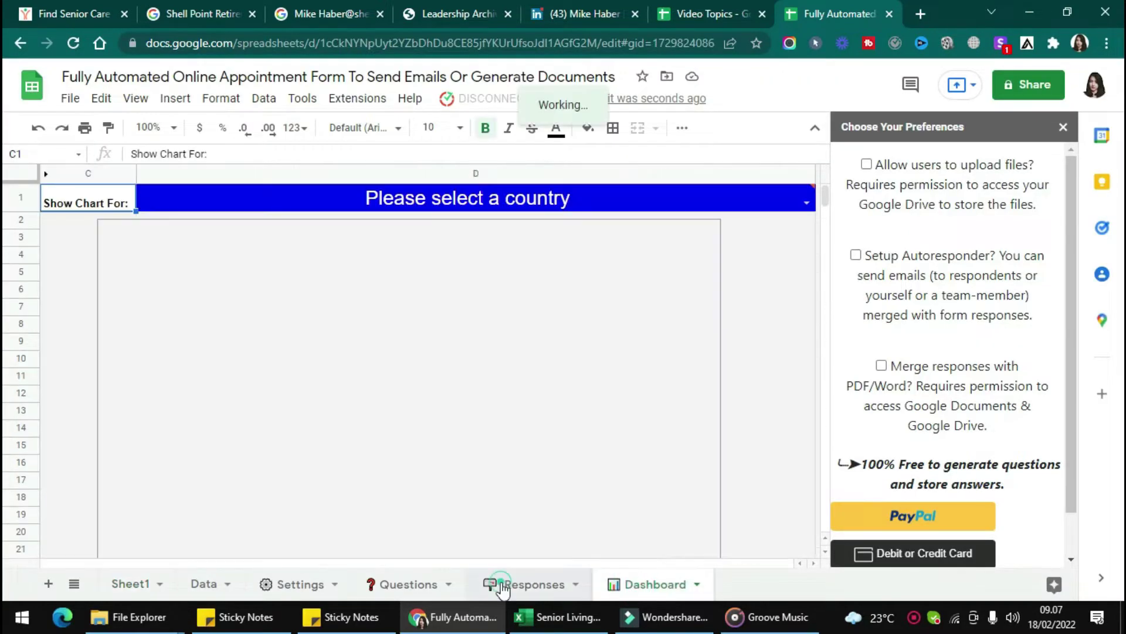
{"action": "left_click", "coordinate": [516, 583]}
{"action": "left_click", "coordinate": [403, 583]}
{"action": "left_click", "coordinate": [293, 584]}
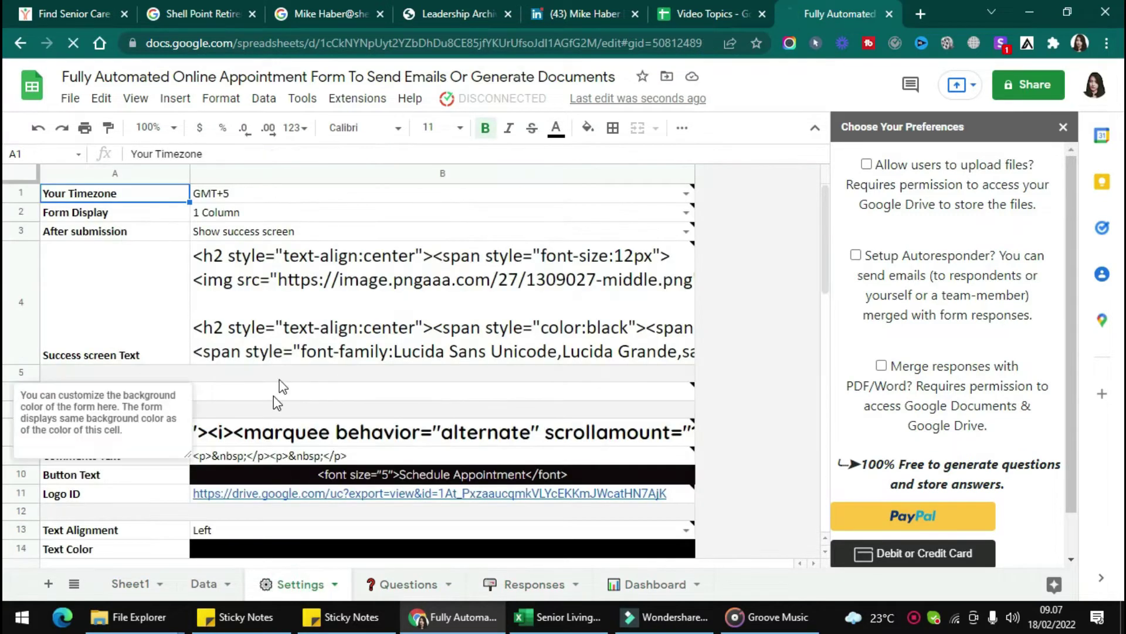
- Reload the spreadsheet and authorize Kulfi_Forms_ClientScript so that Kulfi Forms can generate the form link
{"action": "key", "text": "F5"}
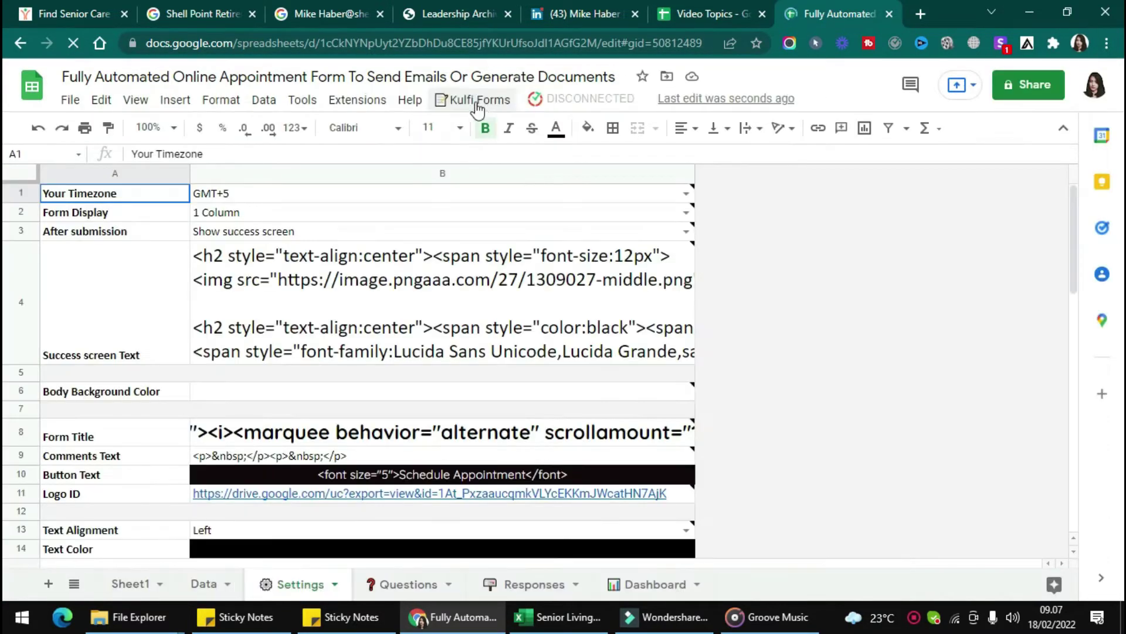
{"action": "left_click", "coordinate": [482, 110]}
{"action": "left_click", "coordinate": [484, 126]}
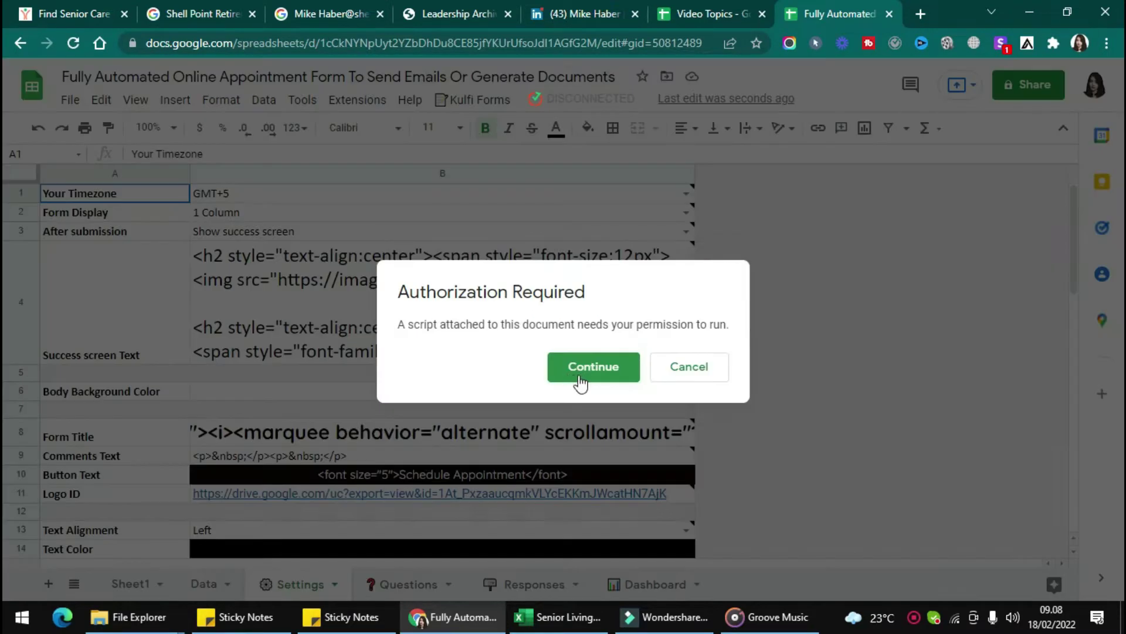
{"action": "left_click", "coordinate": [578, 376]}
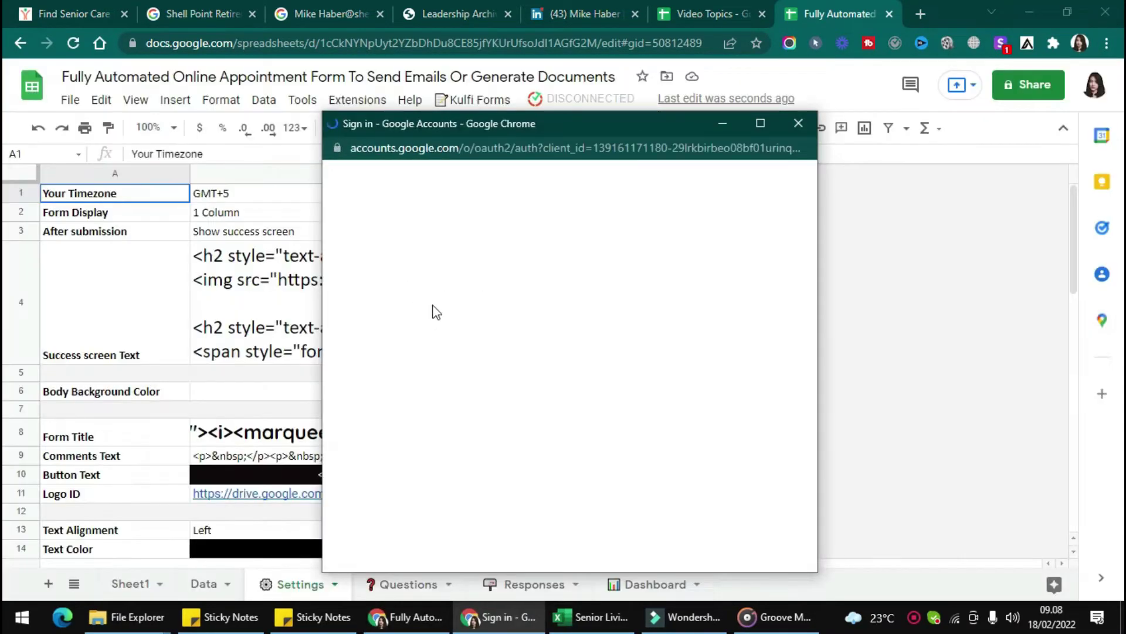
{"action": "left_click", "coordinate": [403, 326]}
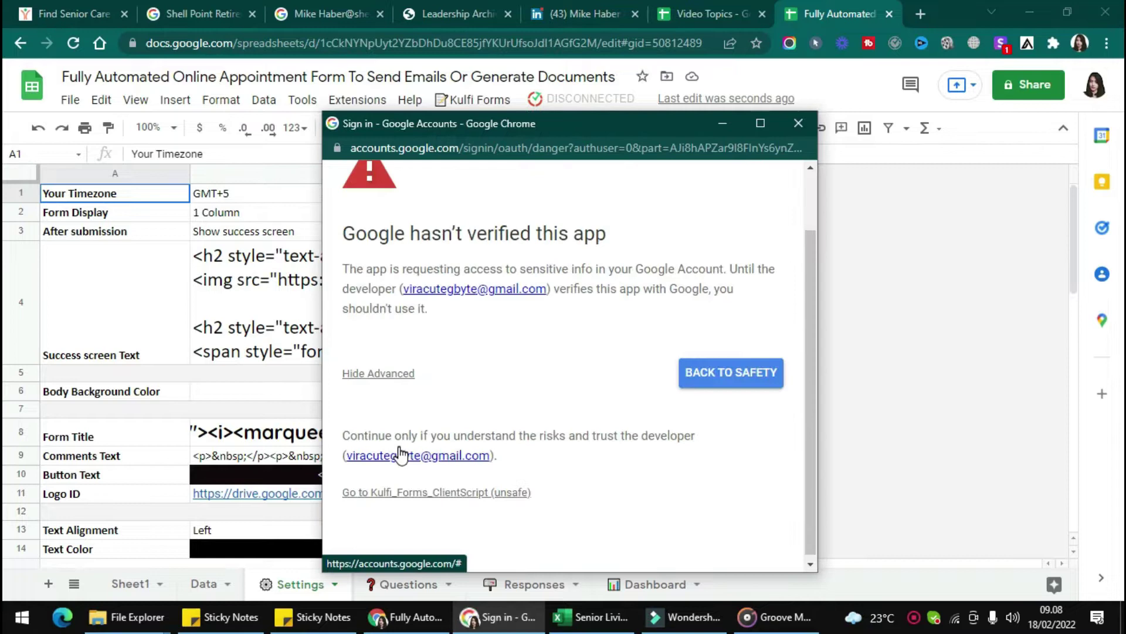
{"action": "left_click", "coordinate": [398, 492]}
{"action": "scroll", "coordinate": [598, 450], "scroll_direction": "down", "scroll_amount": 3}
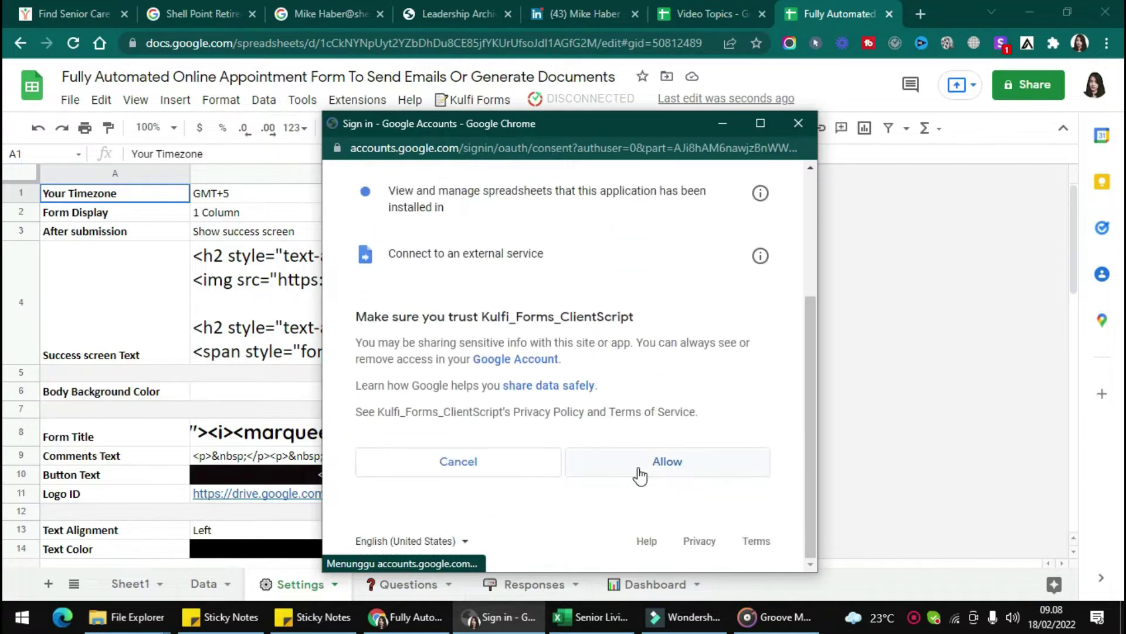
{"action": "left_click", "coordinate": [657, 464]}
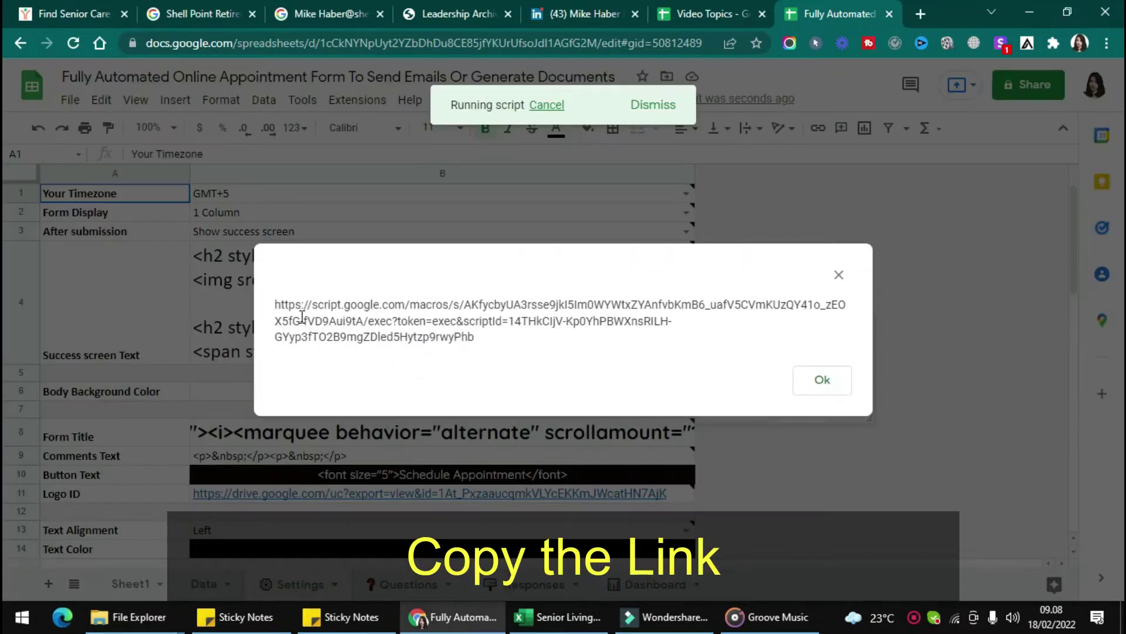
- Copy the generated web form link and open it in a new browser tab
{"action": "left_click_drag", "start_coordinate": [273, 304], "coordinate": [535, 344]}
{"action": "key", "text": "ctrl+c"}
{"action": "key", "text": "ctrl+t"}
{"action": "key", "text": "ctrl+v"}
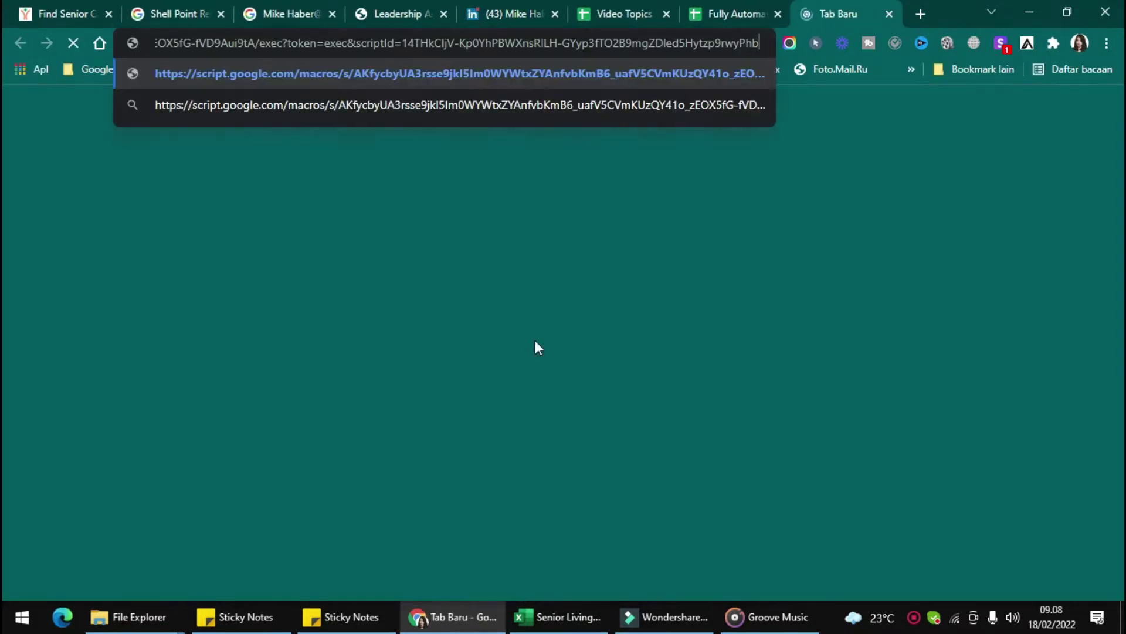
{"action": "key", "text": "Return"}
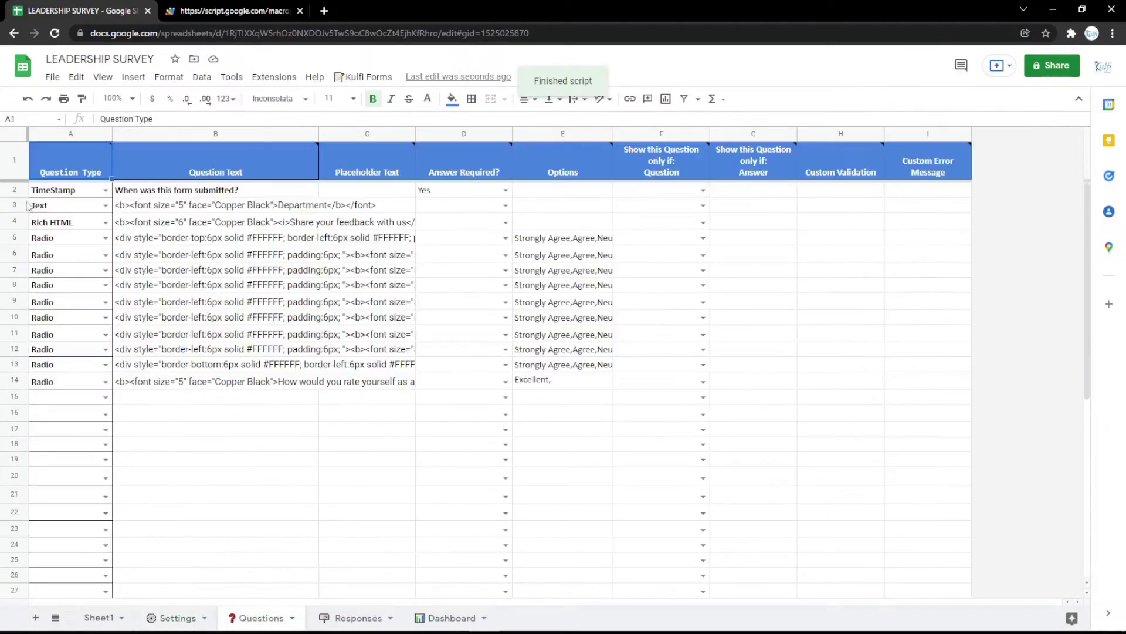
- Insert a row above row 3 in the Questions sheet and set its question type to Text
{"action": "left_click", "coordinate": [16, 205]}
{"action": "right_click", "coordinate": [15, 205]}
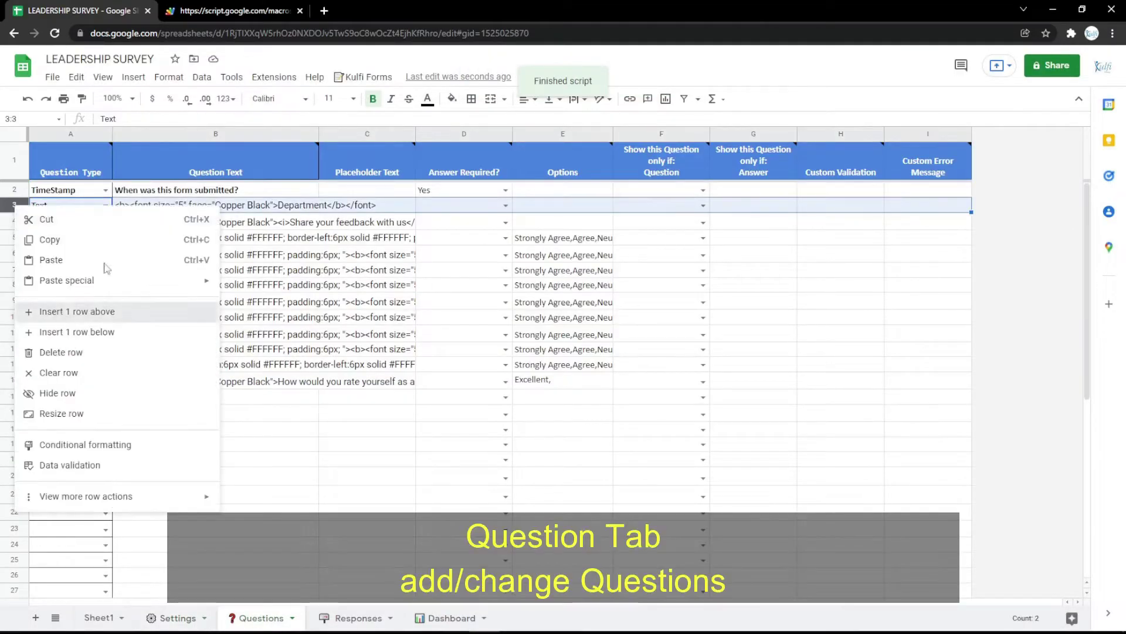
{"action": "left_click", "coordinate": [76, 312]}
{"action": "left_click", "coordinate": [105, 204]}
{"action": "left_click", "coordinate": [71, 260]}
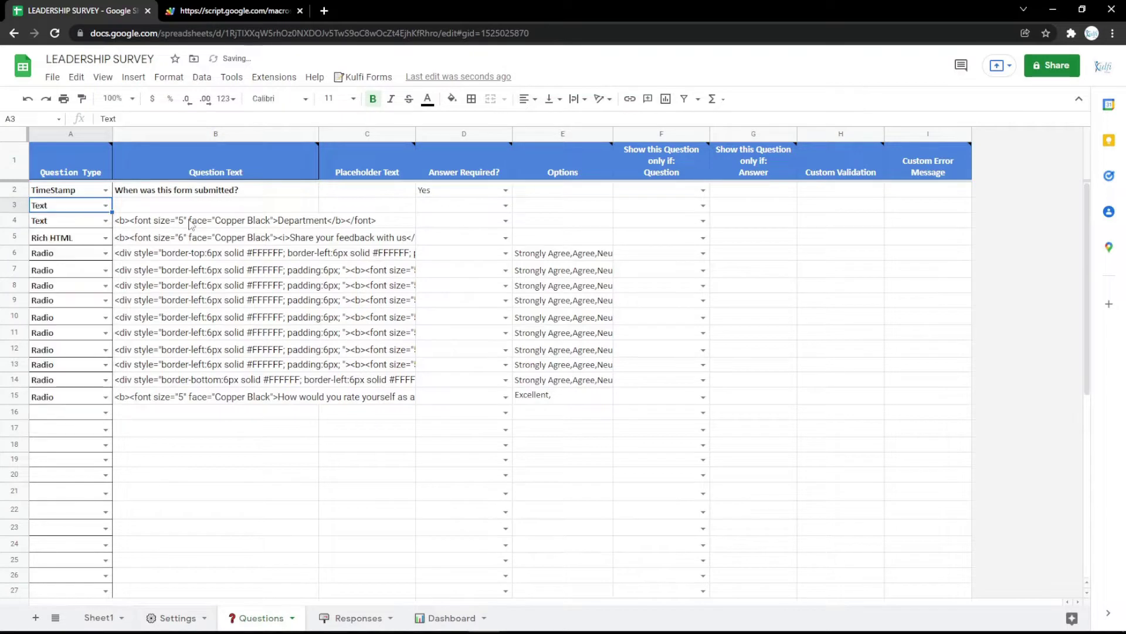
- Copy the Department question's formatted text into the new row 3 and change its label to "Name"
{"action": "left_click", "coordinate": [191, 222]}
{"action": "key", "text": "ctrl+c"}
{"action": "left_click", "coordinate": [199, 206]}
{"action": "key", "text": "ctrl+v"}
{"action": "double_click", "coordinate": [291, 206]}
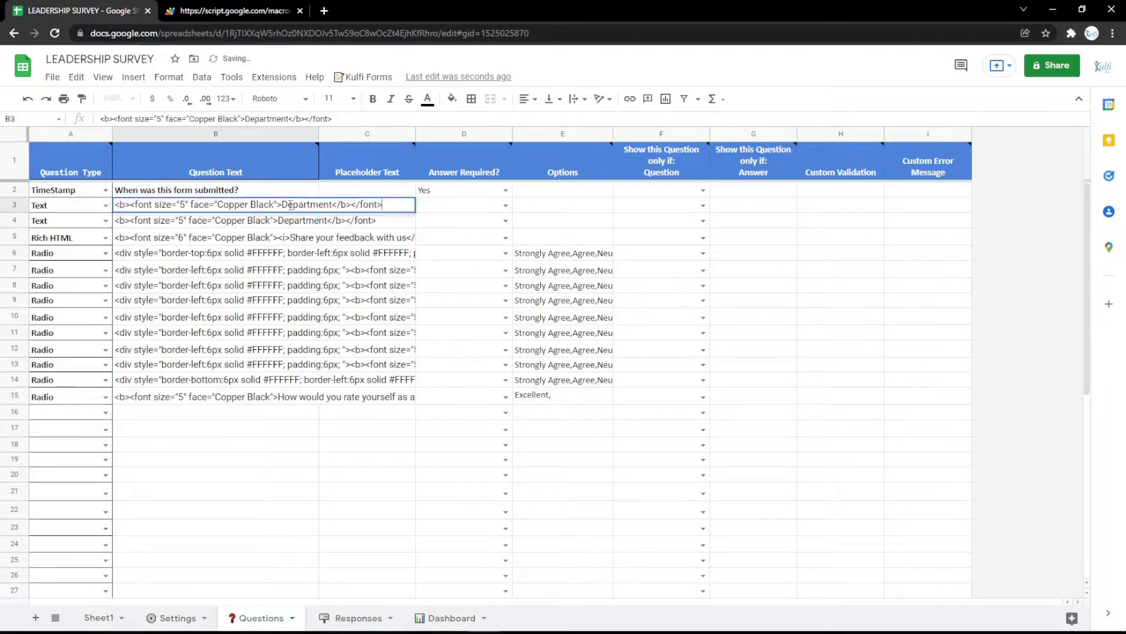
{"action": "type", "text": "Name"}
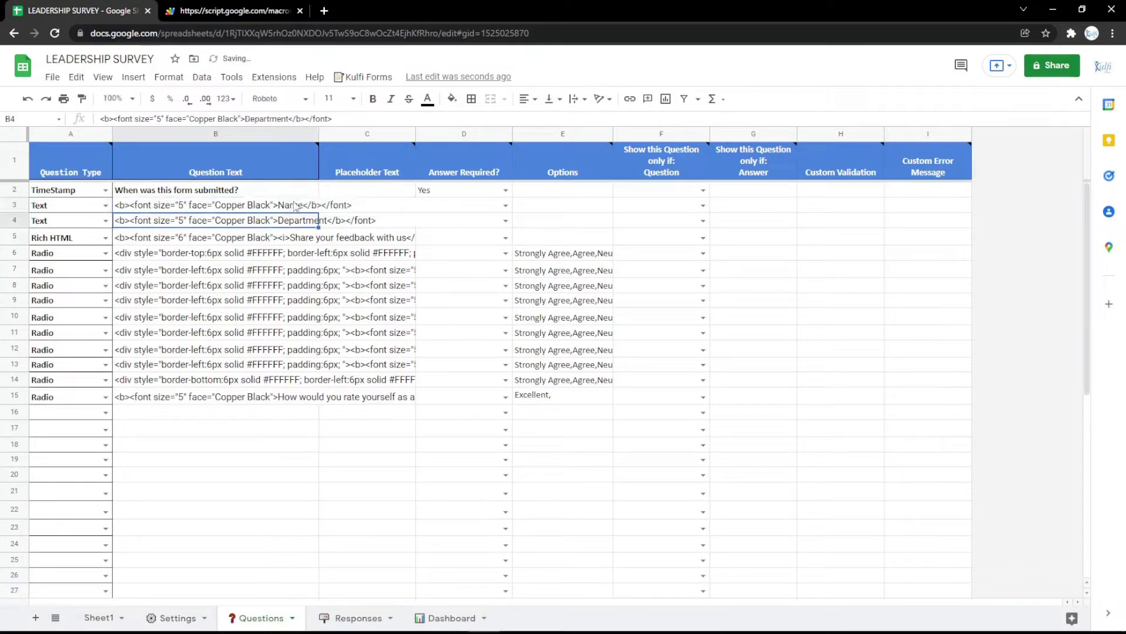
- Refresh the live survey form to check the Name question, and return to the Questions sheet
{"action": "key", "text": "ctrl+Tab"}
{"action": "key", "text": "F5"}
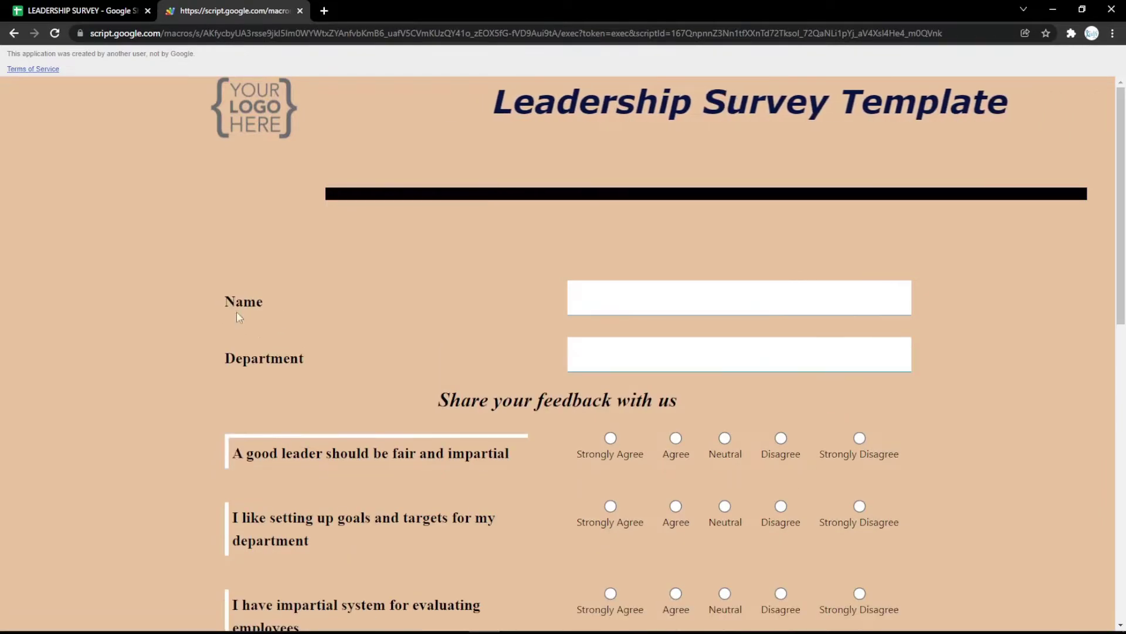
{"action": "left_click", "coordinate": [95, 13]}
- Change row 3 to an Email question labelled "Email" and check it on the refreshed live form
{"action": "left_click", "coordinate": [105, 205]}
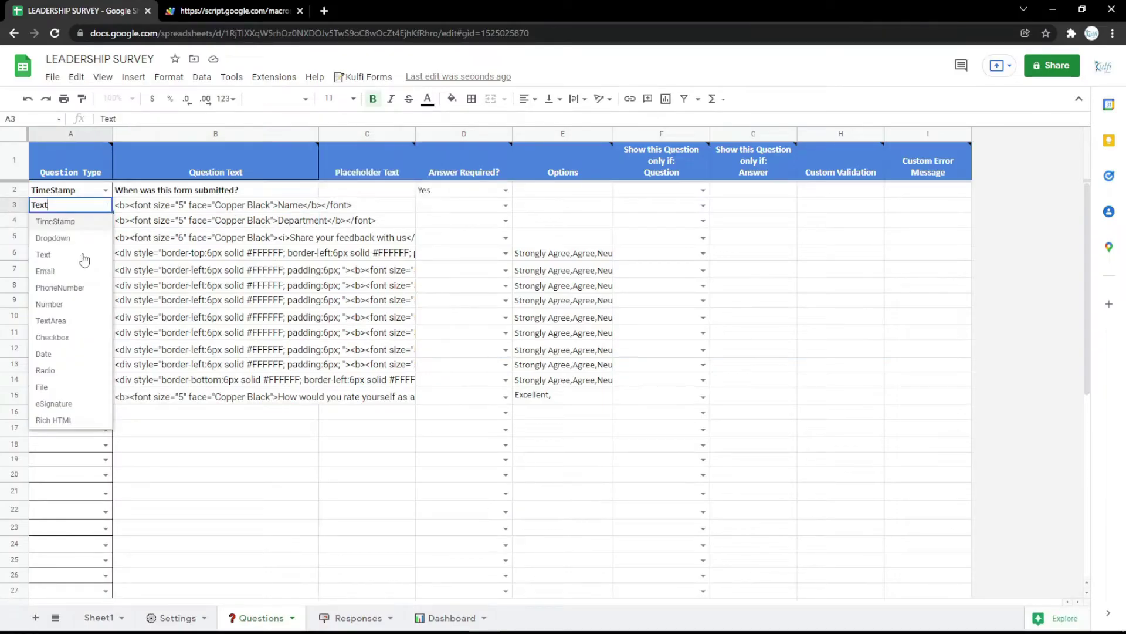
{"action": "left_click", "coordinate": [53, 270]}
{"action": "left_click", "coordinate": [214, 203]}
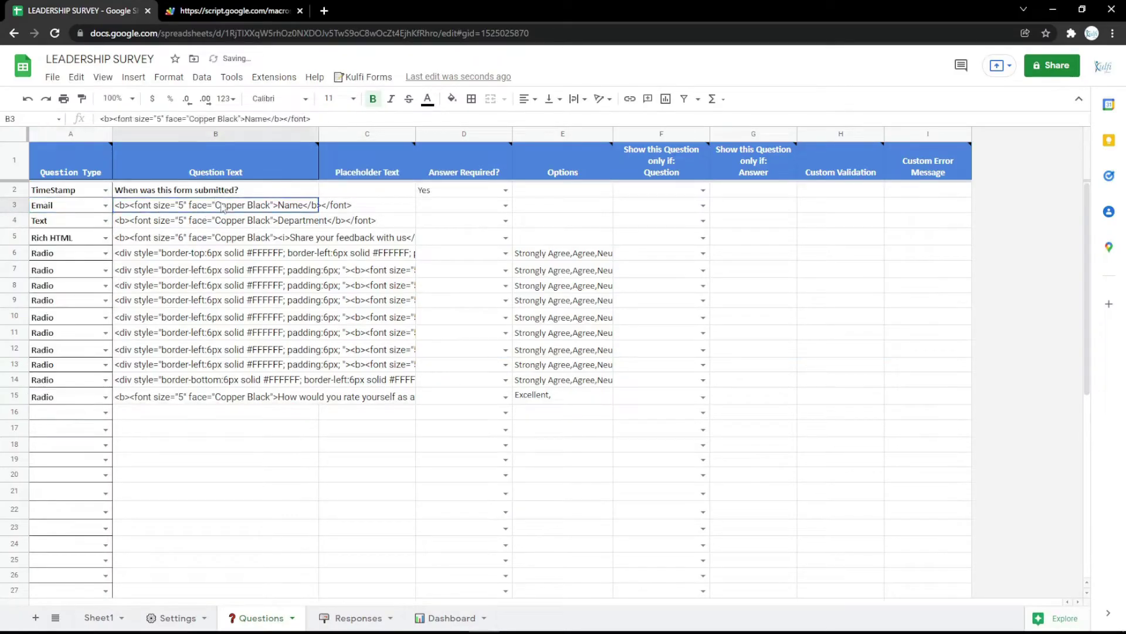
{"action": "key", "text": "Return"}
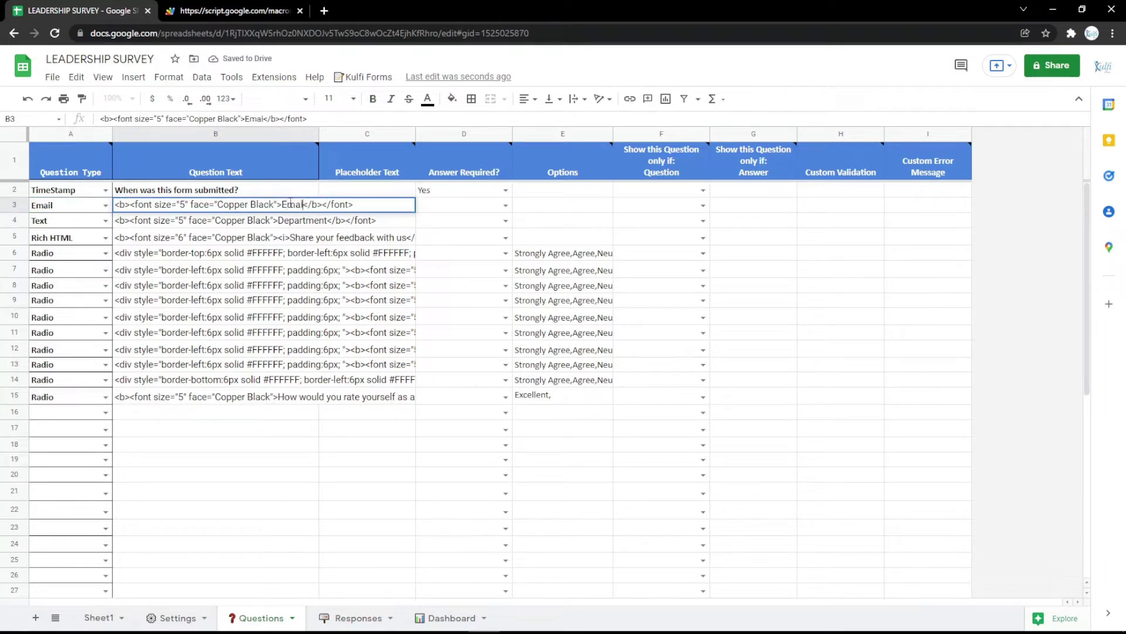
{"action": "type", "text": "l"}
{"action": "key", "text": "Return"}
{"action": "key", "text": "ctrl+Tab"}
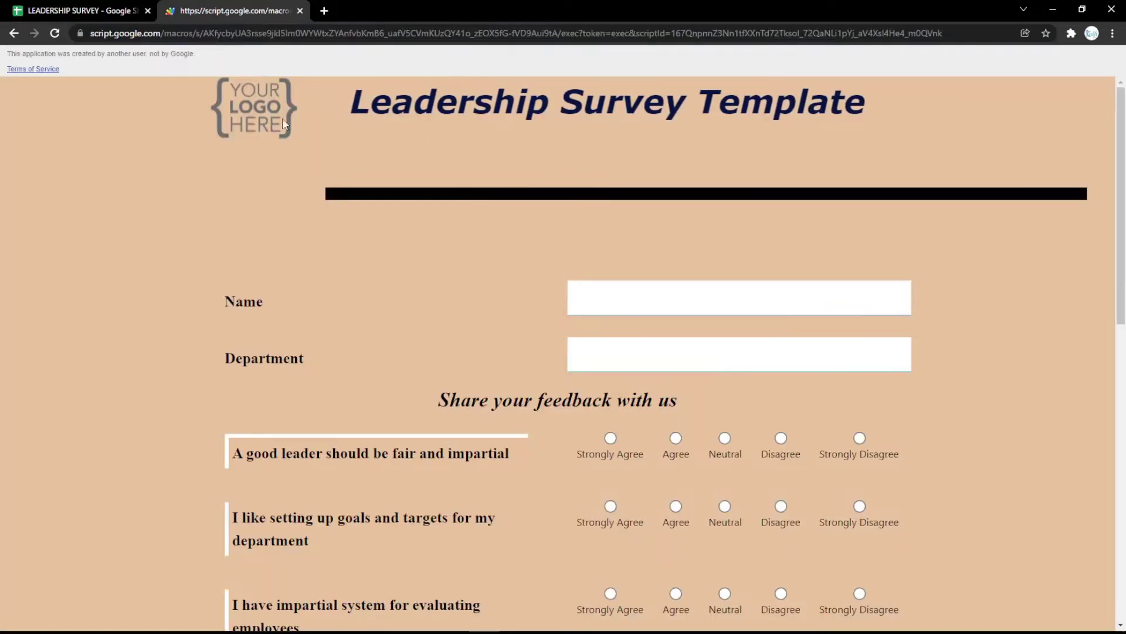
{"action": "key", "text": "F5"}
{"action": "left_click", "coordinate": [122, 6]}
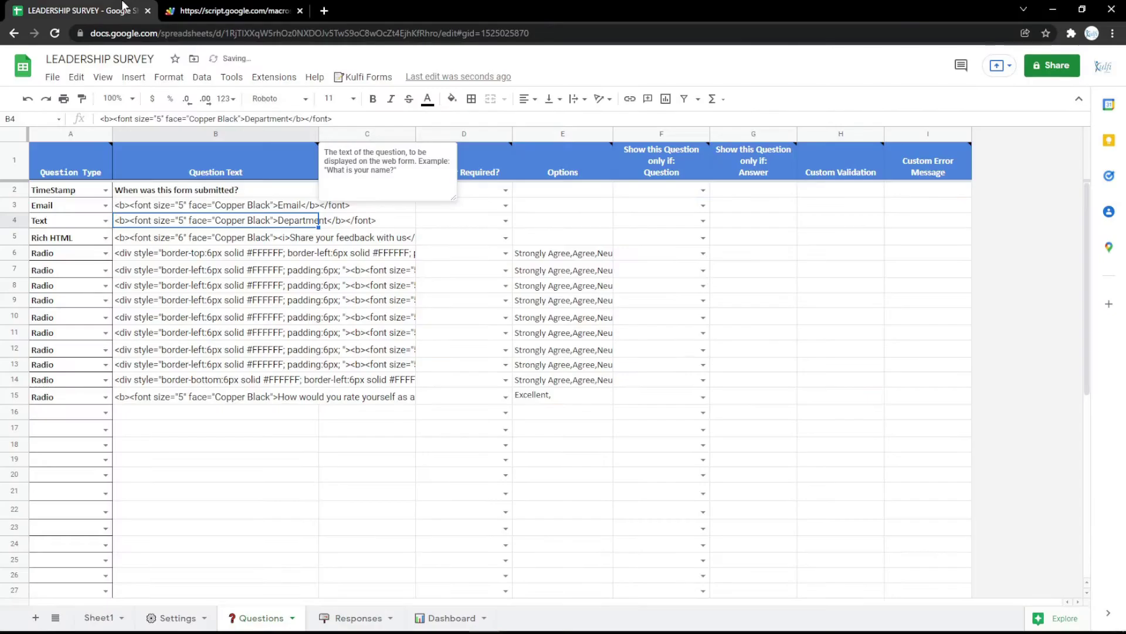
- Change row 3 to a PhoneNumber question labelled "Phone Number" and check it on the live form
{"action": "left_click", "coordinate": [105, 204]}
{"action": "left_click", "coordinate": [56, 287]}
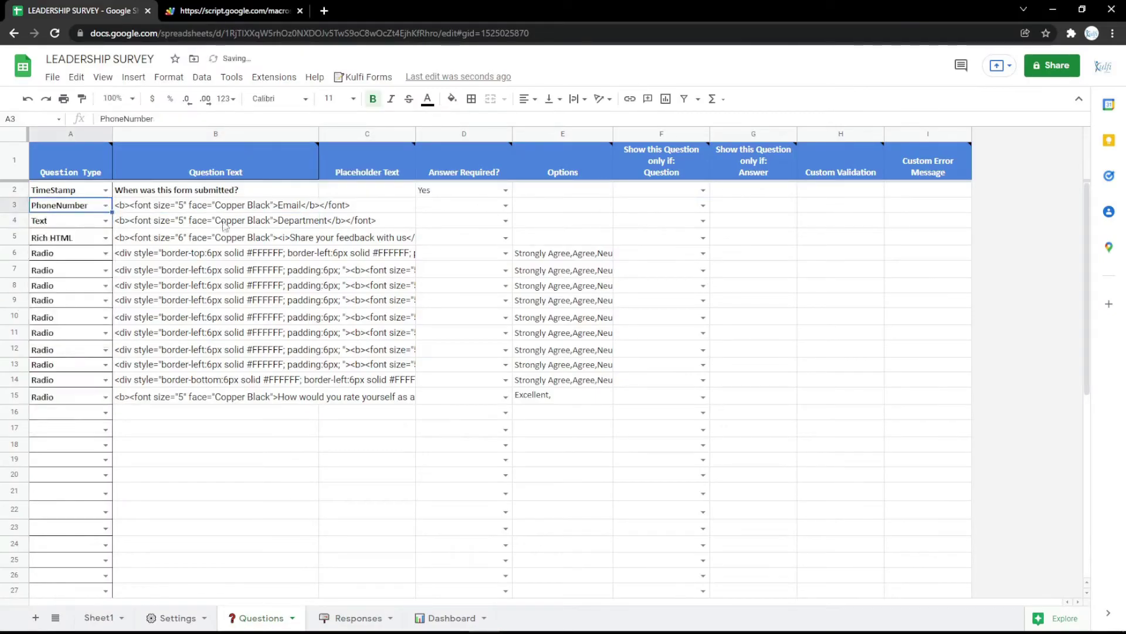
{"action": "left_click", "coordinate": [245, 210]}
{"action": "double_click", "coordinate": [300, 204]}
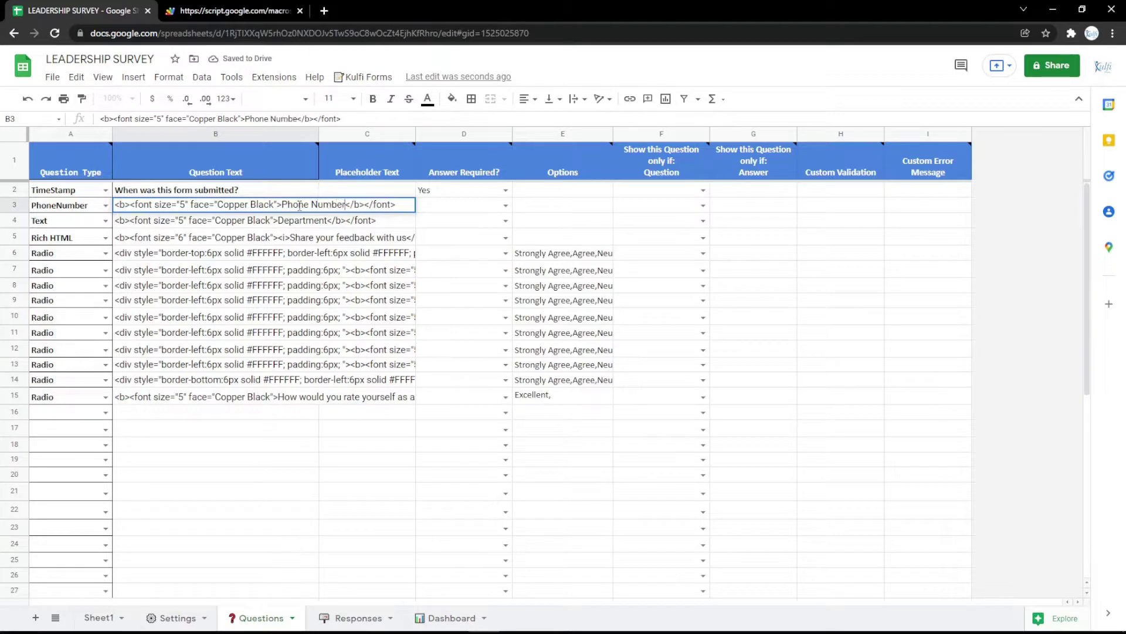
{"action": "key", "text": "Return"}
{"action": "key", "text": "ctrl+Tab"}
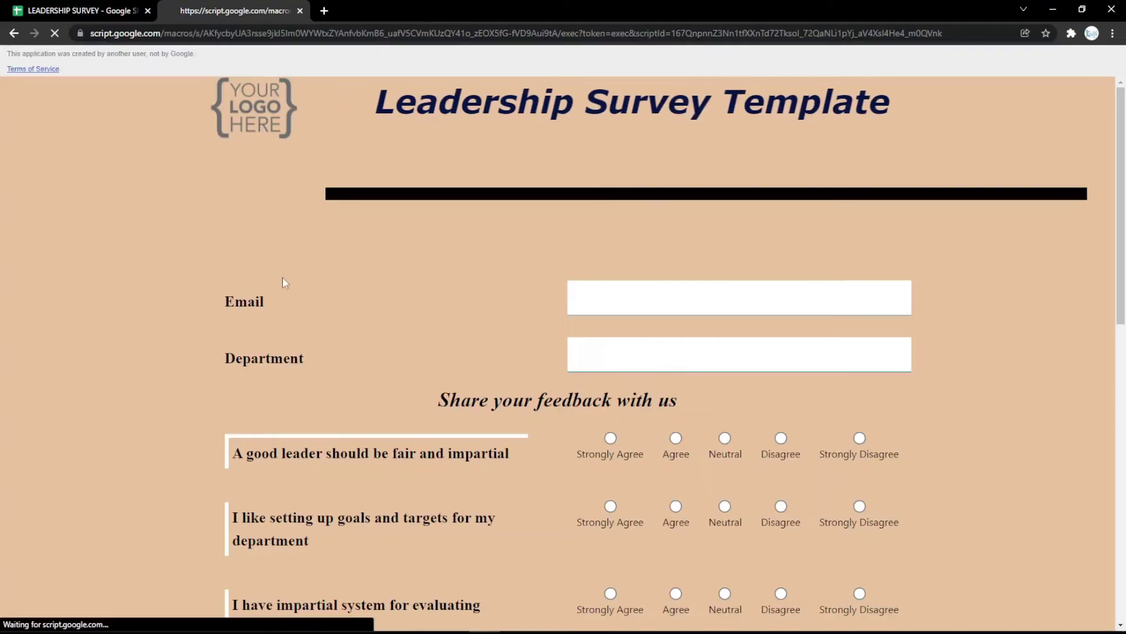
{"action": "key", "text": "ctrl+Tab"}
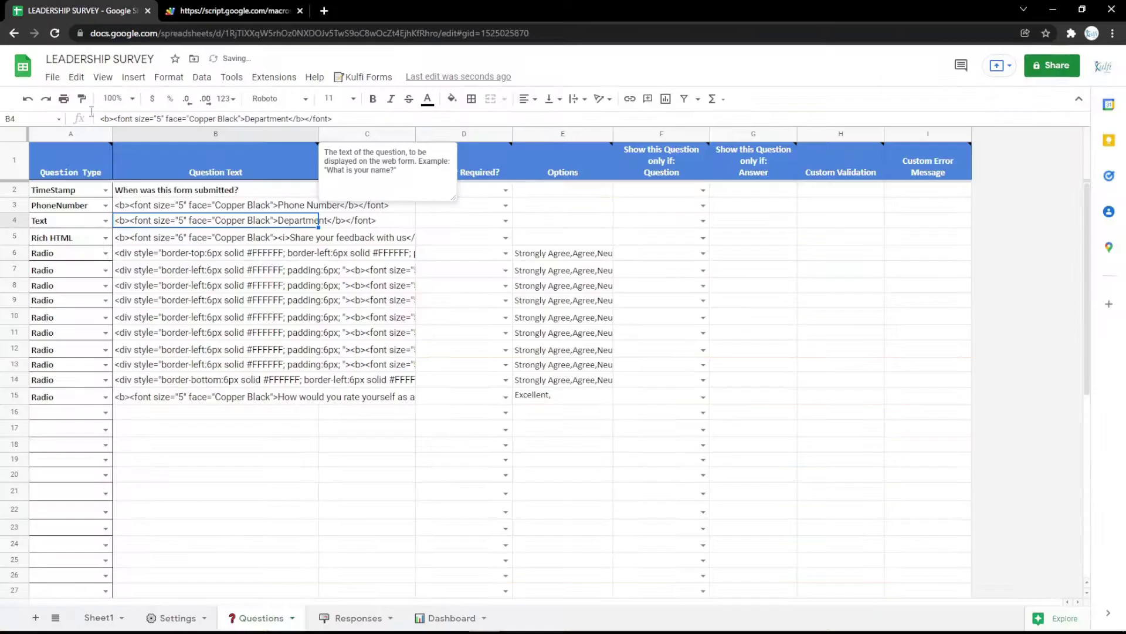
{"action": "left_click", "coordinate": [105, 205]}
{"action": "left_click", "coordinate": [50, 304]}
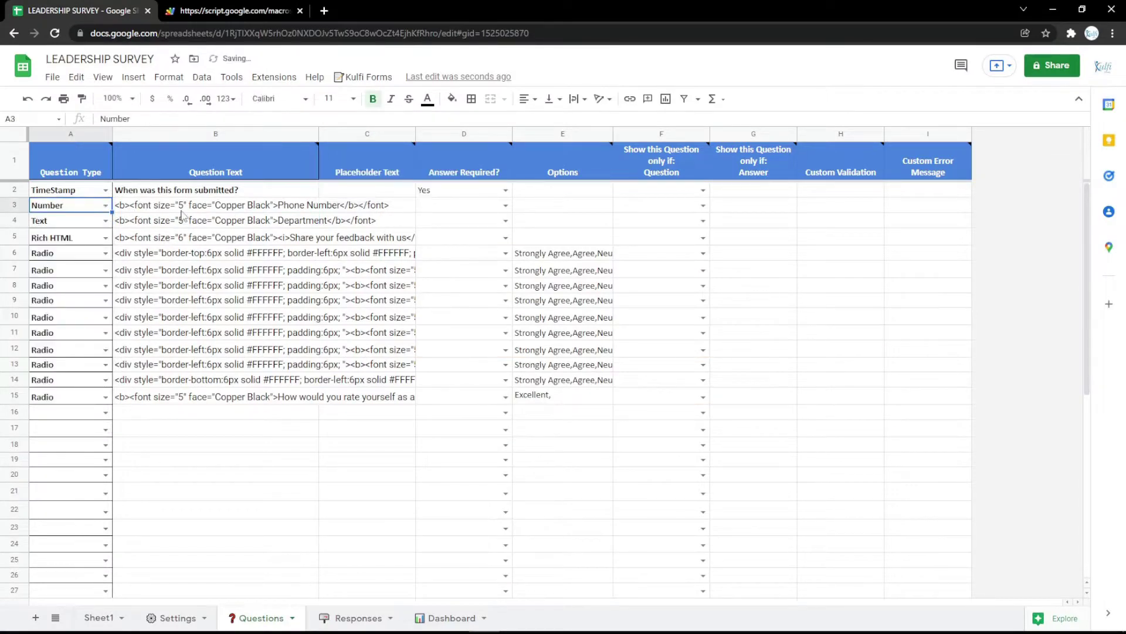
{"action": "key", "text": "ctrl+z"}
- Change row 3 to a TextArea question labelled "Address" and check it on the refreshed live form
{"action": "left_click", "coordinate": [106, 205]}
{"action": "left_click", "coordinate": [88, 321]}
{"action": "double_click", "coordinate": [291, 202]}
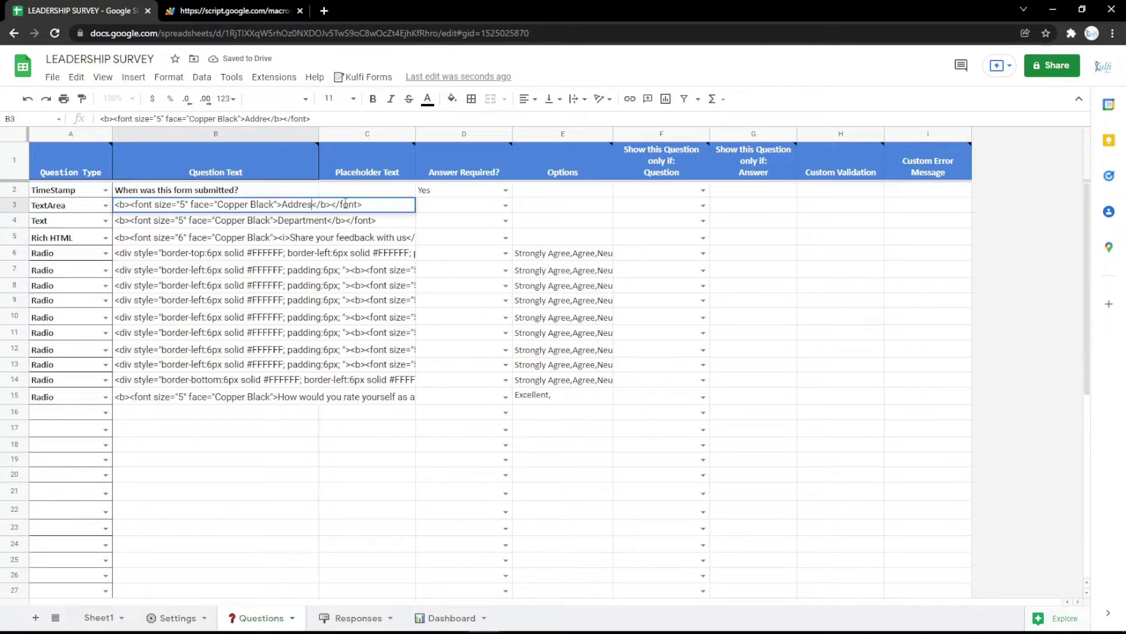
{"action": "type", "text": "s"}
{"action": "key", "text": "Return"}
{"action": "left_click", "coordinate": [232, 10]}
{"action": "key", "text": "F5"}
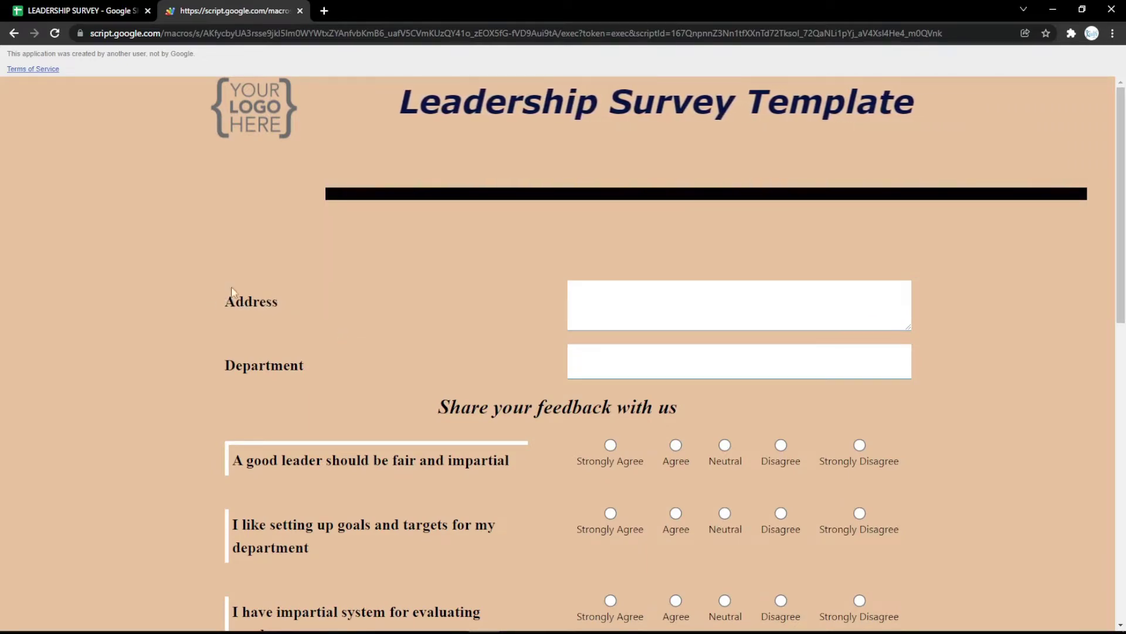
- Change row 3 of the Questions sheet to a Date question labelled "Date"
{"action": "left_click", "coordinate": [65, 11]}
{"action": "left_click", "coordinate": [106, 205]}
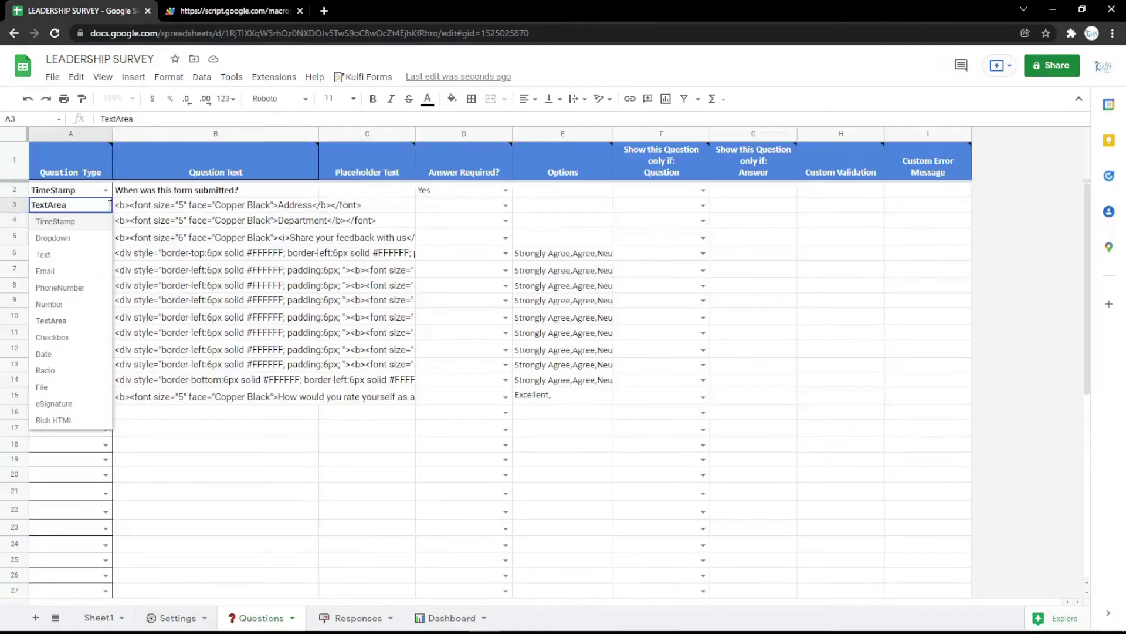
{"action": "left_click", "coordinate": [71, 339]}
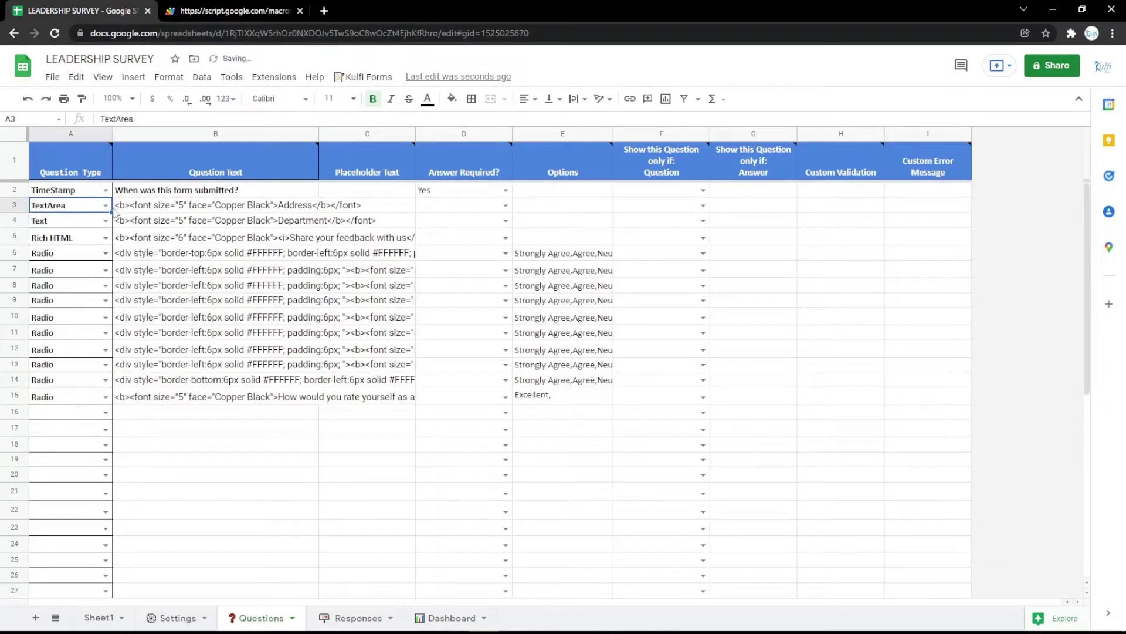
{"action": "left_click", "coordinate": [106, 205]}
{"action": "left_click", "coordinate": [62, 354]}
{"action": "left_click", "coordinate": [294, 205]}
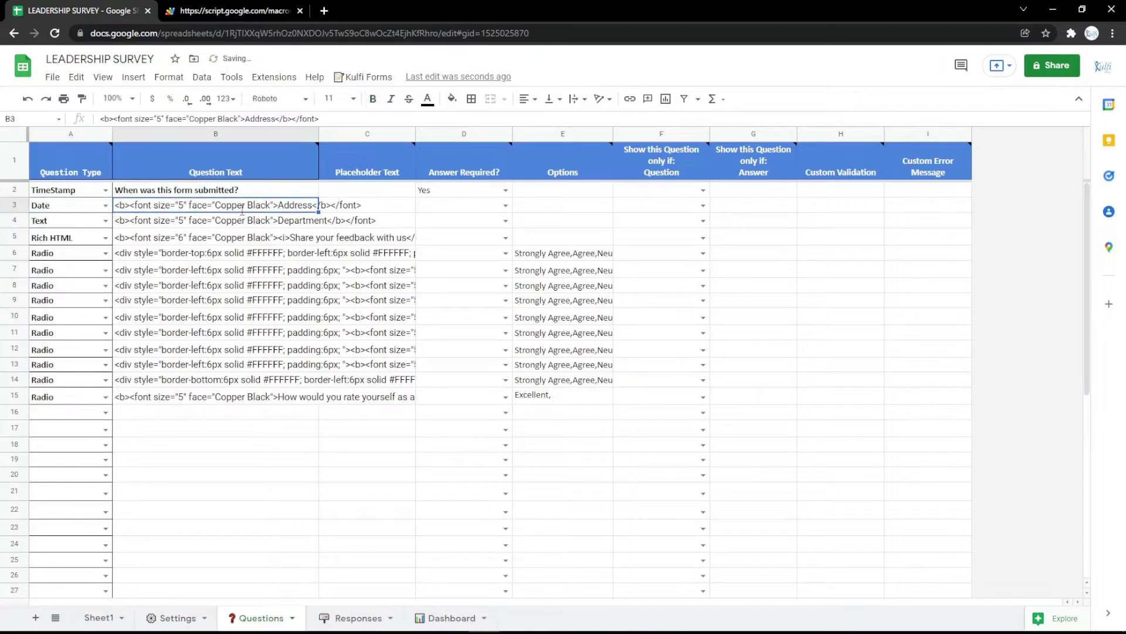
{"action": "left_click", "coordinate": [290, 267]}
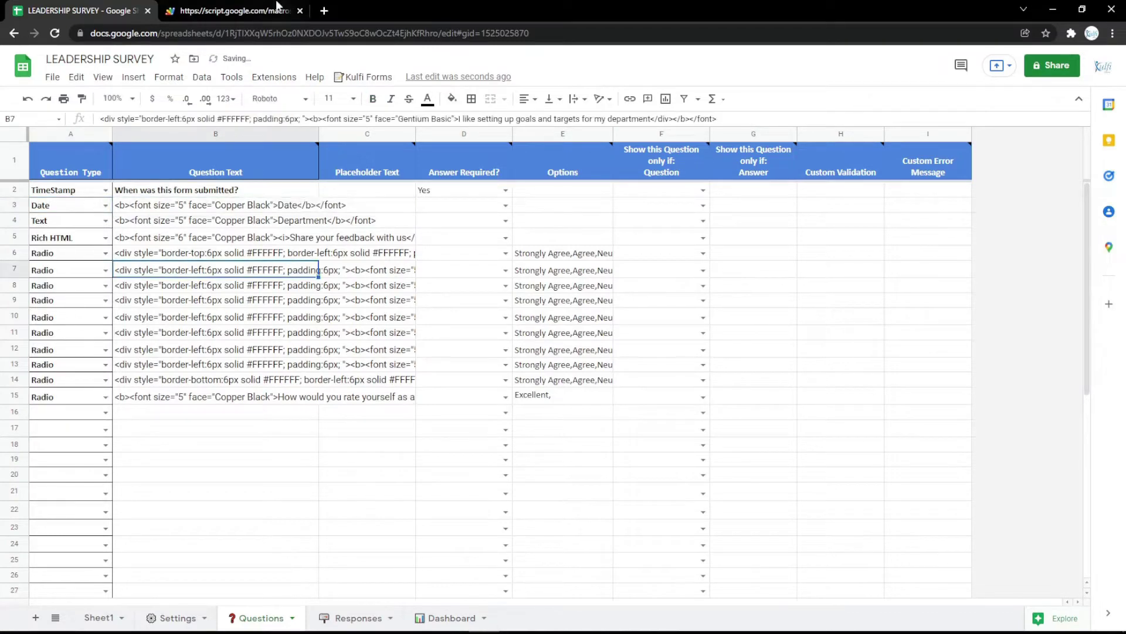
- Refresh the live survey form and look at the calendar of the Date question
{"action": "key", "text": "ctrl+Tab"}
{"action": "key", "text": "F5"}
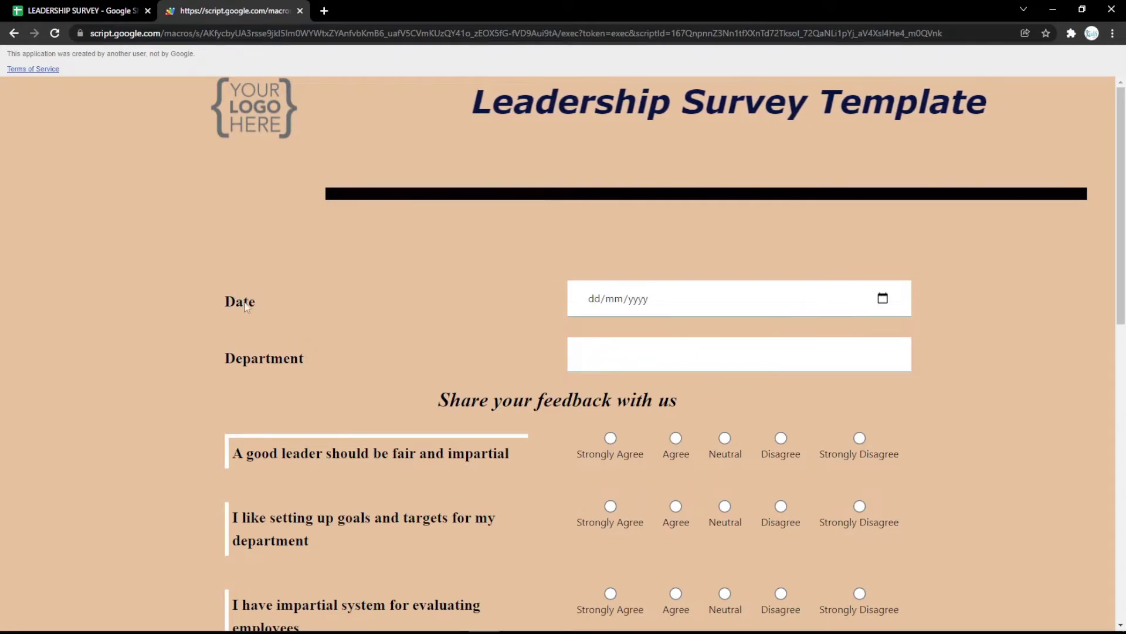
{"action": "left_click", "coordinate": [883, 298]}
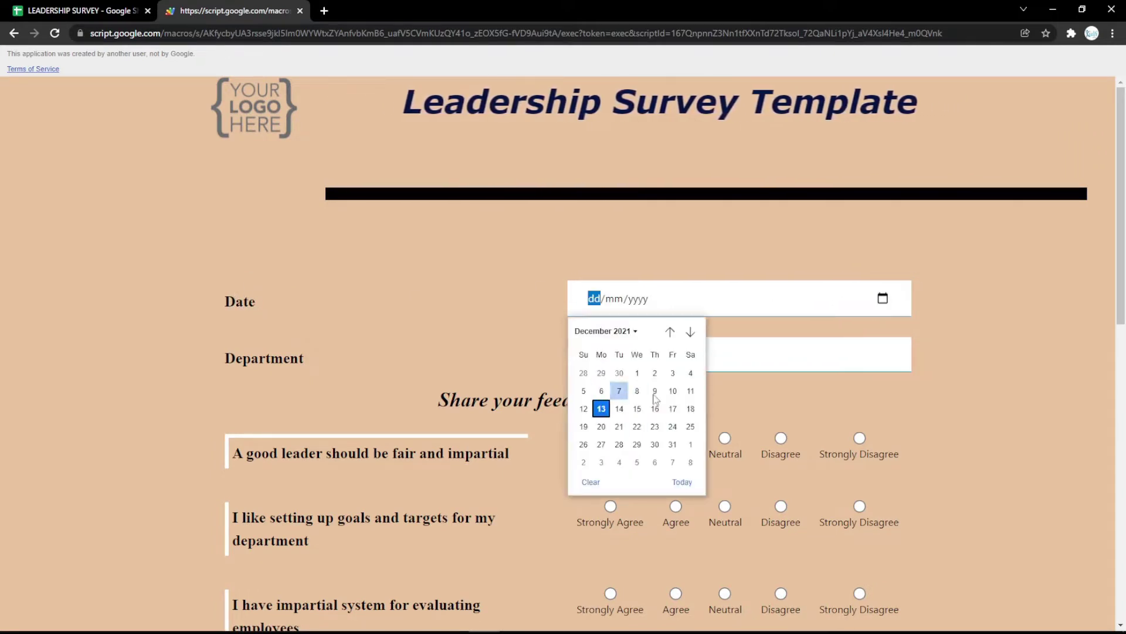
{"action": "key", "text": "Escape"}
- Change row 3 of the Questions sheet to a Radio question labelled "Gender"
{"action": "left_click", "coordinate": [2, 3]}
{"action": "left_click", "coordinate": [105, 204]}
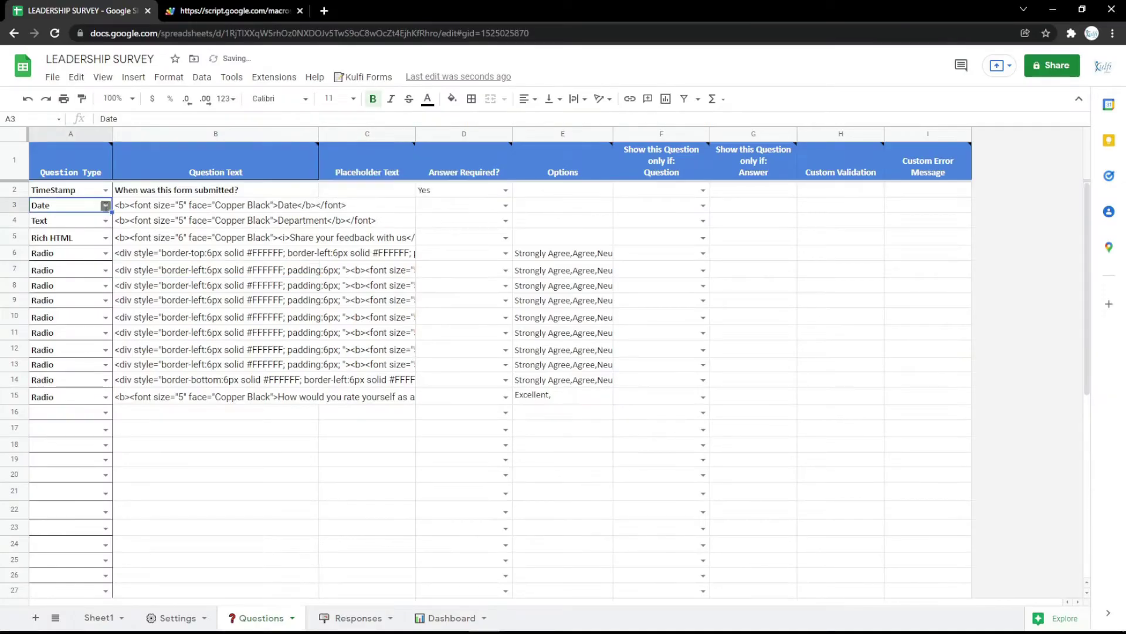
{"action": "left_click", "coordinate": [54, 364]}
{"action": "left_click", "coordinate": [225, 210]}
{"action": "double_click", "coordinate": [318, 203]}
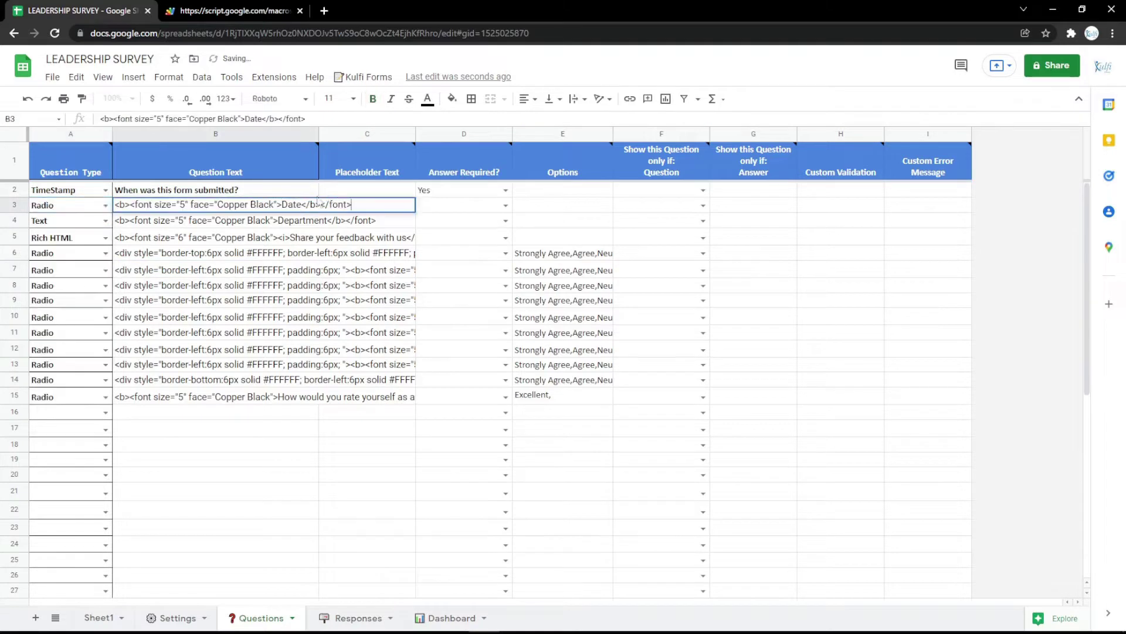
{"action": "type", "text": "r"}
{"action": "key", "text": "Return"}
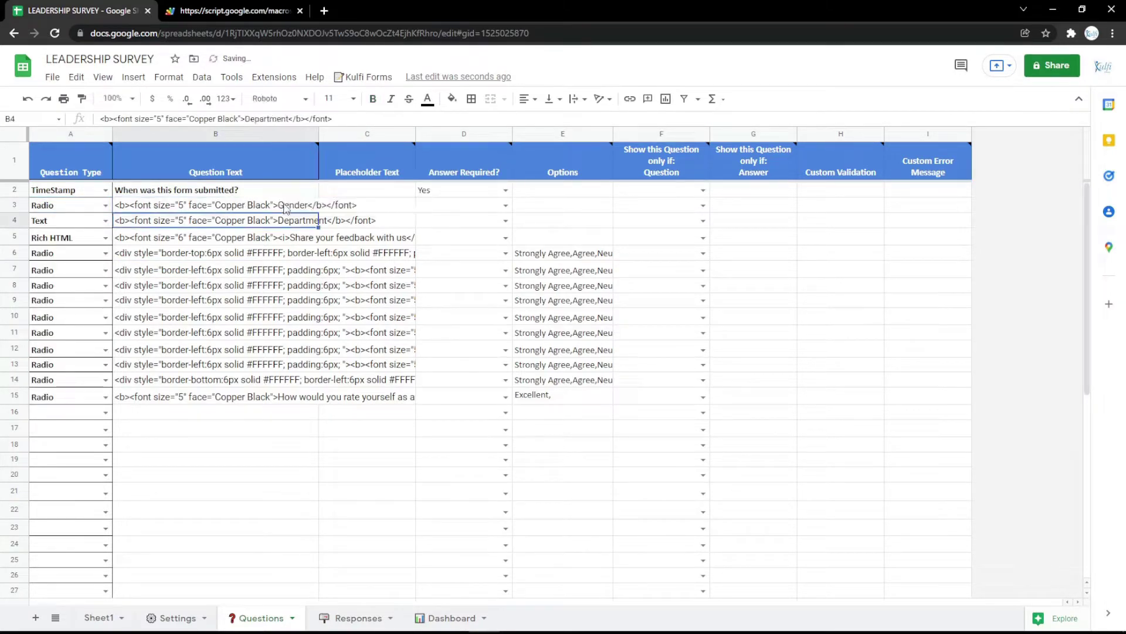
- Enter "Male, Female" as the Gender question's options and check them on the refreshed live form
{"action": "left_click", "coordinate": [524, 209]}
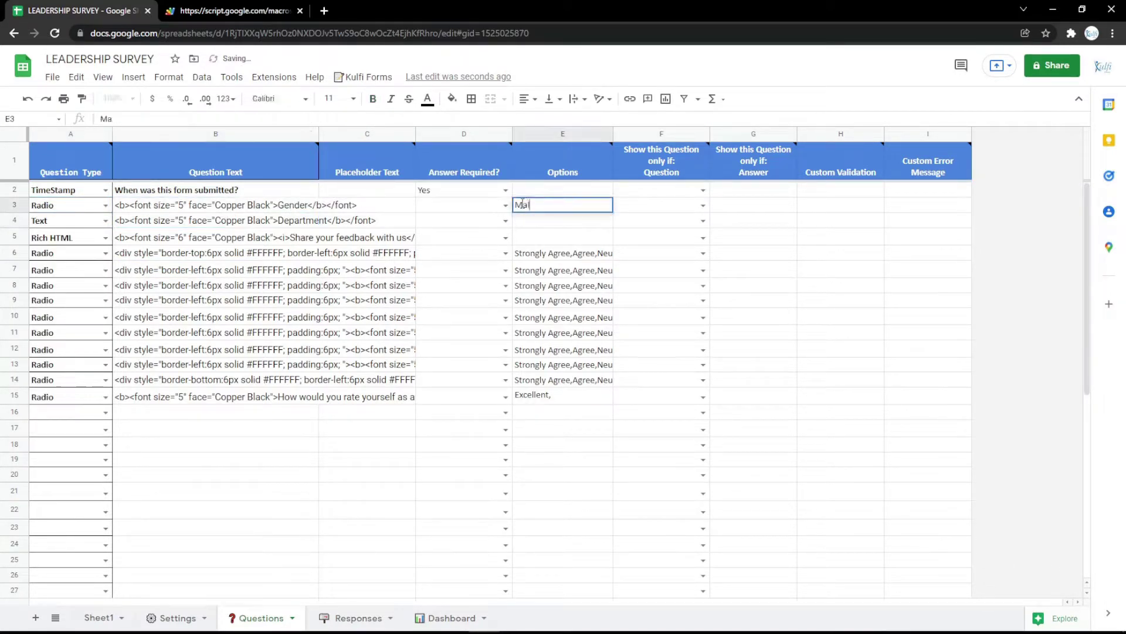
{"action": "type", "text": "Male, Female"}
{"action": "key", "text": "Return"}
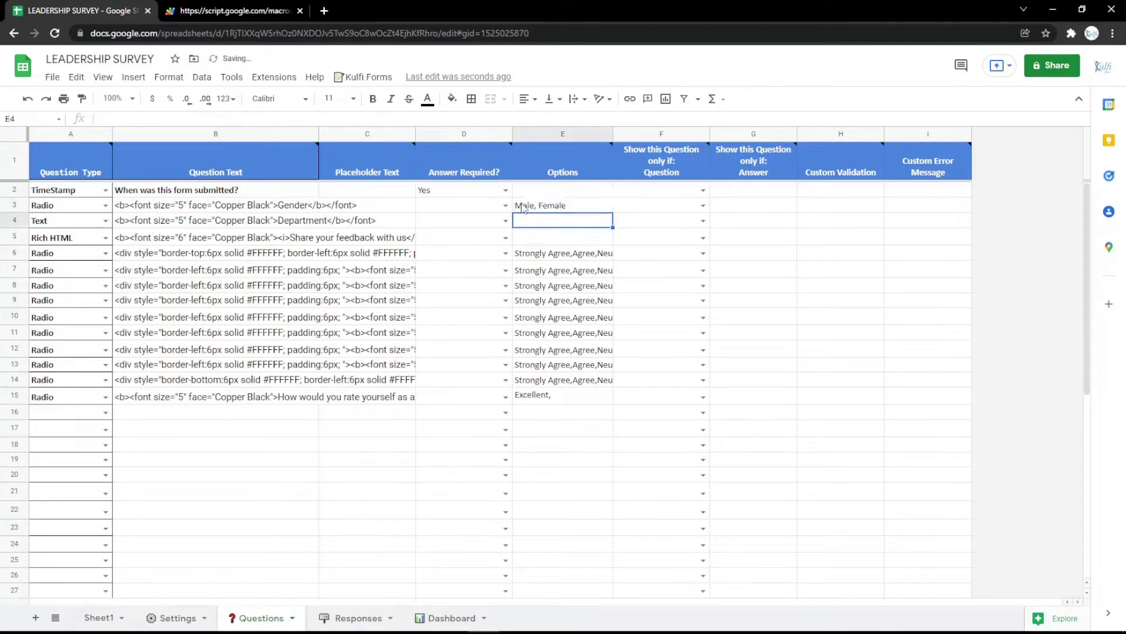
{"action": "key", "text": "ctrl+Tab"}
{"action": "key", "text": "F5"}
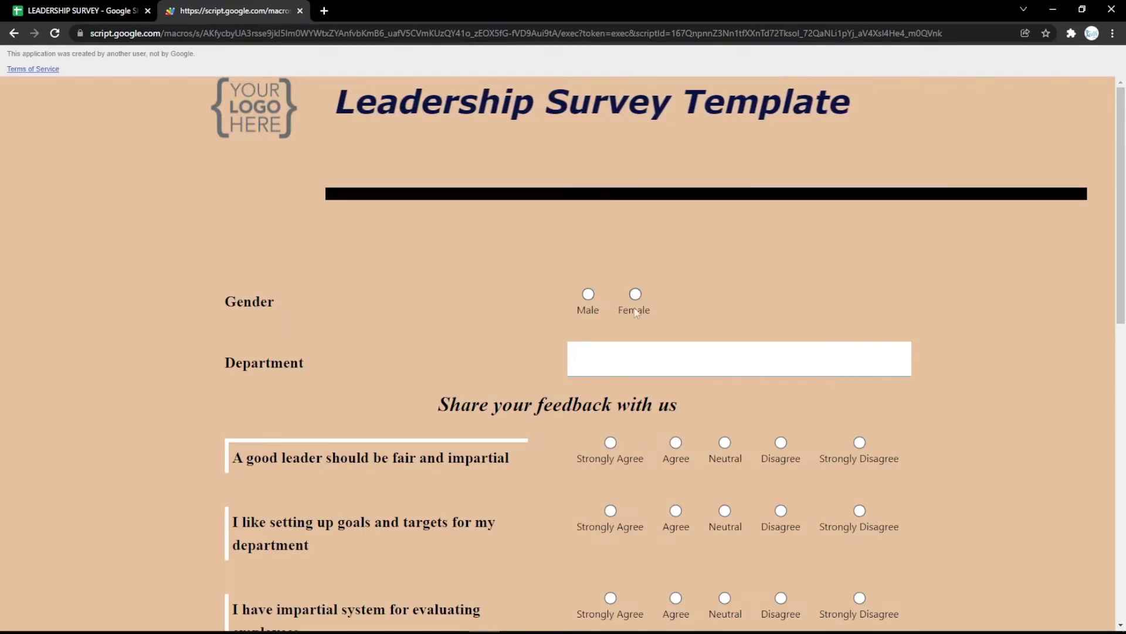
- Change row 3 of the Questions sheet to a File question labelled "File"
{"action": "left_click", "coordinate": [102, 6]}
{"action": "left_click", "coordinate": [107, 206]}
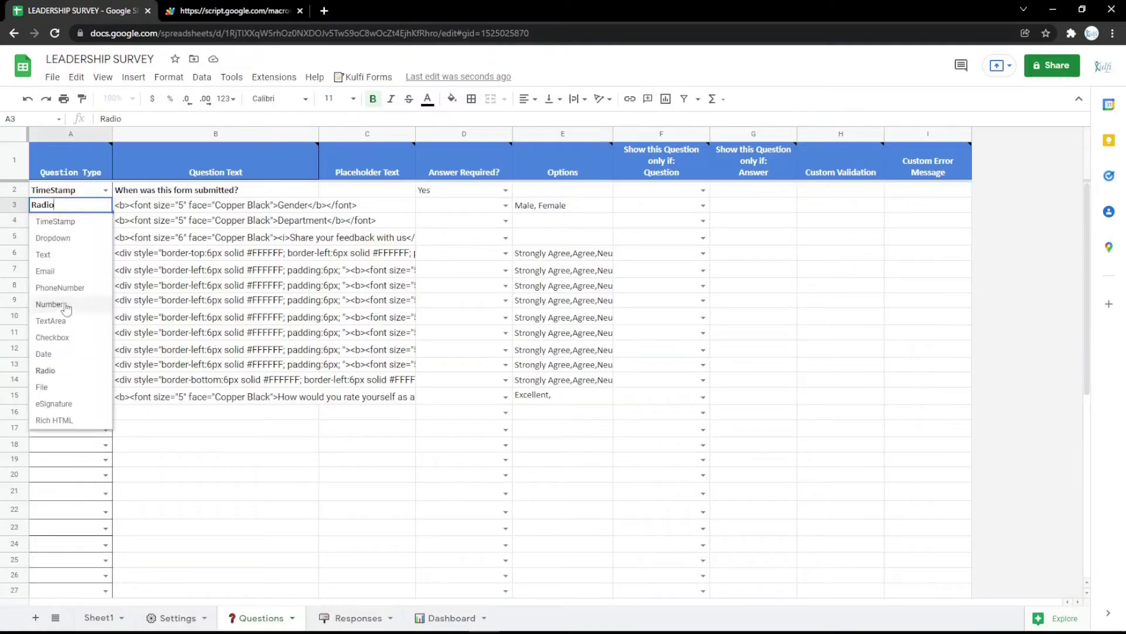
{"action": "left_click", "coordinate": [50, 398]}
{"action": "double_click", "coordinate": [300, 204]}
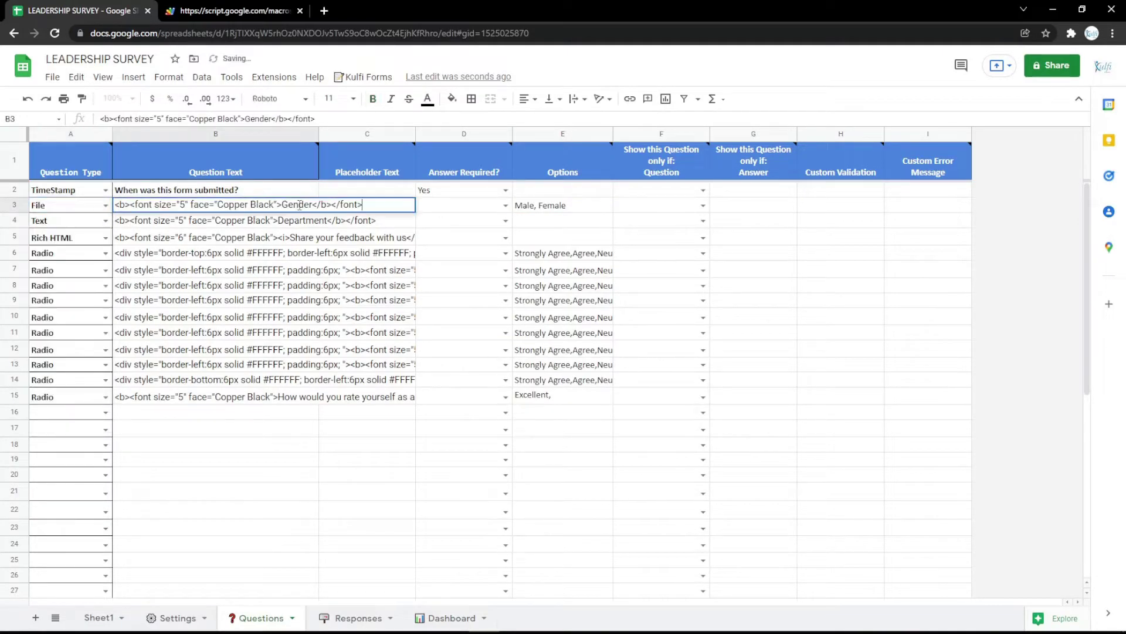
{"action": "type", "text": "File"}
{"action": "key", "text": "Return"}
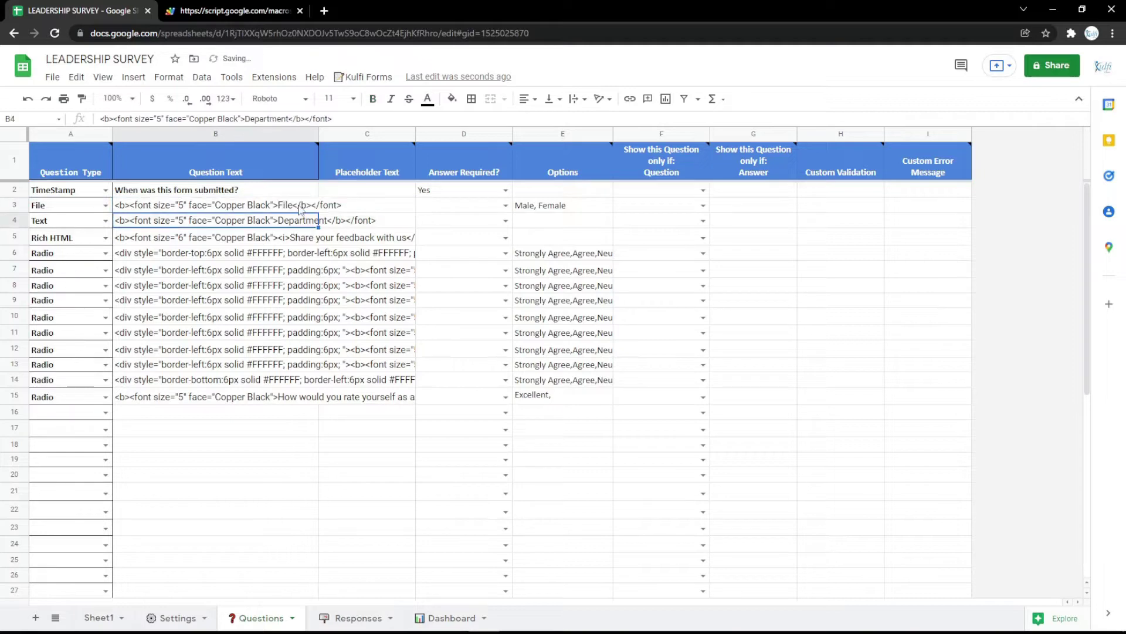
- Refresh the live form and upload the Identity image from the Music folder to the File question
{"action": "key", "text": "ctrl+Tab"}
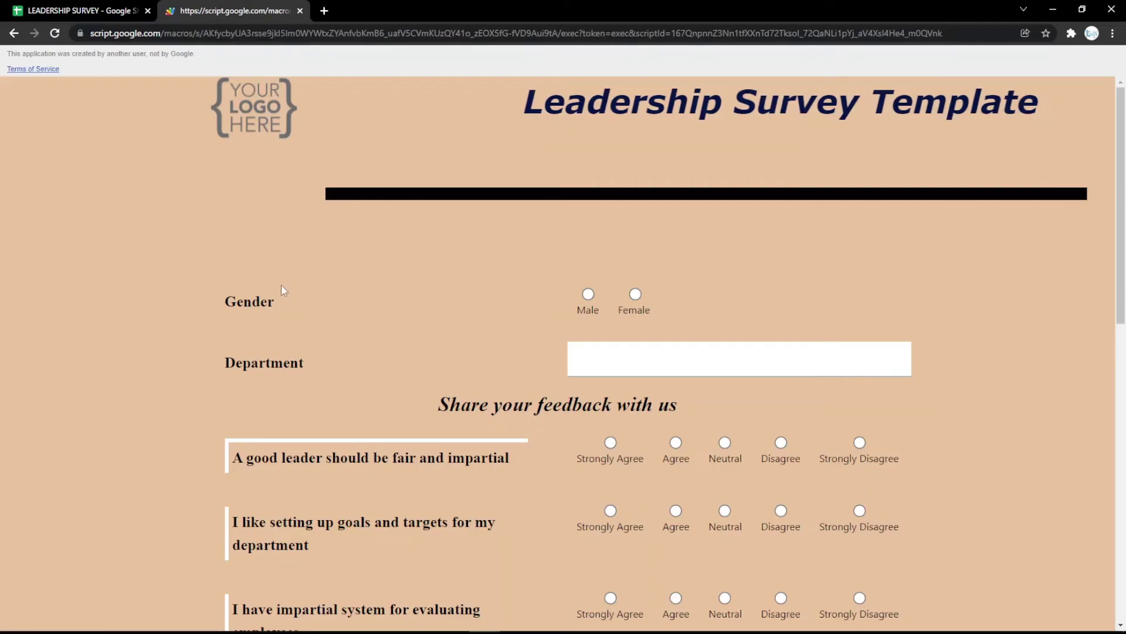
{"action": "key", "text": "ctrl+r"}
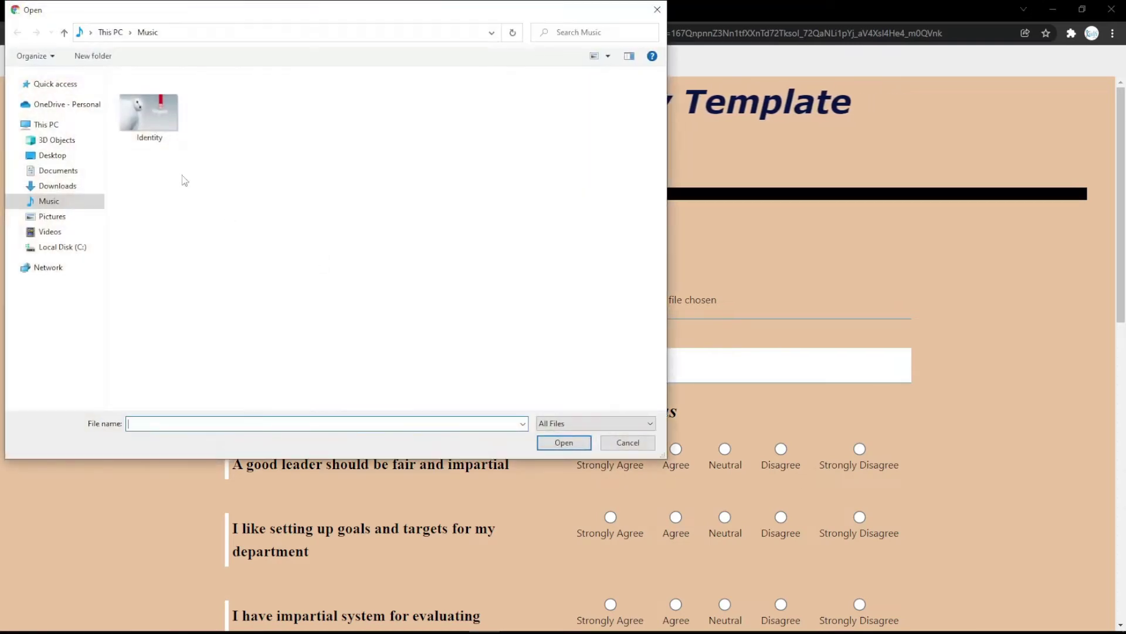
{"action": "double_click", "coordinate": [154, 126]}
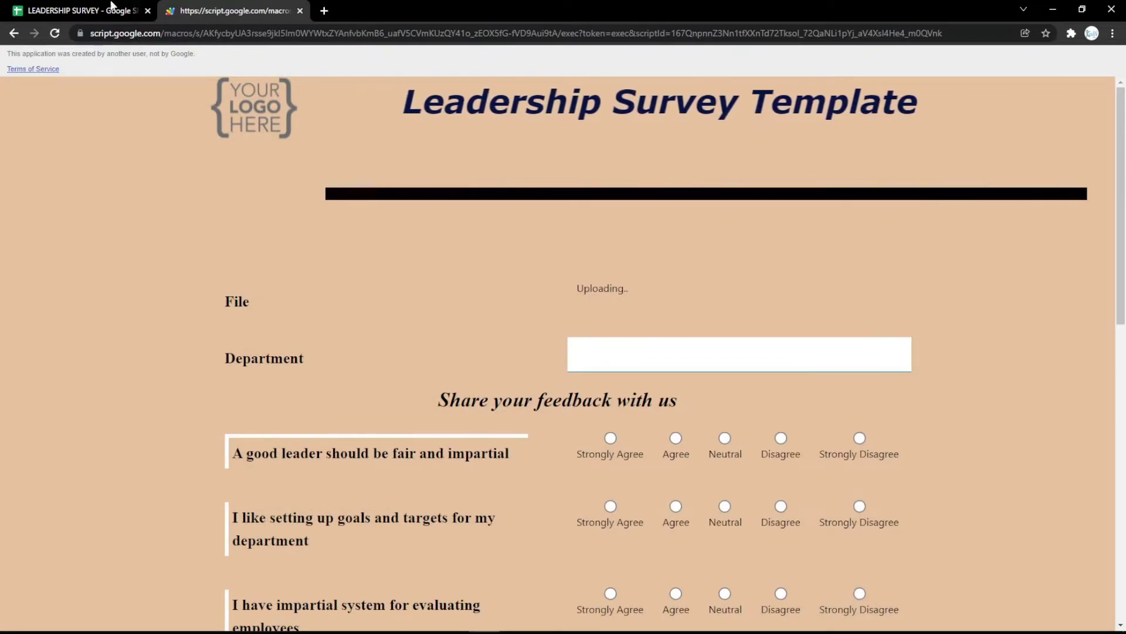
- Change row 3 of the Questions sheet to an eSignature question labelled "Signature"
{"action": "left_click", "coordinate": [111, 6]}
{"action": "left_click", "coordinate": [106, 205]}
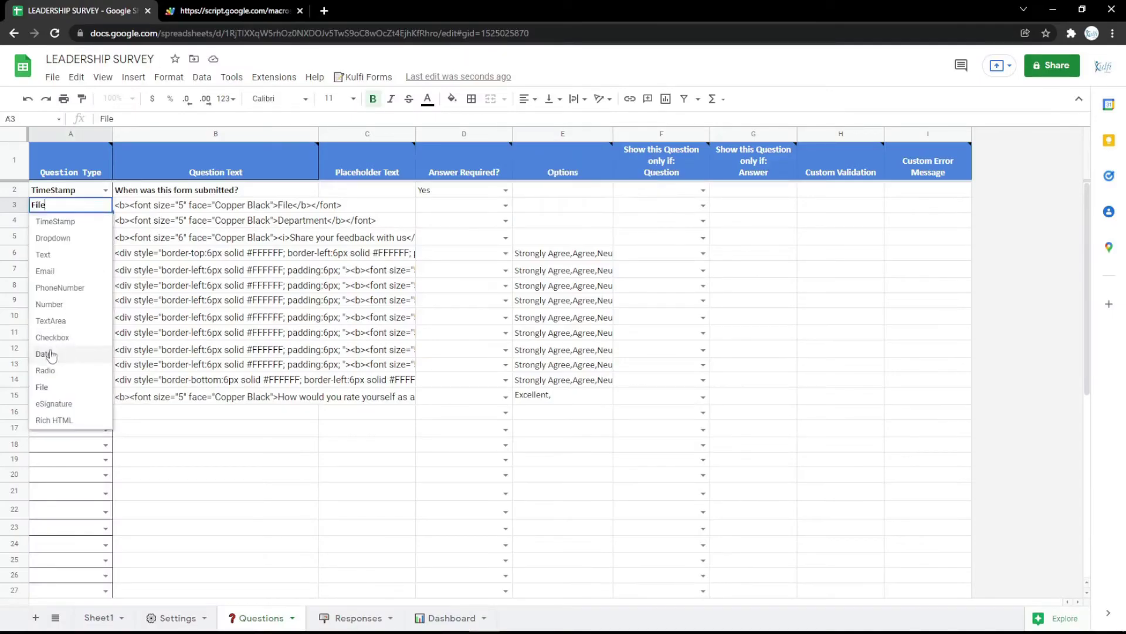
{"action": "left_click", "coordinate": [47, 403]}
{"action": "left_click", "coordinate": [228, 210]}
{"action": "double_click", "coordinate": [296, 204]}
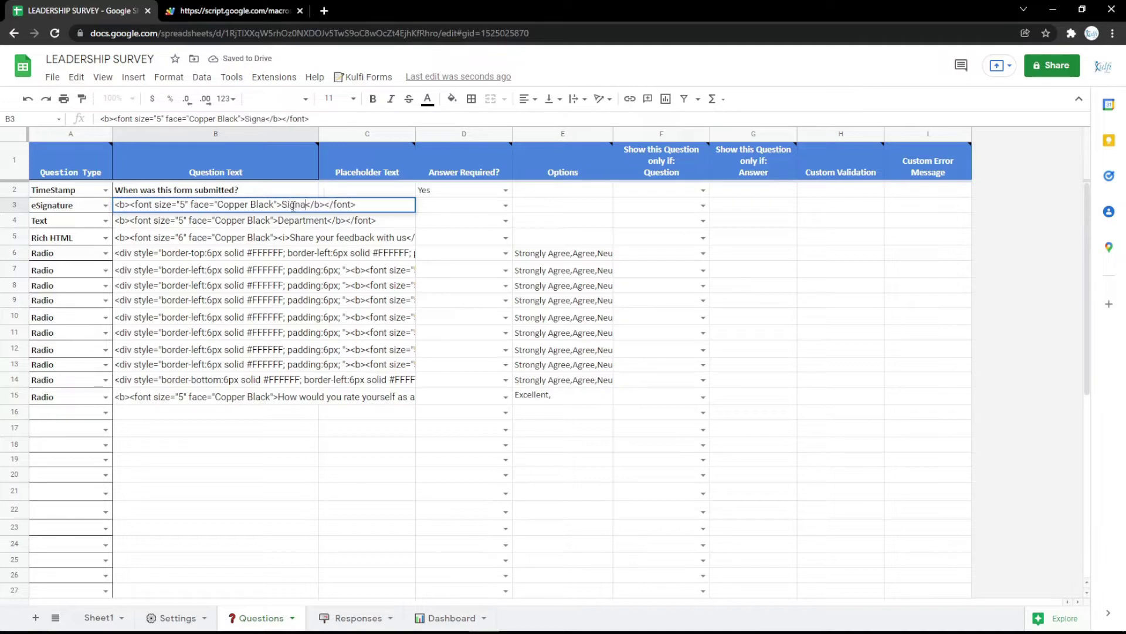
{"action": "key", "text": "Return"}
- Refresh the live form, draw a trial signature in the Signature field, and clear it
{"action": "left_click", "coordinate": [273, 6]}
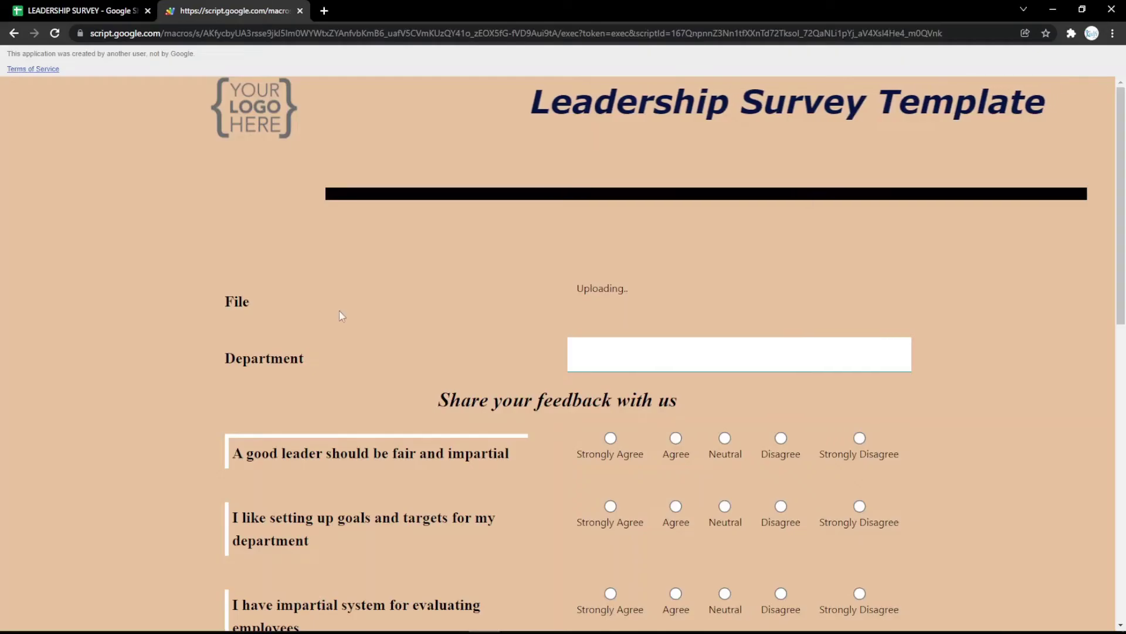
{"action": "key", "text": "F5"}
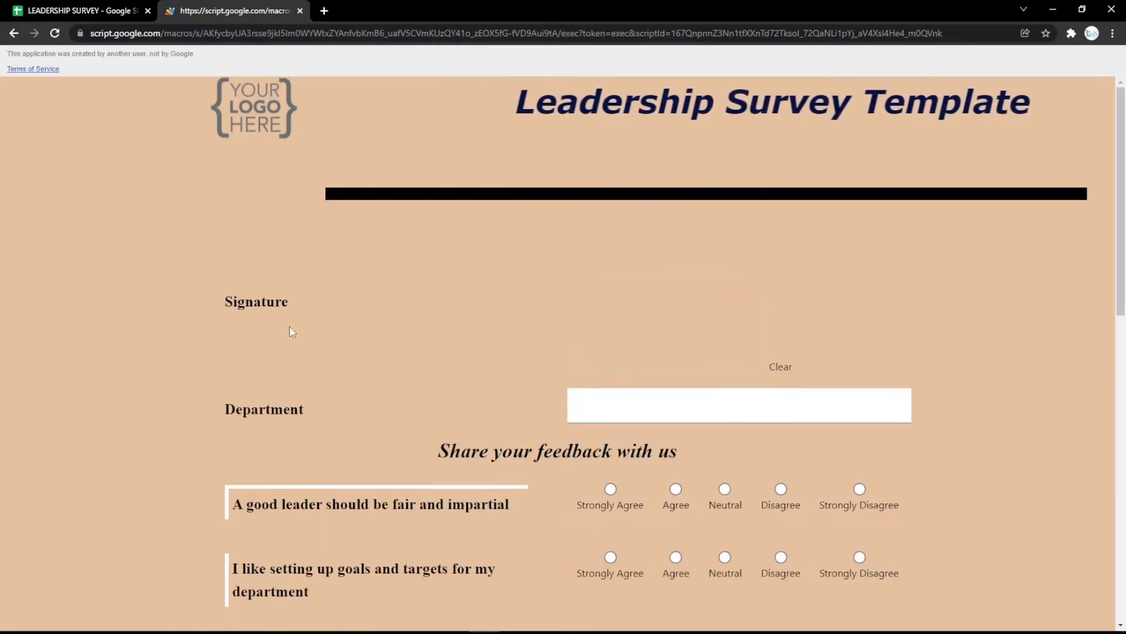
{"action": "mouse_move", "coordinate": [639, 293]}
{"action": "left_mouse_down"}
{"action": "mouse_move", "coordinate": [733, 349]}
{"action": "mouse_move", "coordinate": [713, 327]}
{"action": "left_mouse_up"}
{"action": "left_click", "coordinate": [780, 367]}
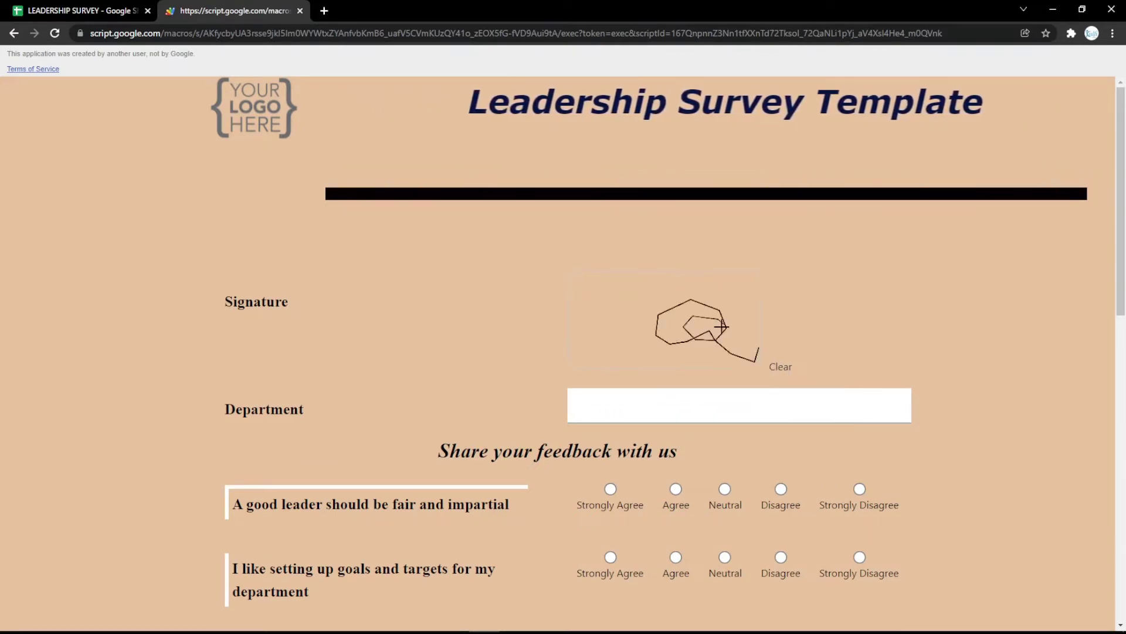
{"action": "left_click", "coordinate": [781, 367]}
- Change the question type of row 3 in the Questions sheet to Rich HTML and select its question text cell
{"action": "left_click", "coordinate": [141, 10]}
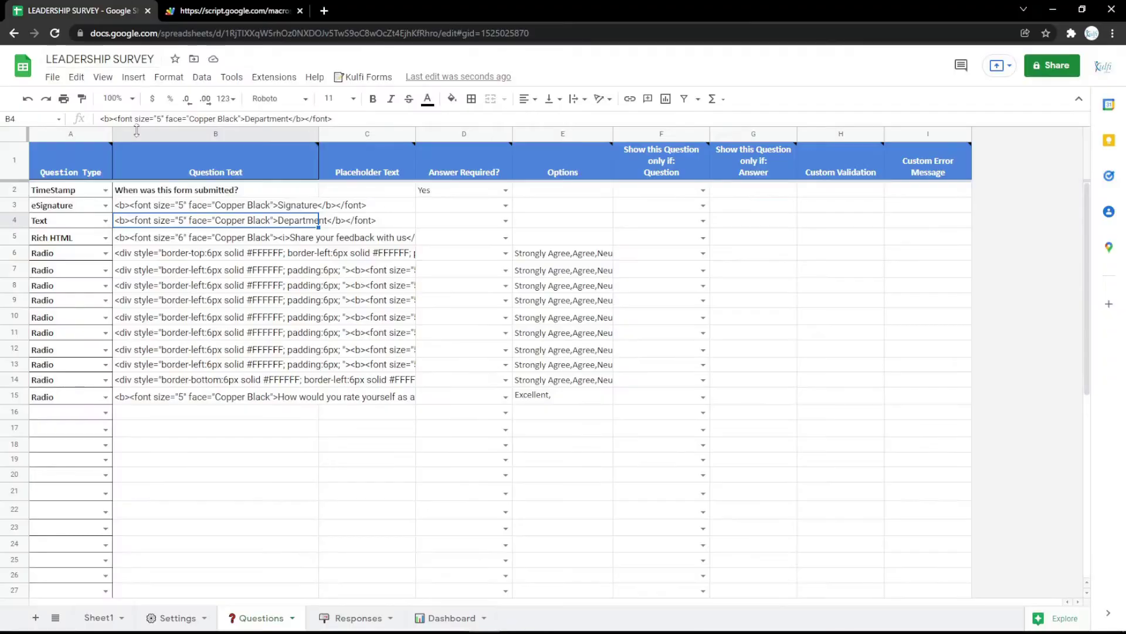
{"action": "left_click", "coordinate": [105, 204]}
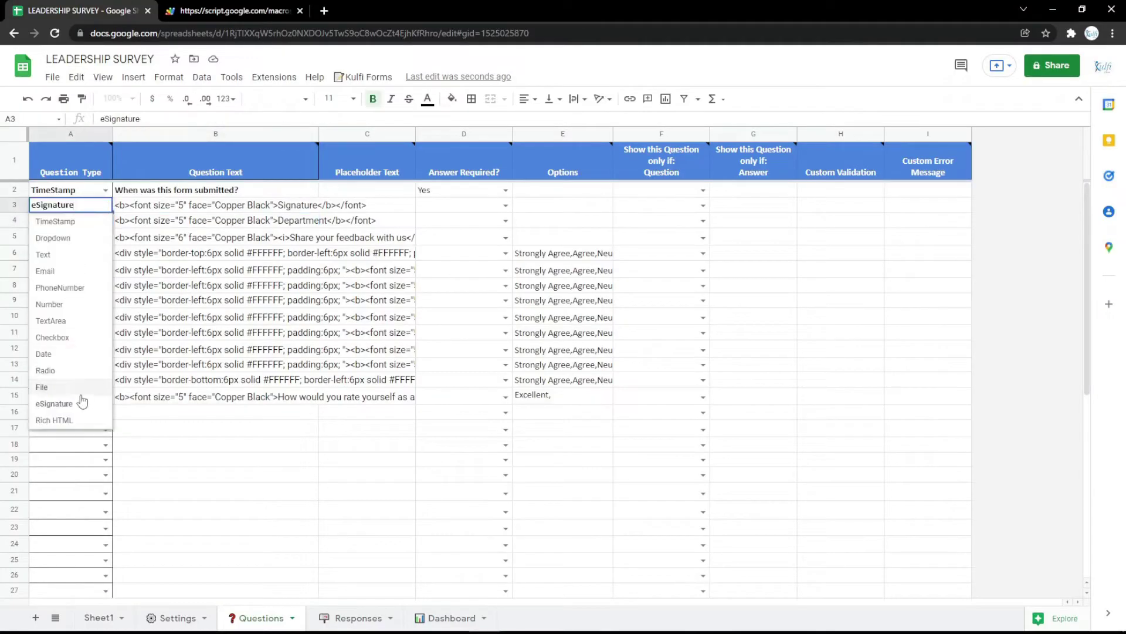
{"action": "left_click", "coordinate": [54, 420]}
{"action": "double_click", "coordinate": [273, 202]}
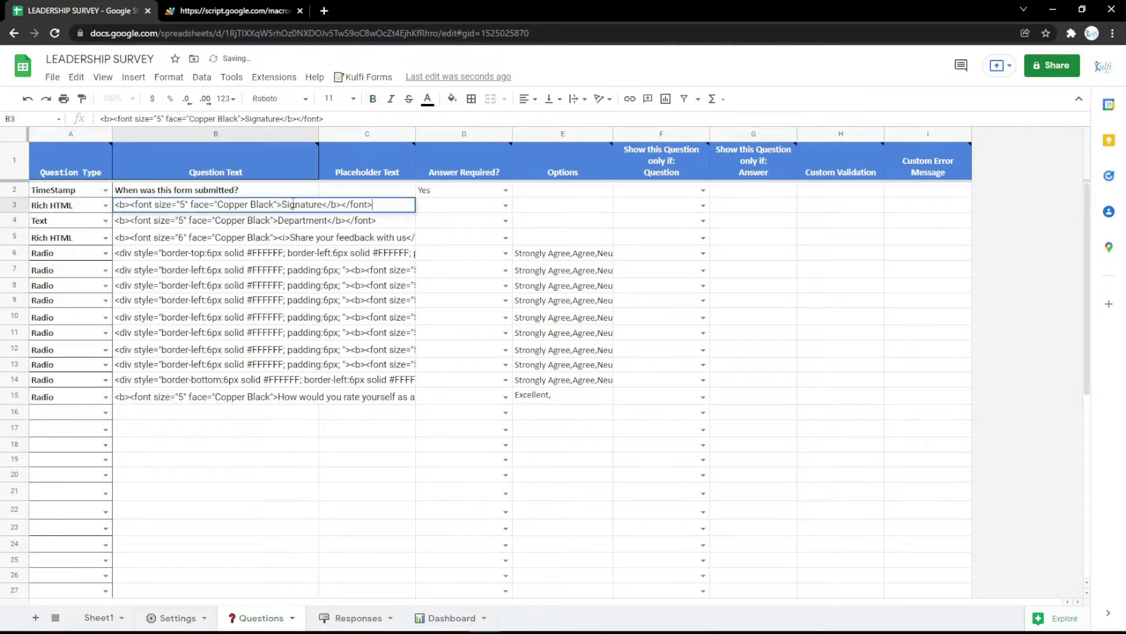
{"action": "left_click", "coordinate": [294, 239]}
{"action": "left_click", "coordinate": [230, 220]}
{"action": "left_click", "coordinate": [225, 210]}
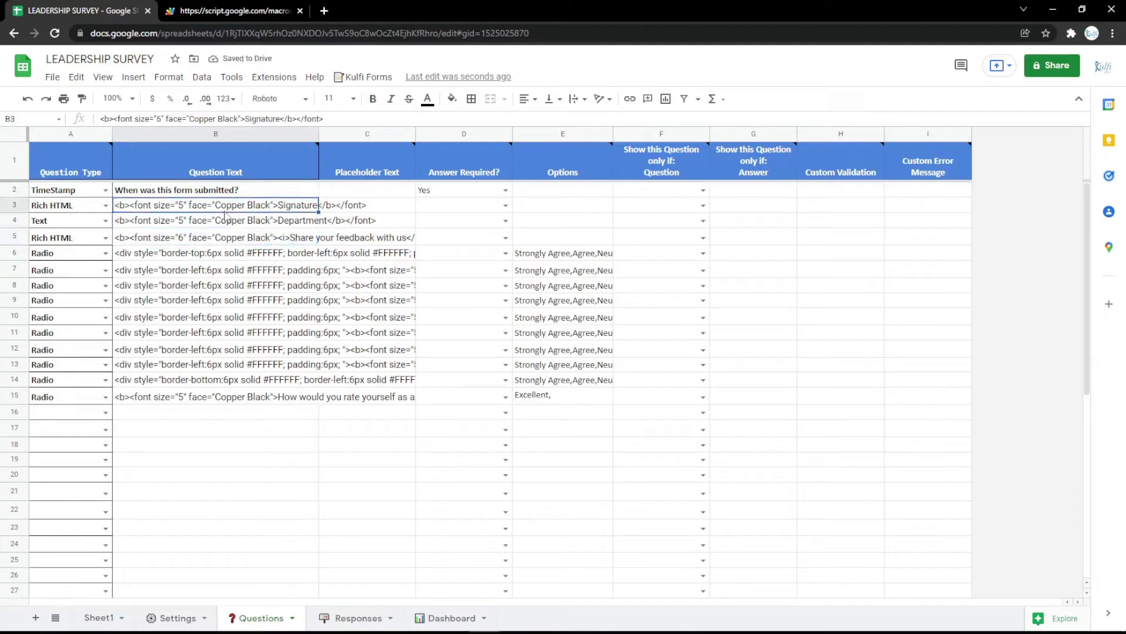
- Open Google Maps in a new browser tab, find Google Indonesia, and copy the HTML code for embedding its map
{"action": "left_click", "coordinate": [323, 10]}
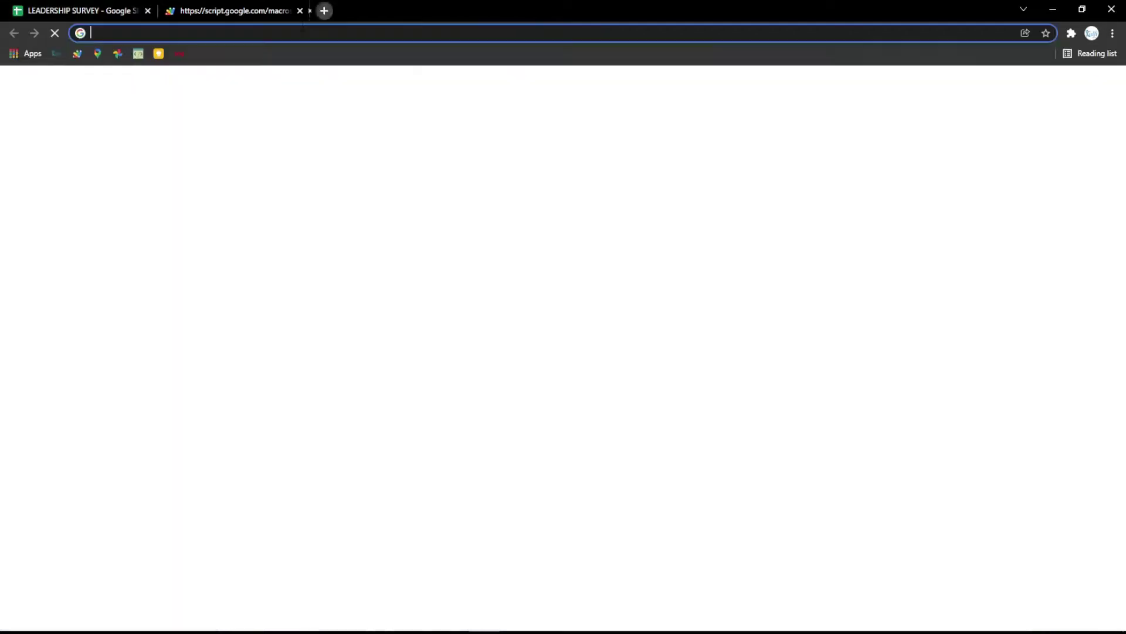
{"action": "left_click", "coordinate": [96, 55]}
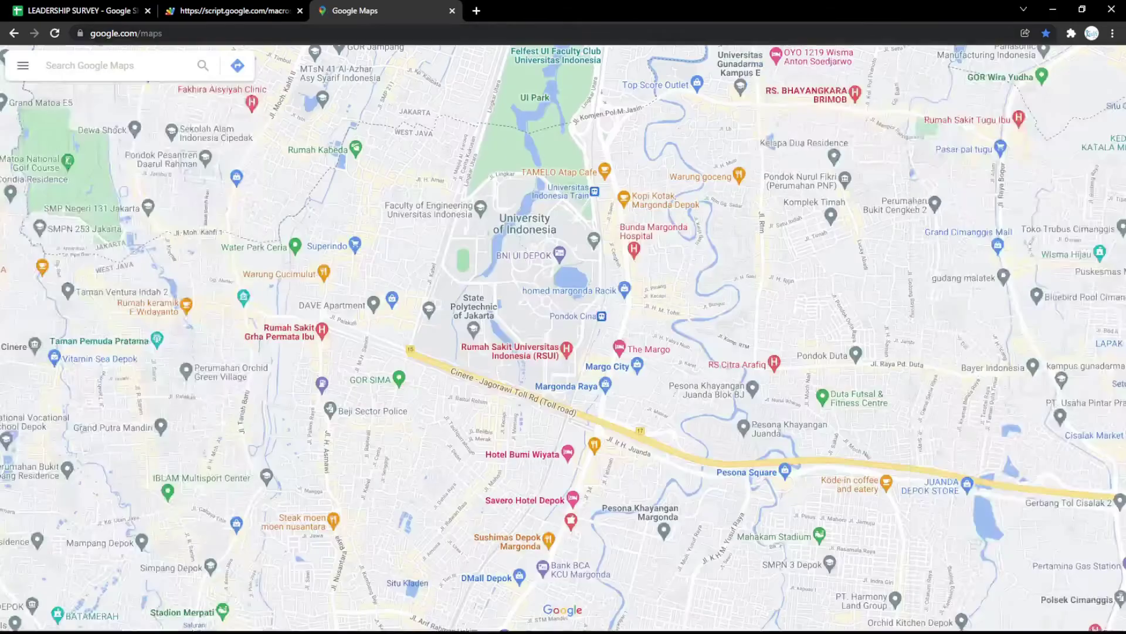
{"action": "left_click", "coordinate": [142, 65]}
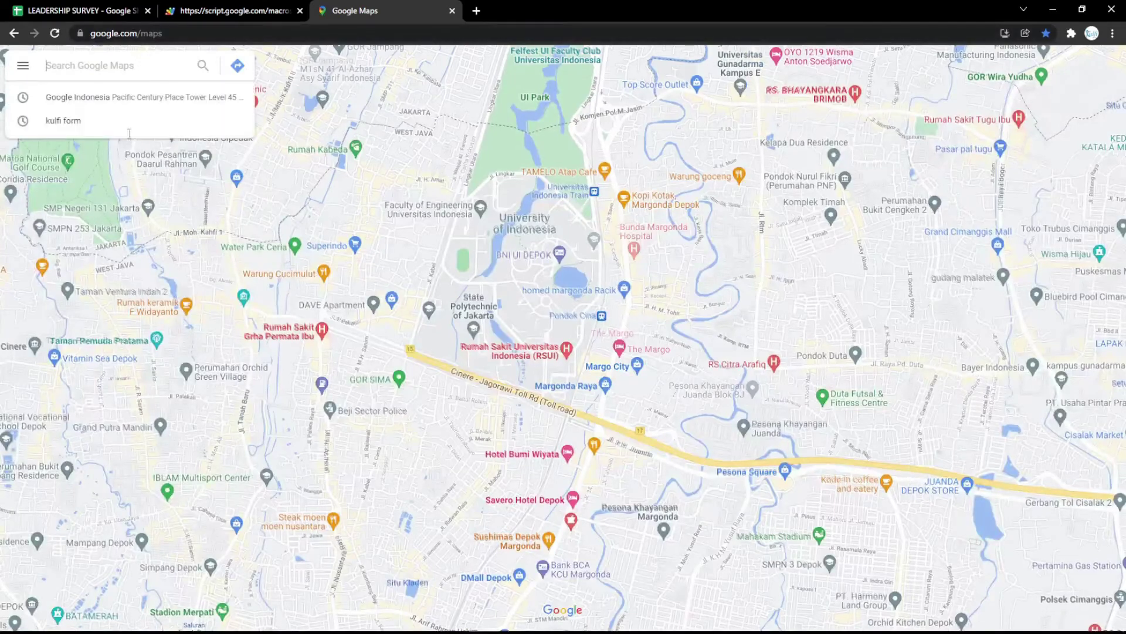
{"action": "left_click", "coordinate": [76, 105]}
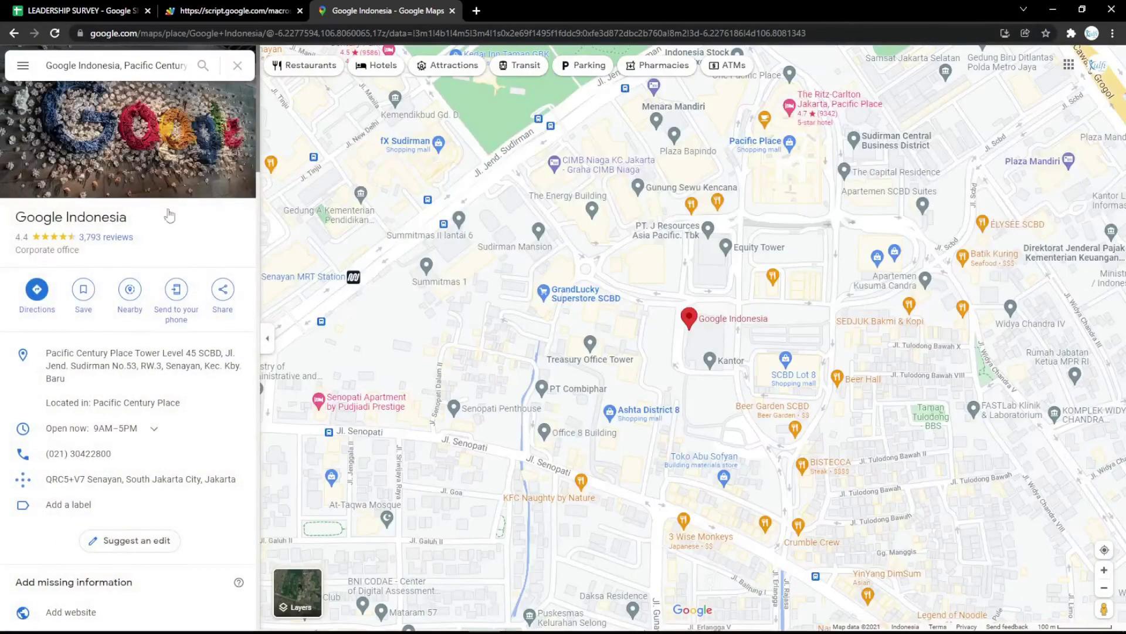
{"action": "left_click", "coordinate": [222, 290]}
{"action": "left_click", "coordinate": [536, 257]}
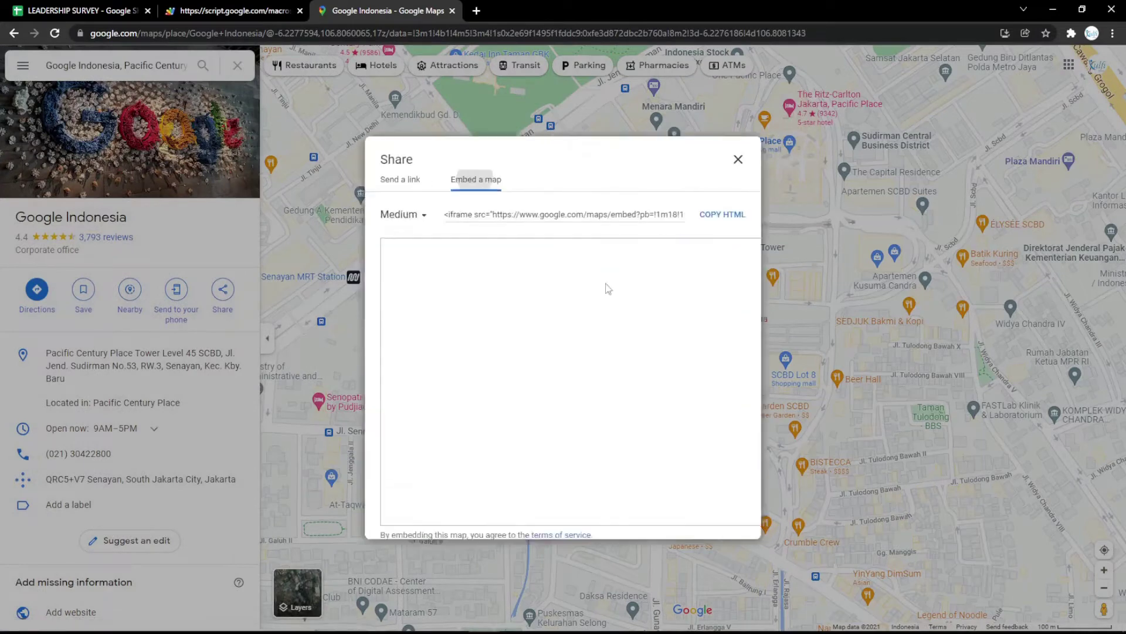
{"action": "left_click", "coordinate": [731, 204]}
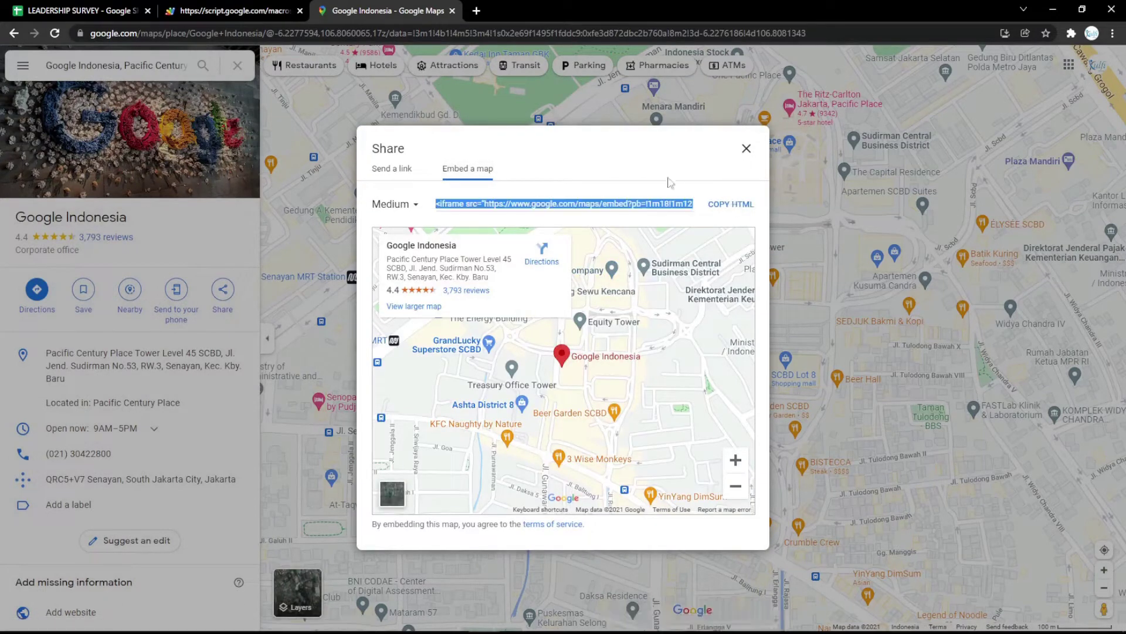
- Replace row 3's question text with the copied map embed code and check it on the refreshed live form
{"action": "left_click", "coordinate": [109, 10]}
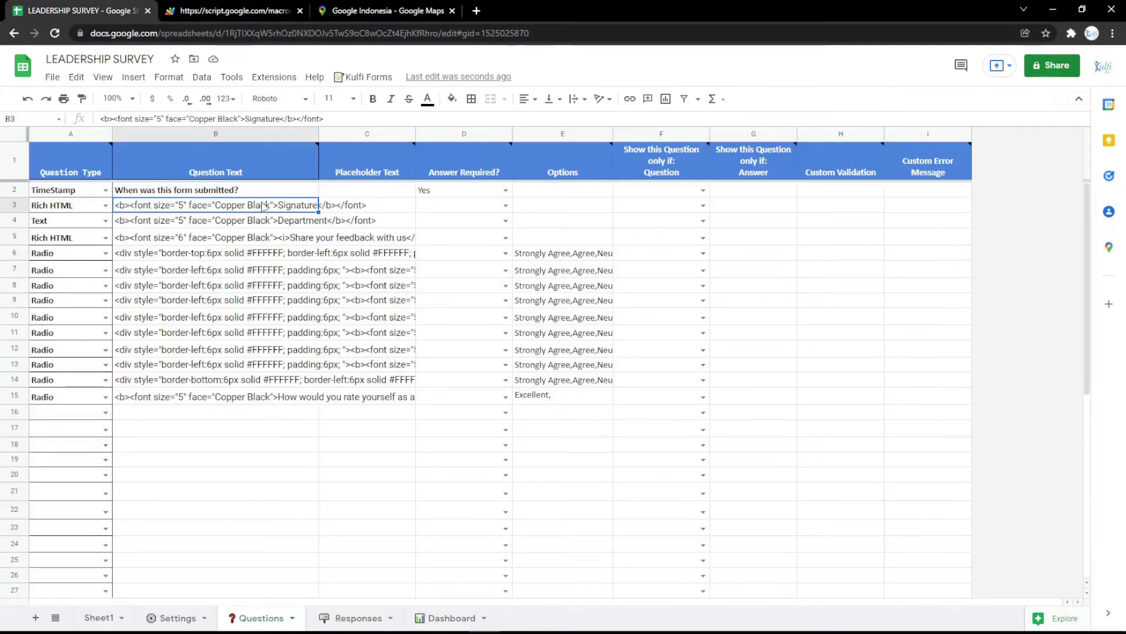
{"action": "key", "text": "ctrl+v"}
{"action": "left_click", "coordinate": [235, 10]}
{"action": "key", "text": "F5"}
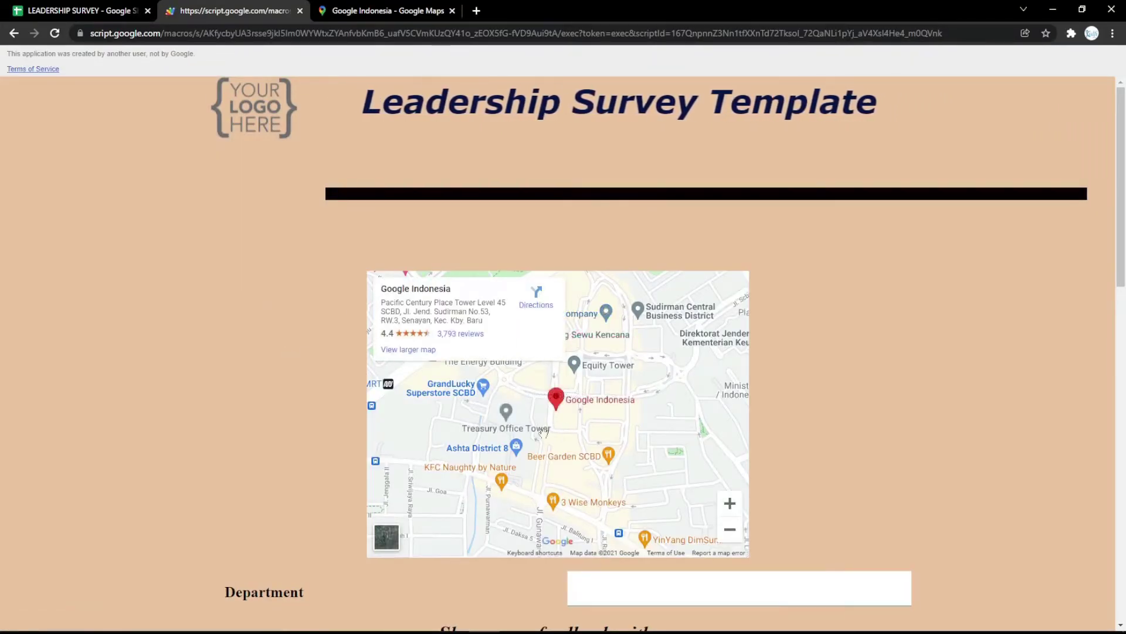
- Delete row 3 with the map embed from the Questions sheet and refresh the live form
{"action": "left_click", "coordinate": [104, 5]}
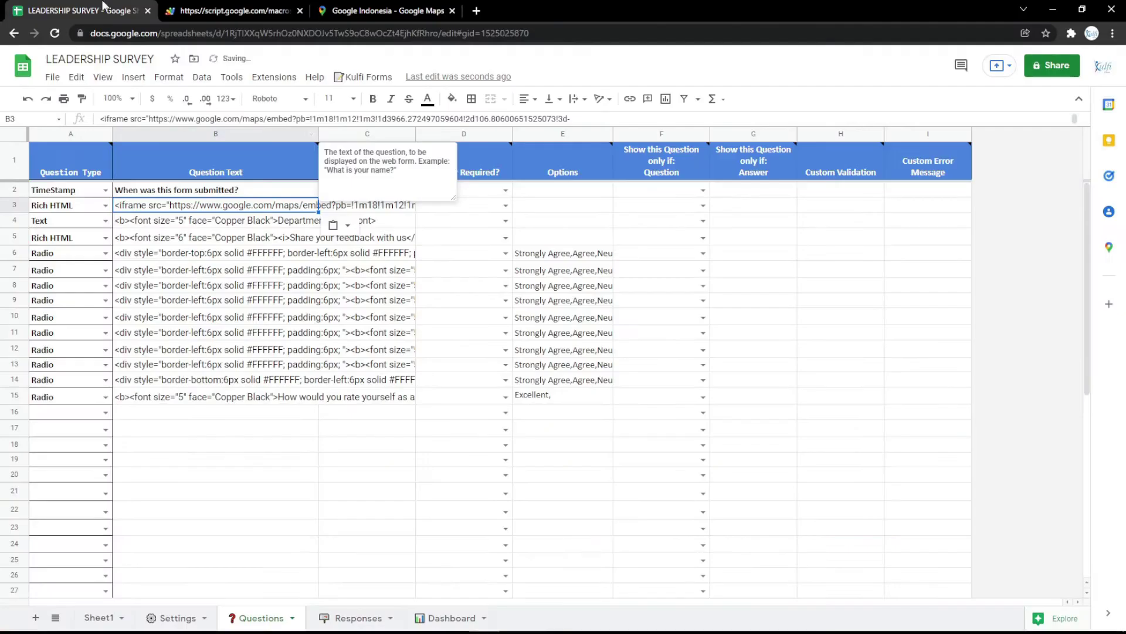
{"action": "left_click", "coordinate": [14, 205]}
{"action": "right_click", "coordinate": [19, 202]}
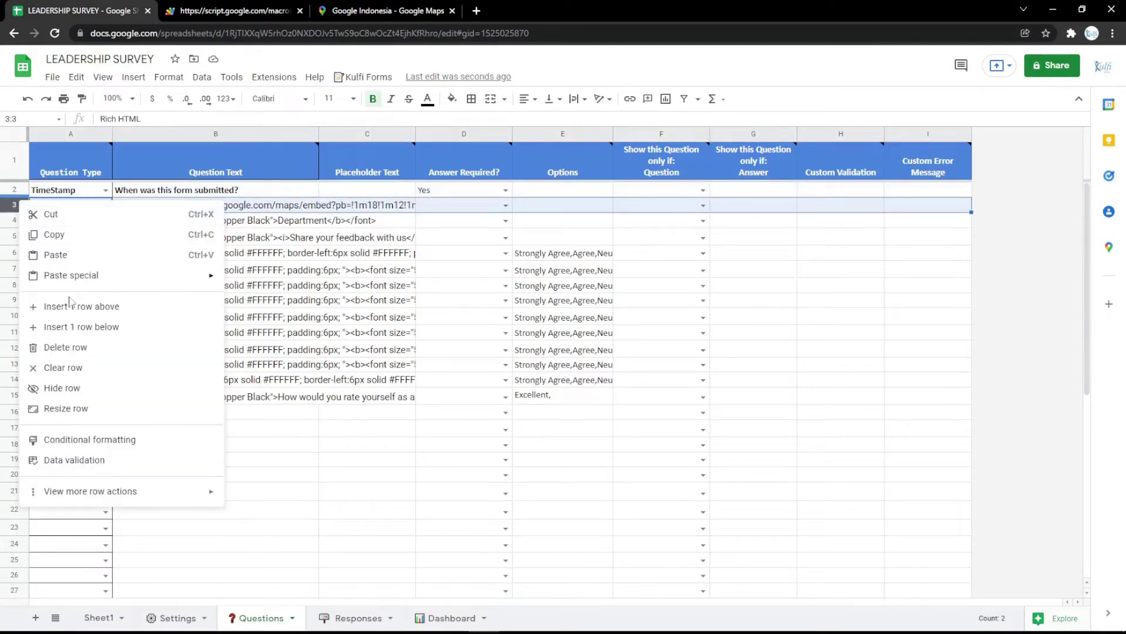
{"action": "left_click", "coordinate": [65, 347]}
{"action": "left_click", "coordinate": [235, 10]}
{"action": "key", "text": "F5"}
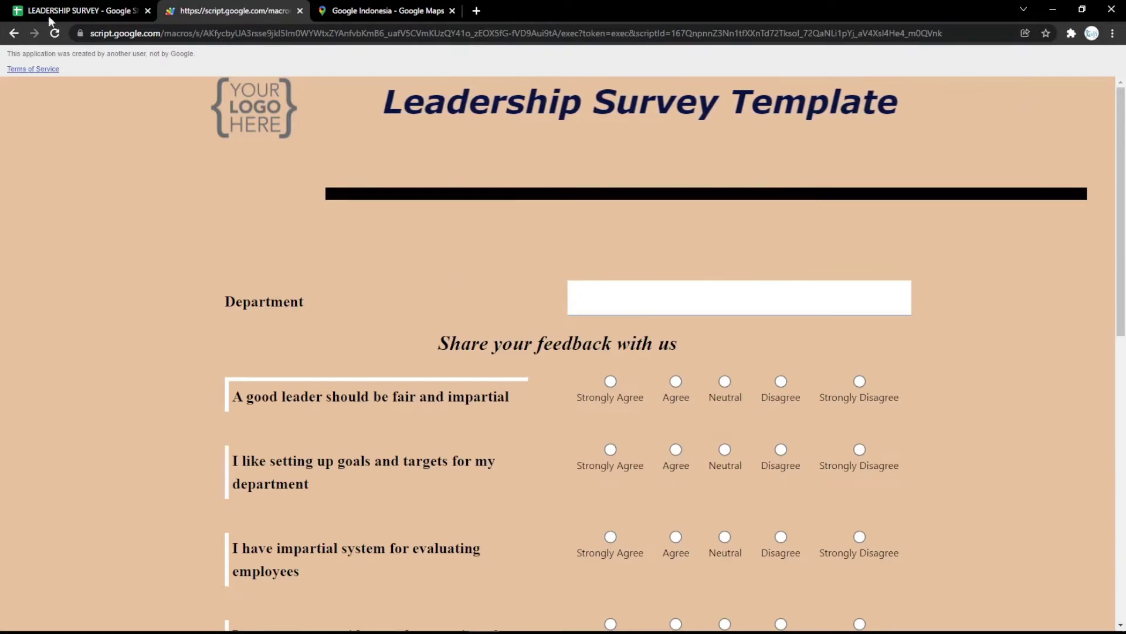
- Change the Body Background Color in the Settings sheet to light magenta and check it on the refreshed live form
{"action": "left_click", "coordinate": [76, 10]}
{"action": "left_click", "coordinate": [171, 617]}
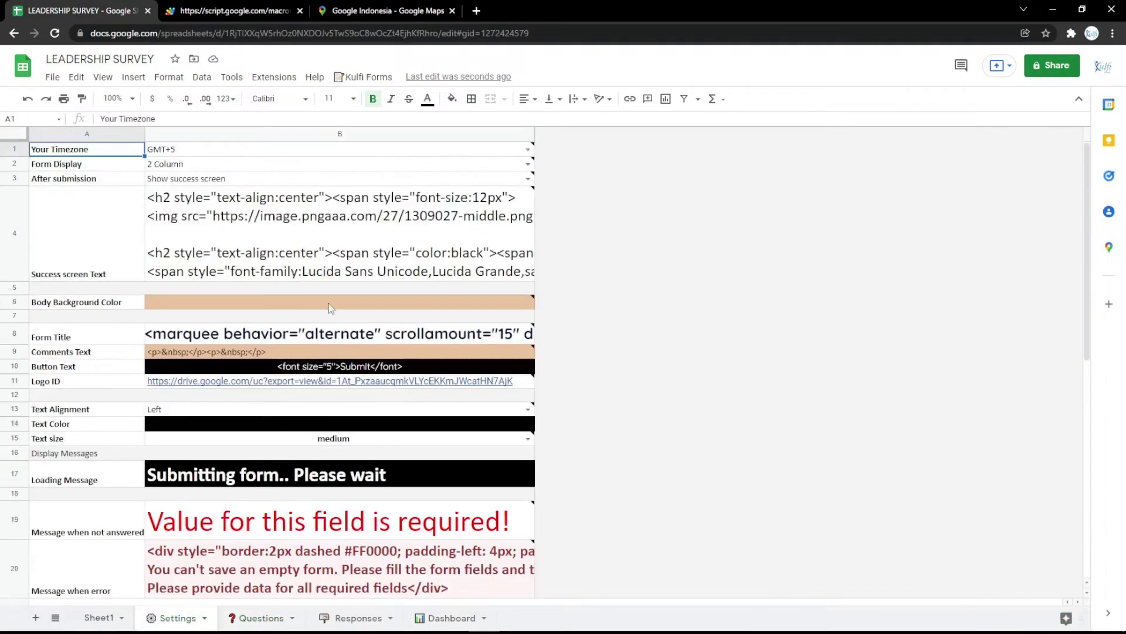
{"action": "left_click", "coordinate": [340, 302]}
{"action": "left_click", "coordinate": [452, 98]}
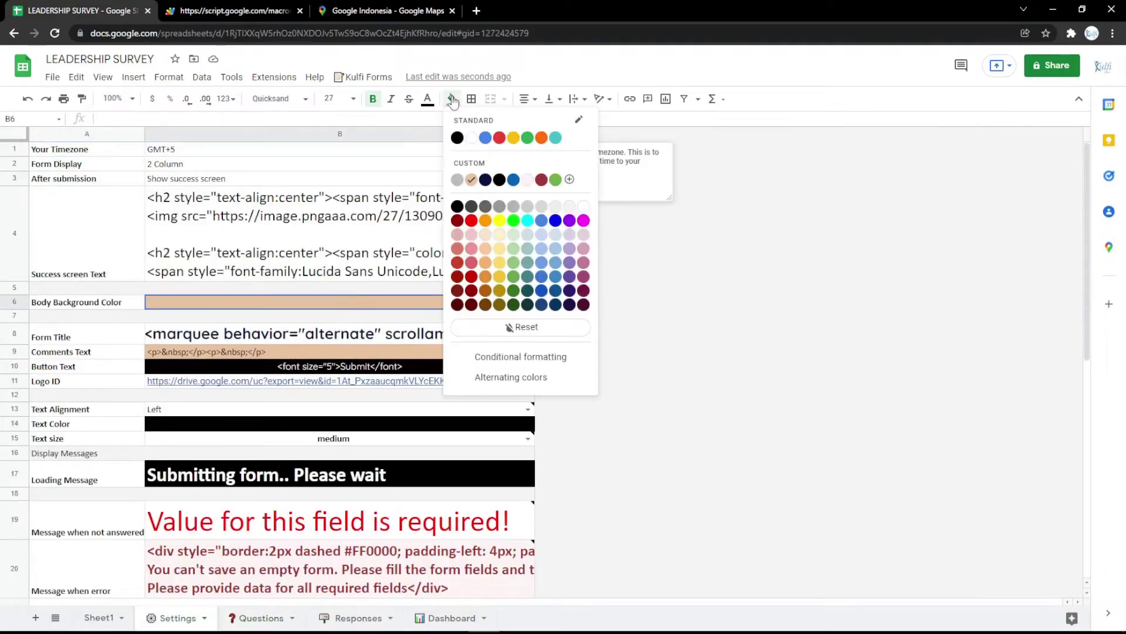
{"action": "left_click", "coordinate": [584, 239]}
{"action": "left_click", "coordinate": [235, 10]}
{"action": "key", "text": "F5"}
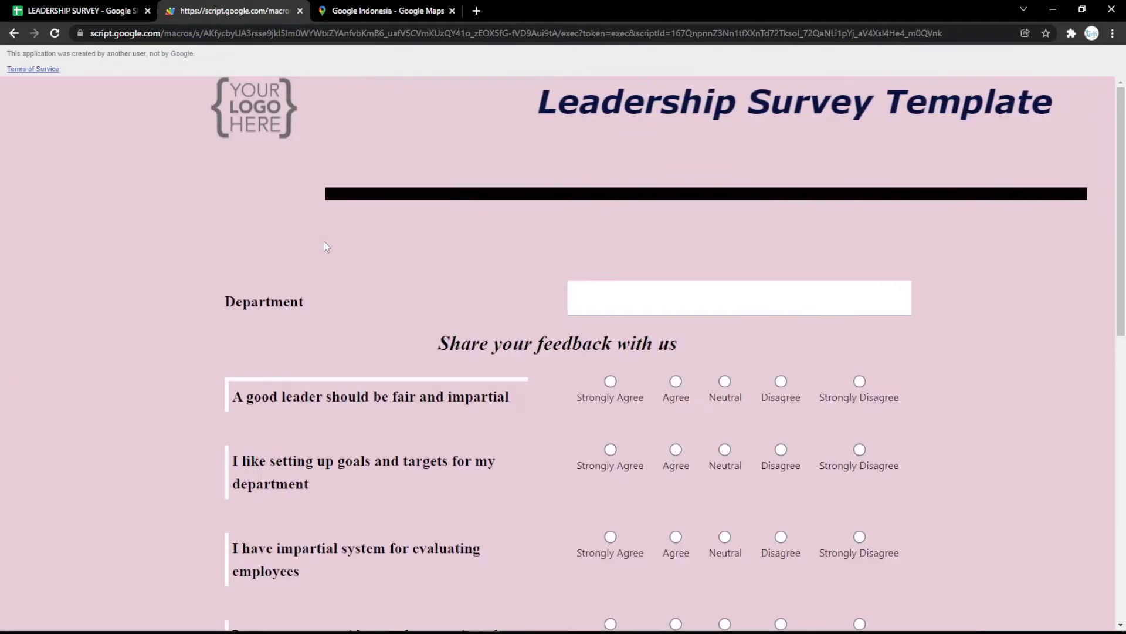
{"action": "scroll", "coordinate": [331, 258], "scroll_direction": "down", "scroll_amount": 10}
{"action": "scroll", "coordinate": [342, 277], "scroll_direction": "up", "scroll_amount": 10}
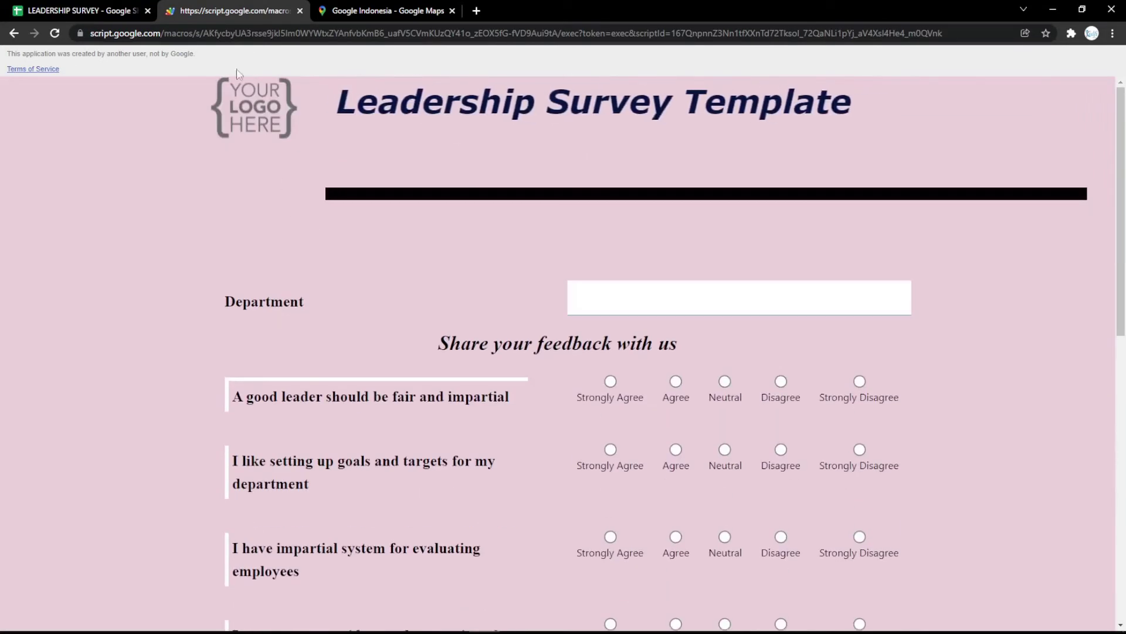
- Fill the Button Text cell in the Settings sheet with magenta and check the Submit button on the refreshed live form
{"action": "left_click", "coordinate": [82, 11]}
{"action": "left_click", "coordinate": [282, 370]}
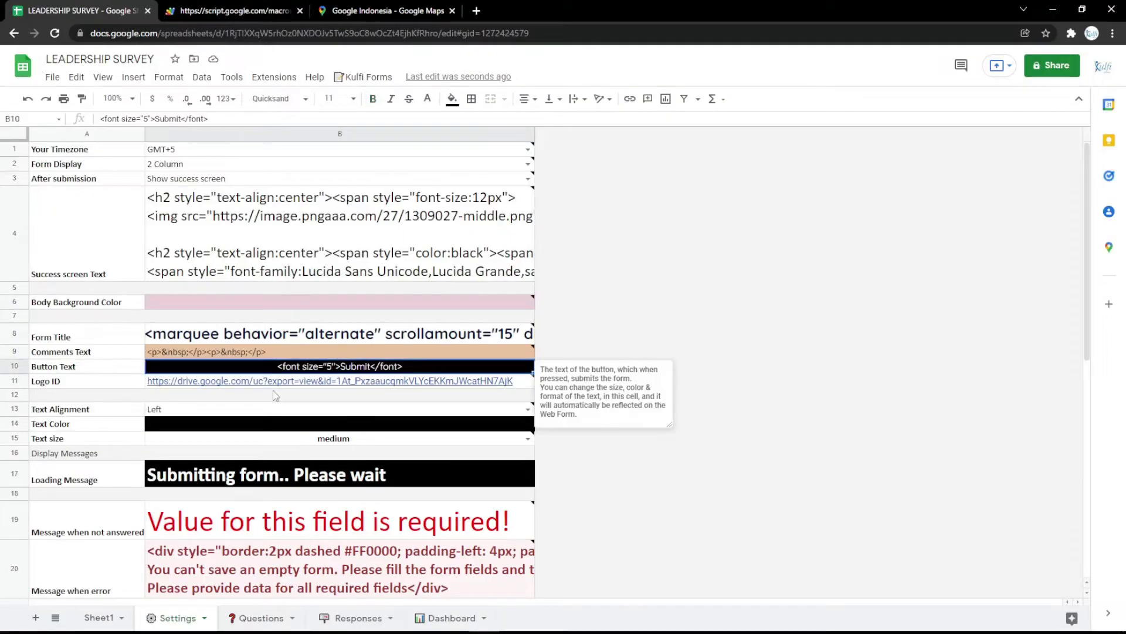
{"action": "left_click", "coordinate": [452, 98]}
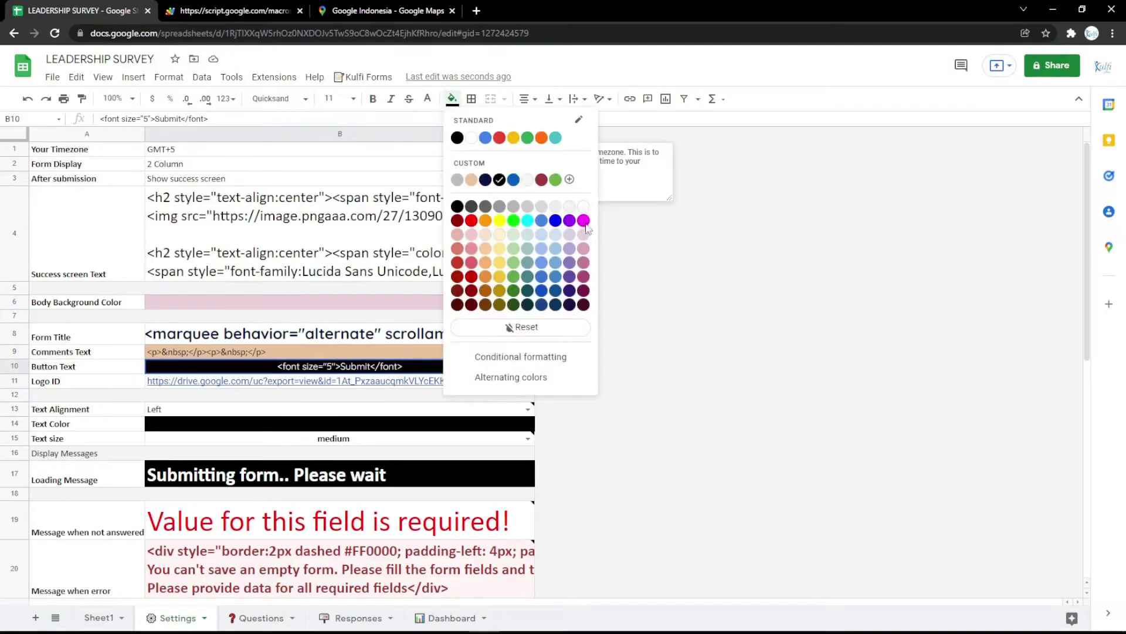
{"action": "left_click", "coordinate": [583, 221]}
{"action": "key", "text": "ctrl+Tab"}
{"action": "key", "text": "F5"}
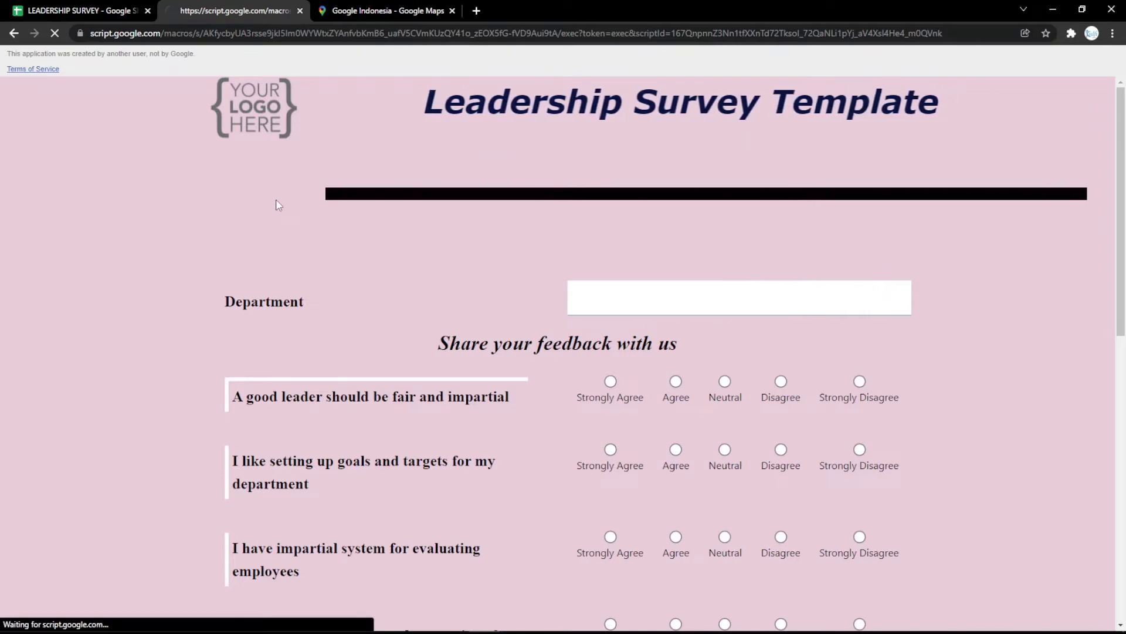
{"action": "scroll", "coordinate": [346, 350], "scroll_direction": "down", "scroll_amount": 10}
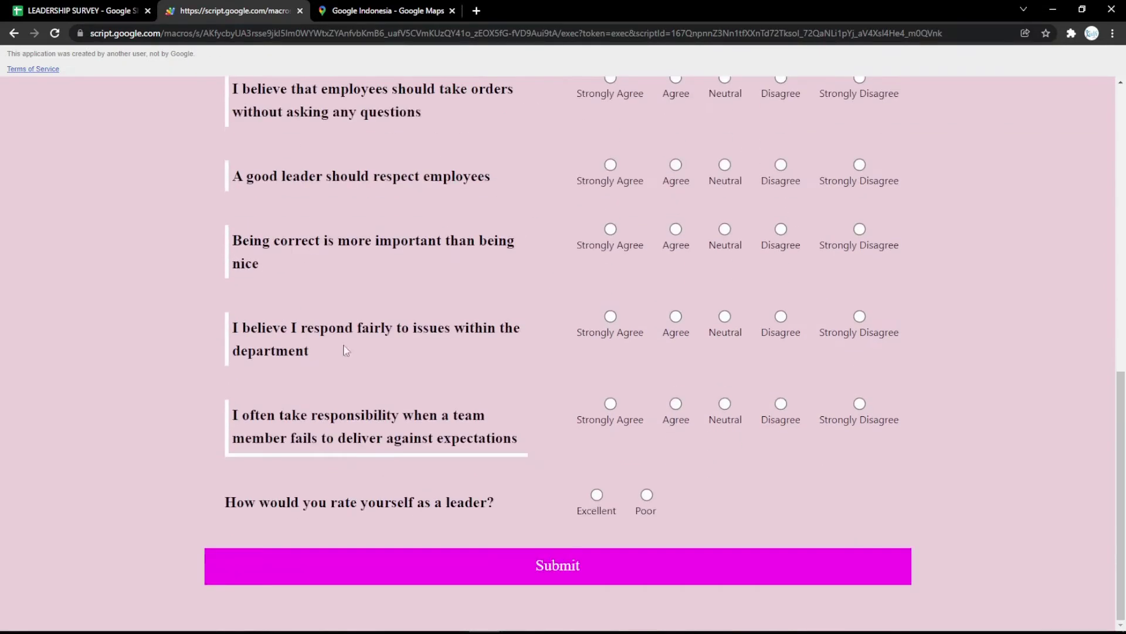
- Open the "Your Logo Here contact us" image in a new browser tab, replace the Logo ID with its URL, and check the live form
{"action": "left_click", "coordinate": [88, 10]}
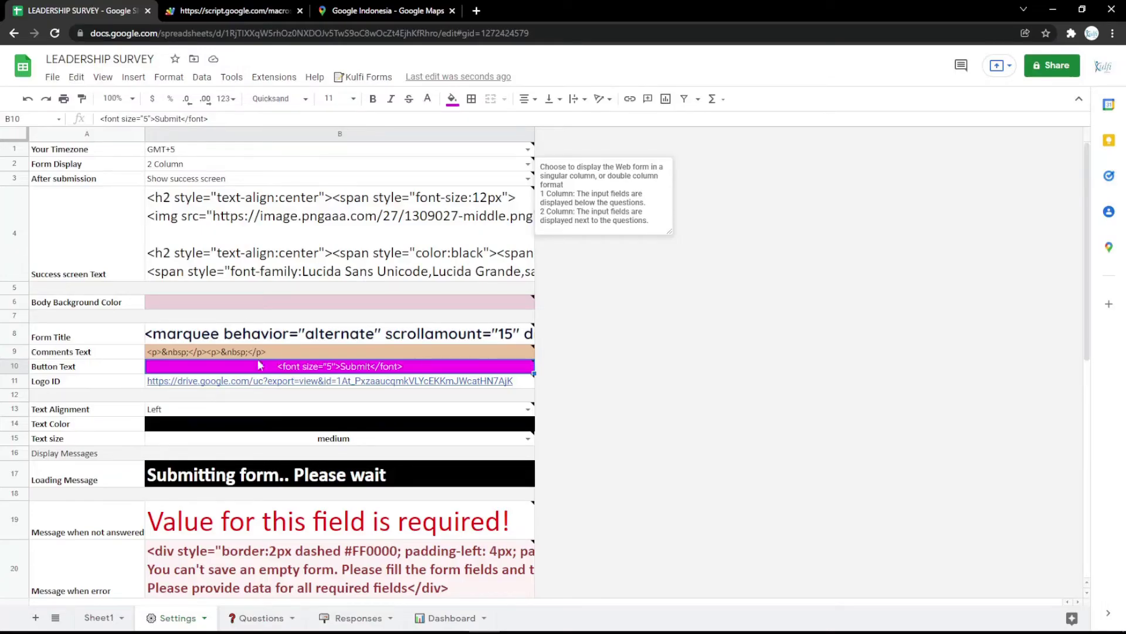
{"action": "key", "text": "ctrl+t"}
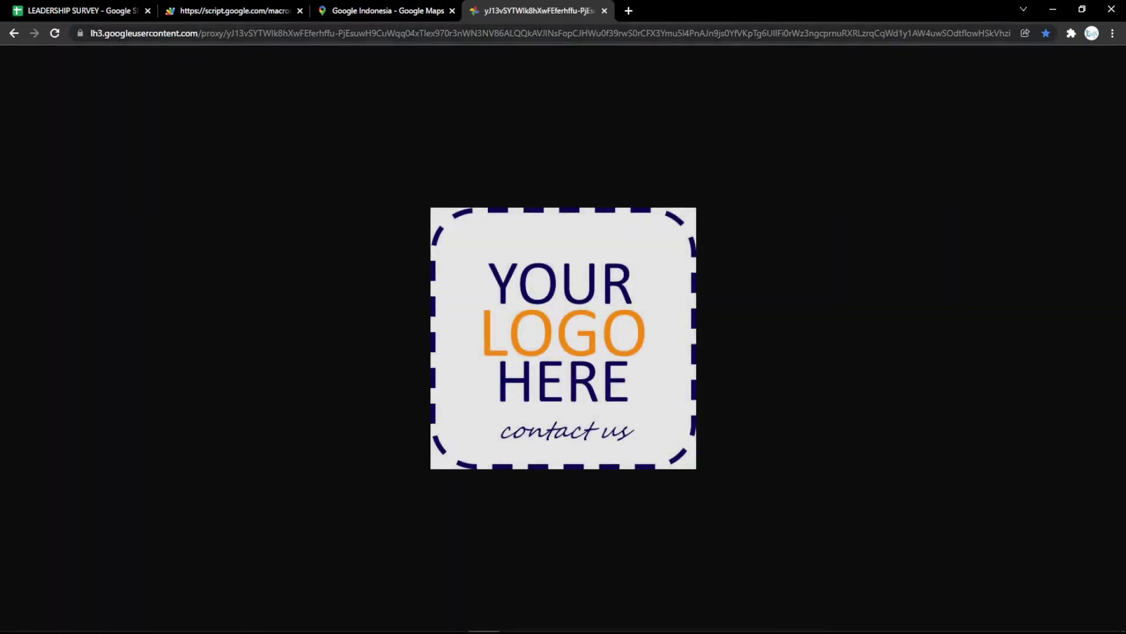
{"action": "left_click", "coordinate": [176, 35]}
{"action": "left_click", "coordinate": [130, 6]}
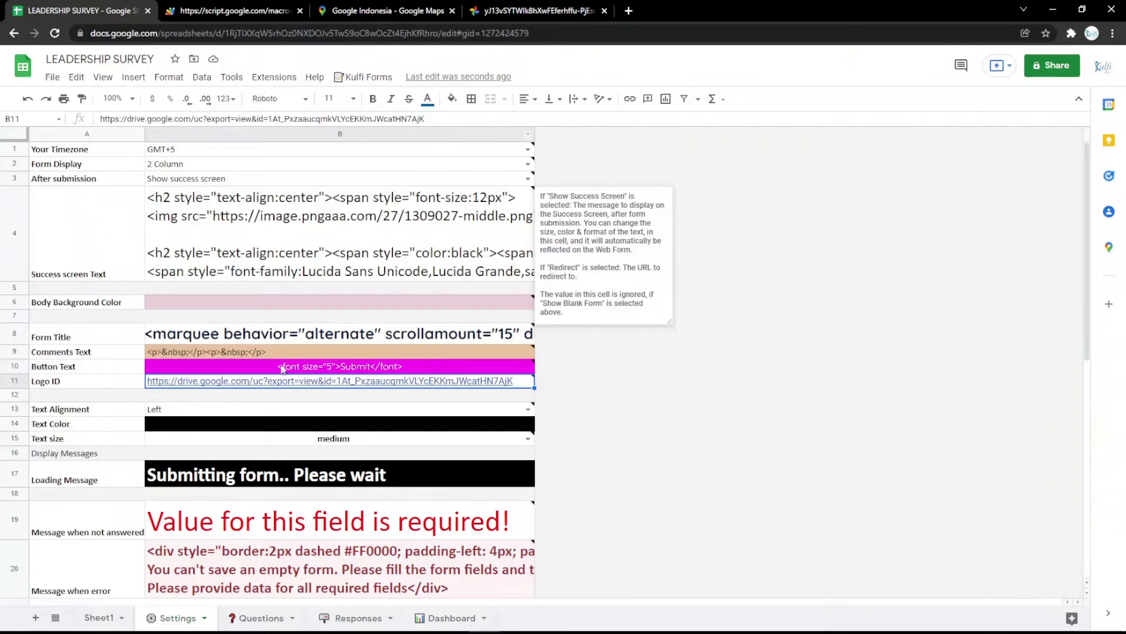
{"action": "key", "text": "ctrl+v"}
{"action": "left_click", "coordinate": [256, 6]}
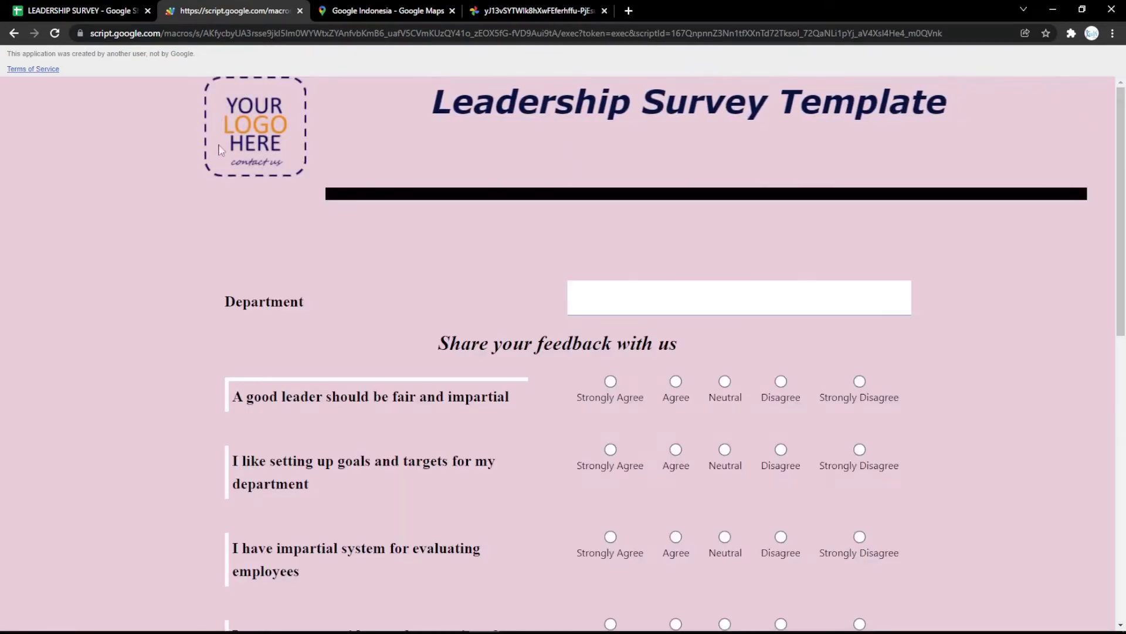
- Set the Text Color in the Settings sheet to magenta and check the questions on the refreshed live form
{"action": "left_click", "coordinate": [26, 10]}
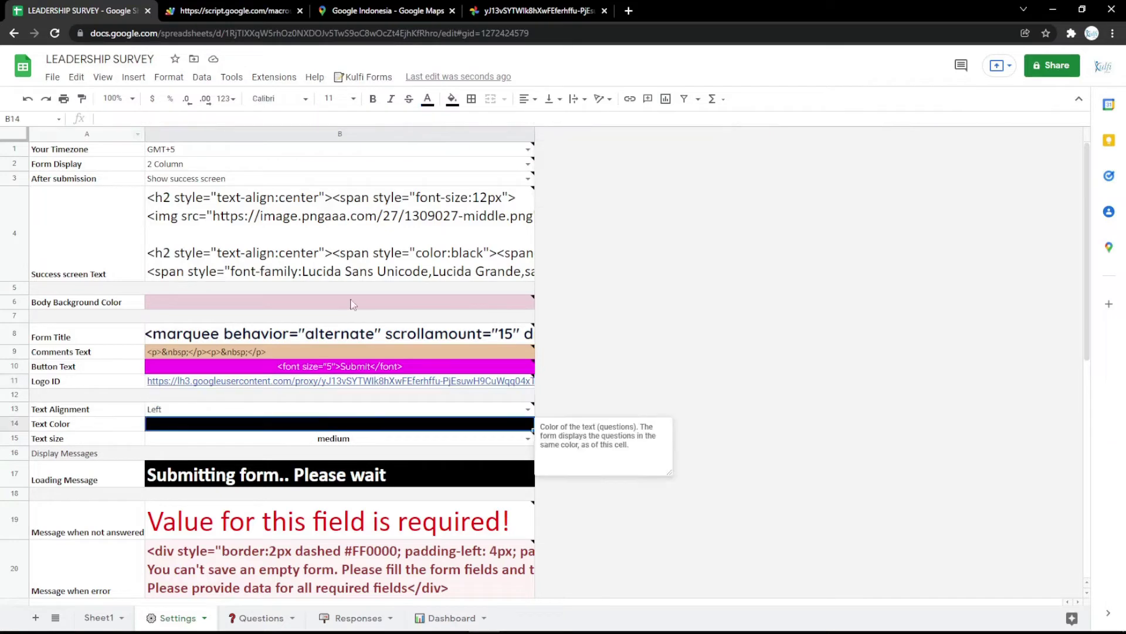
{"action": "left_click", "coordinate": [452, 99]}
{"action": "left_click", "coordinate": [584, 220]}
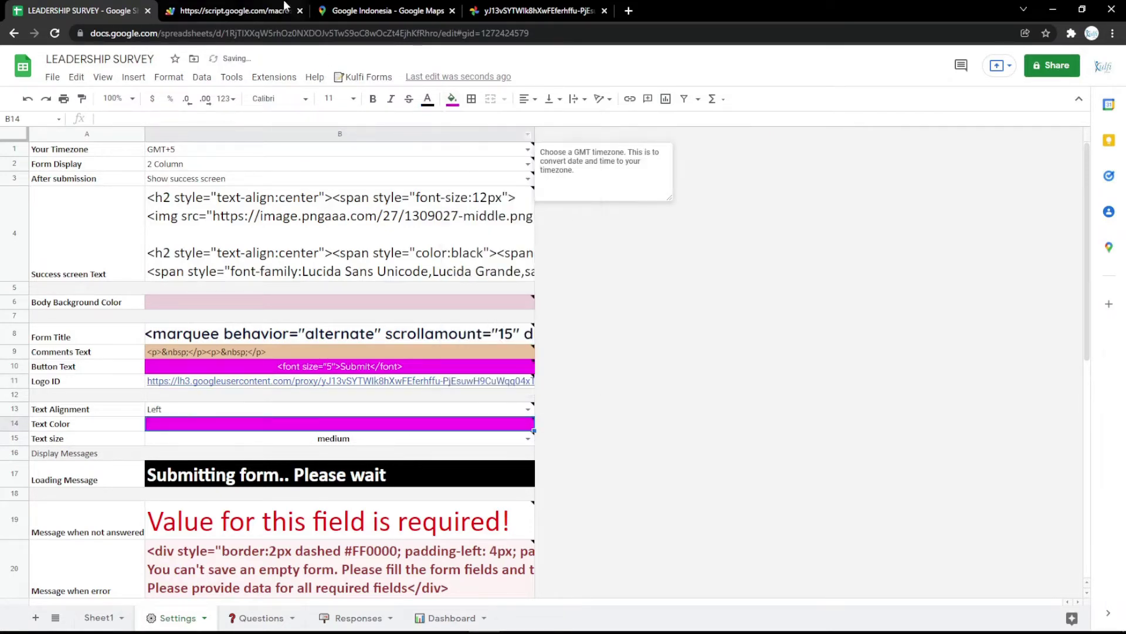
{"action": "left_click", "coordinate": [235, 10]}
{"action": "key", "text": "F5"}
{"action": "scroll", "coordinate": [404, 277], "scroll_direction": "down", "scroll_amount": 11}
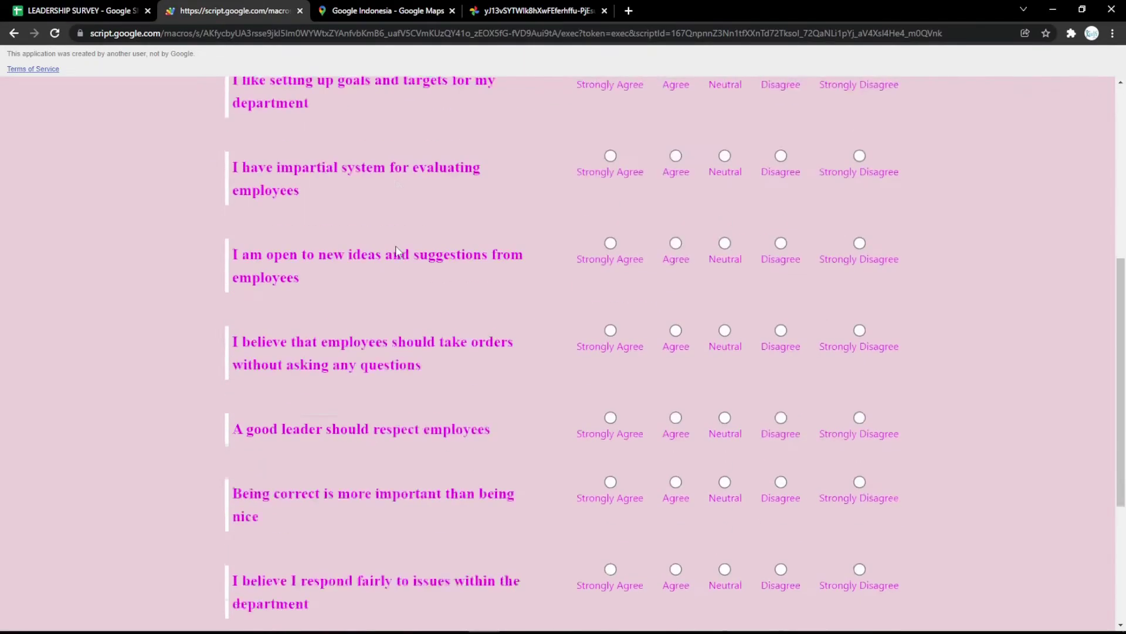
{"action": "scroll", "coordinate": [397, 284], "scroll_direction": "up", "scroll_amount": 11}
- Change the Loading Message to "Submitting form.. Please wait a minutes" and go to the live form to check it
{"action": "key", "text": "ctrl+shift+Tab"}
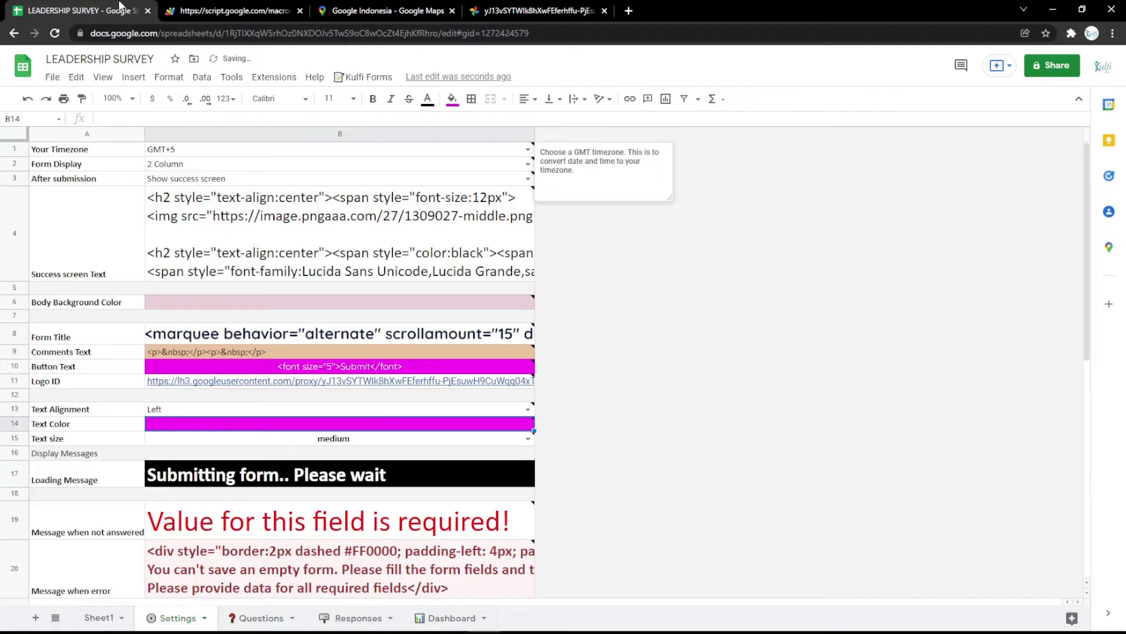
{"action": "left_click", "coordinate": [319, 469]}
{"action": "key", "text": "Return"}
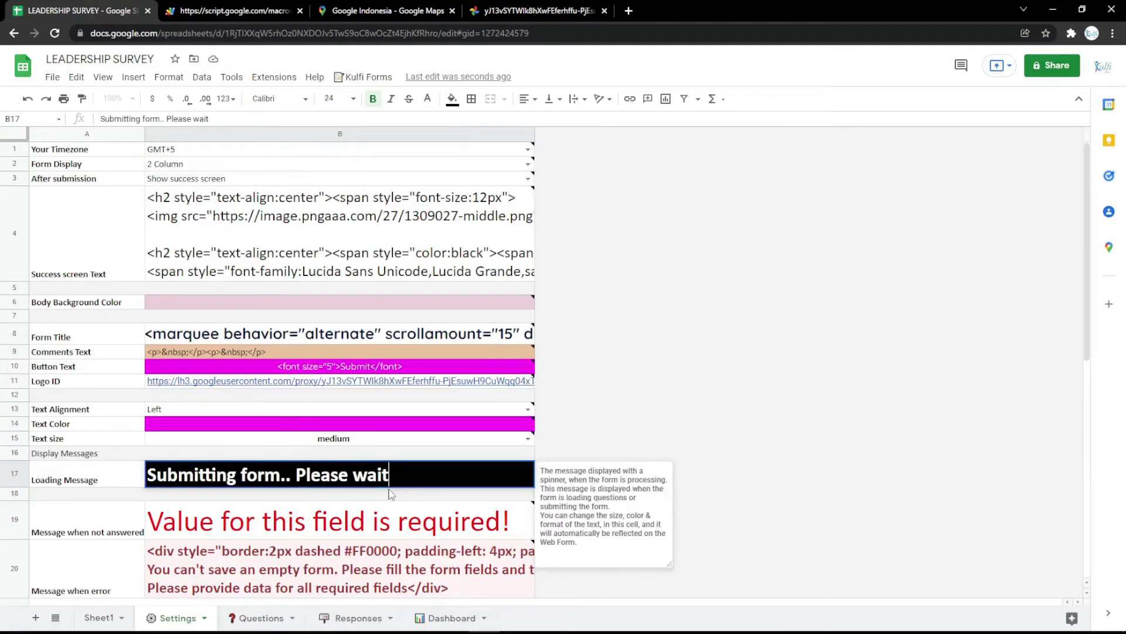
{"action": "type", "text": "a minutes"}
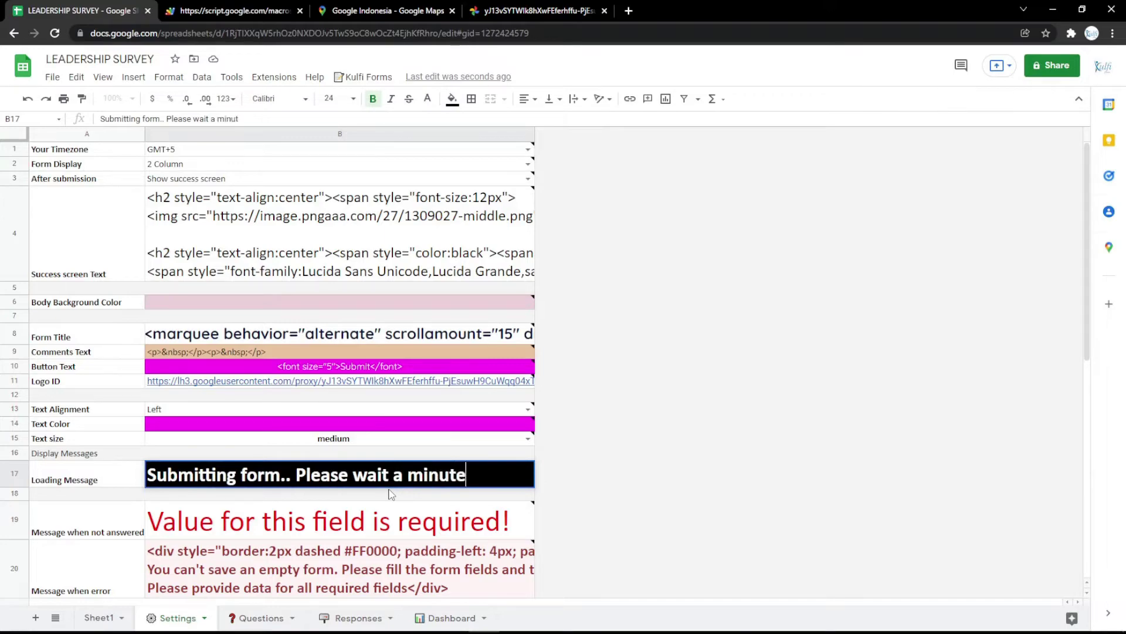
{"action": "key", "text": "Return"}
{"action": "left_click", "coordinate": [235, 11]}
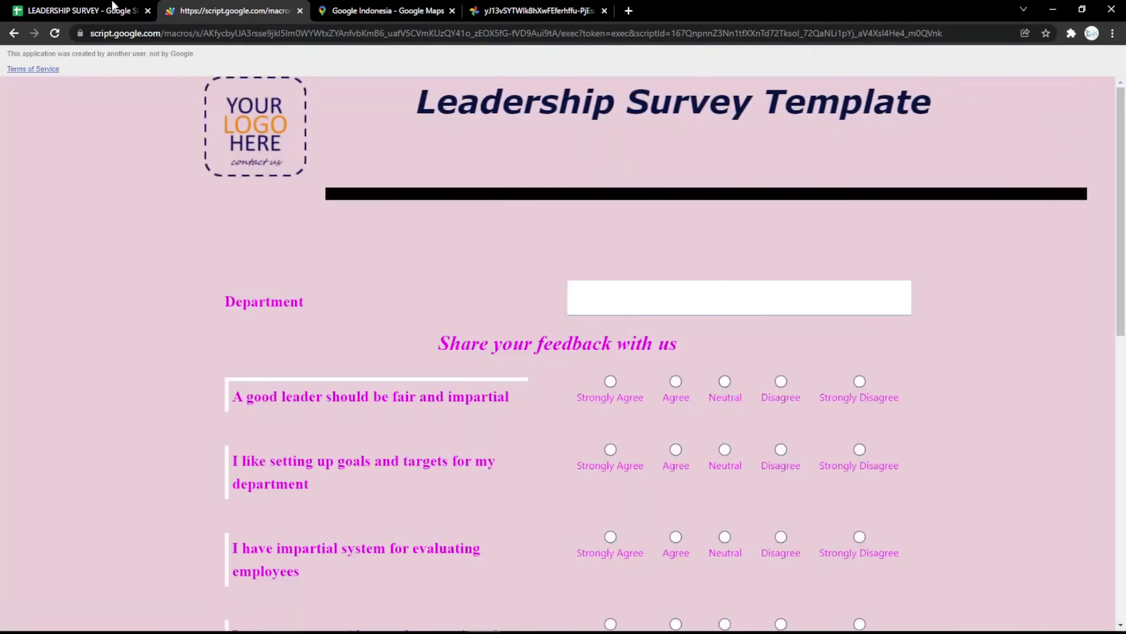
- Look at the Form Title code in the Settings sheet, then open the Online HTML Editor in a new browser tab and enter LEADERSHIP SURVEY
{"action": "left_click", "coordinate": [76, 11]}
{"action": "double_click", "coordinate": [362, 339]}
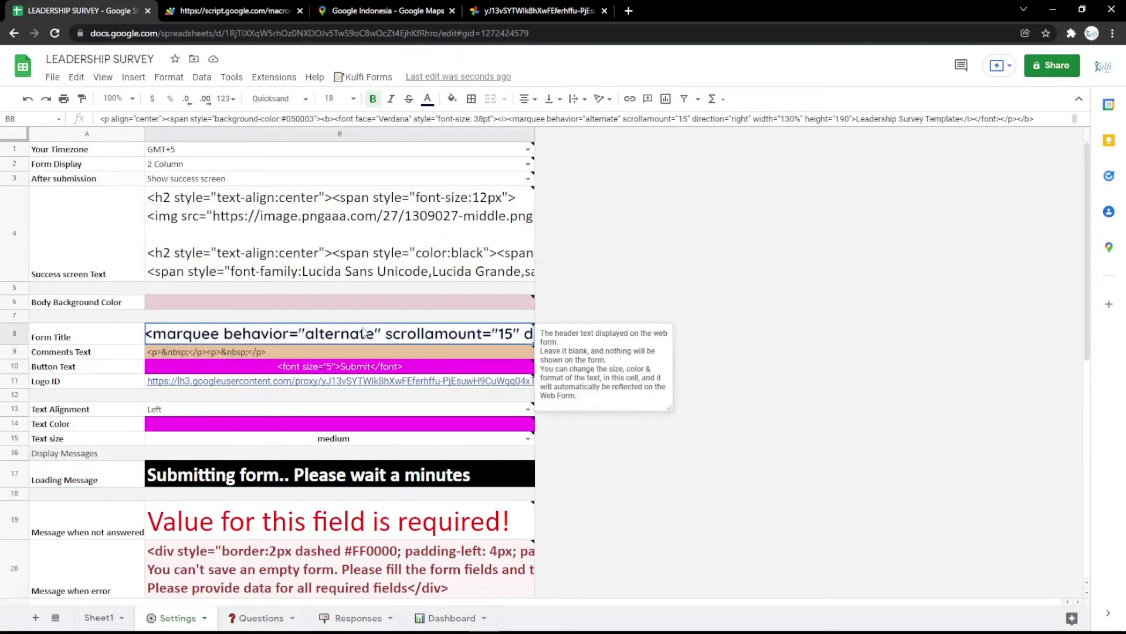
{"action": "left_click", "coordinate": [386, 411]}
{"action": "left_click", "coordinate": [629, 11]}
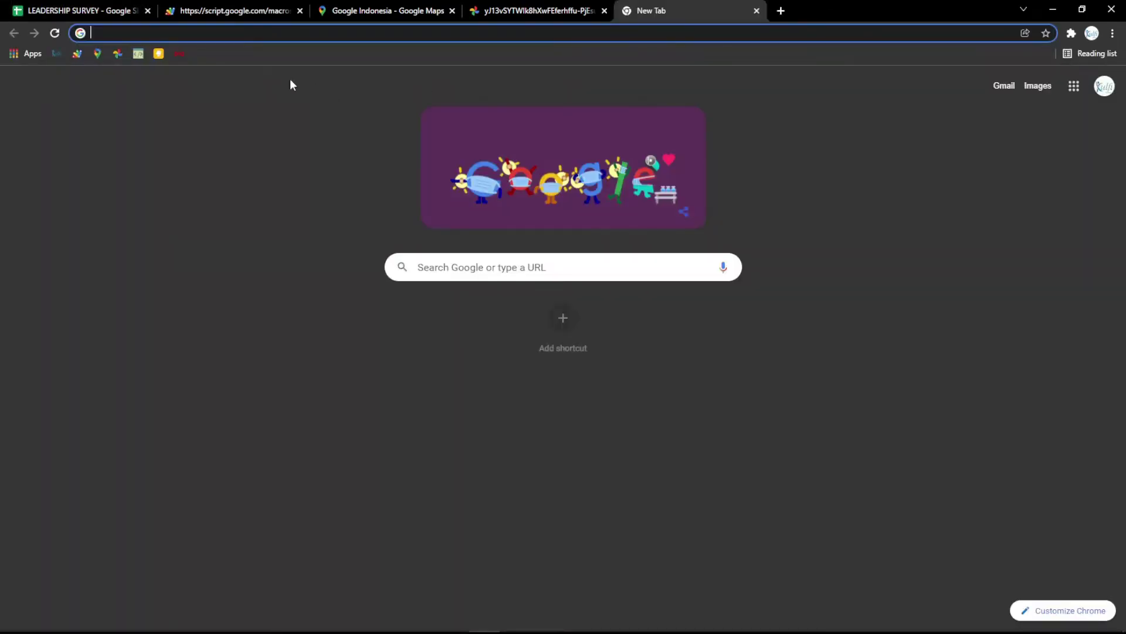
{"action": "left_click", "coordinate": [142, 54]}
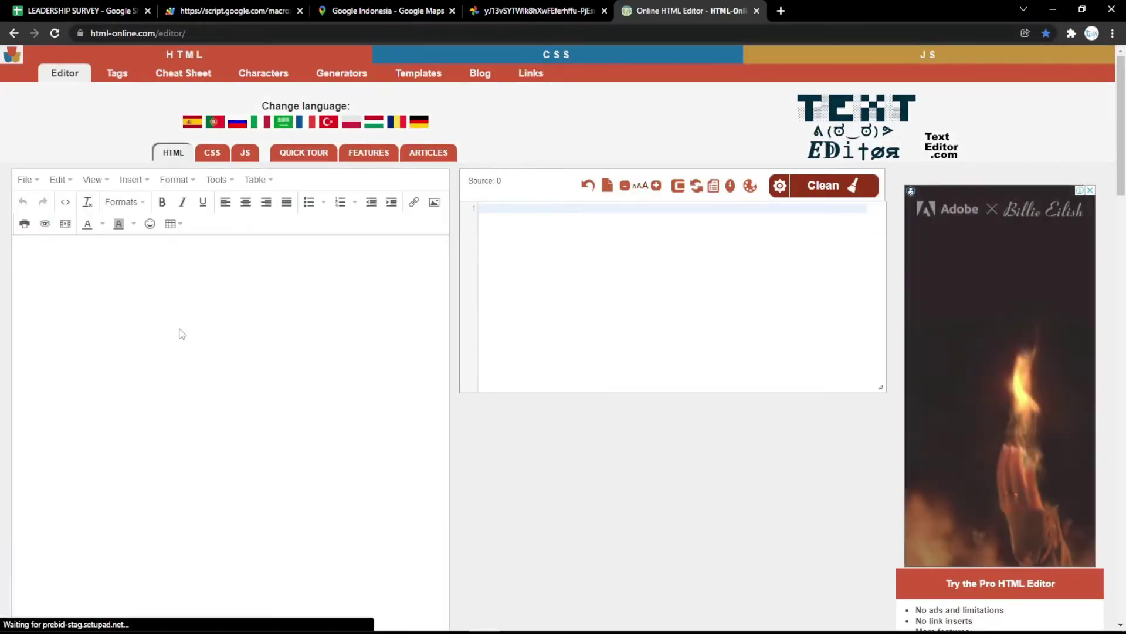
{"action": "left_click", "coordinate": [179, 329]}
{"action": "type", "text": "LEA"}
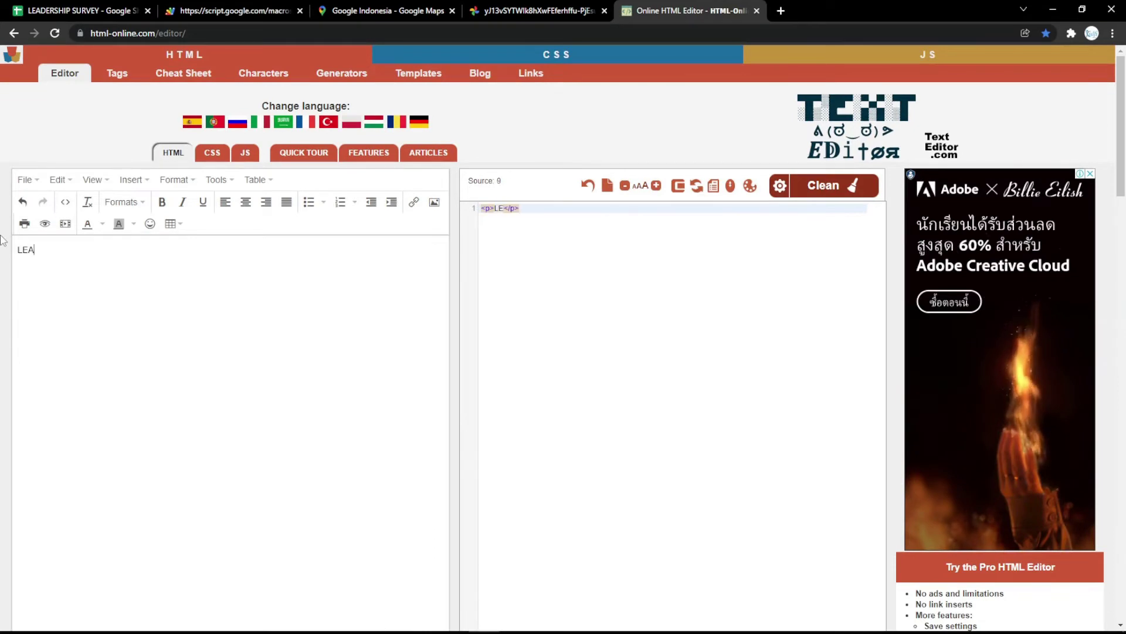
{"action": "type", "text": "DERSHIP"}
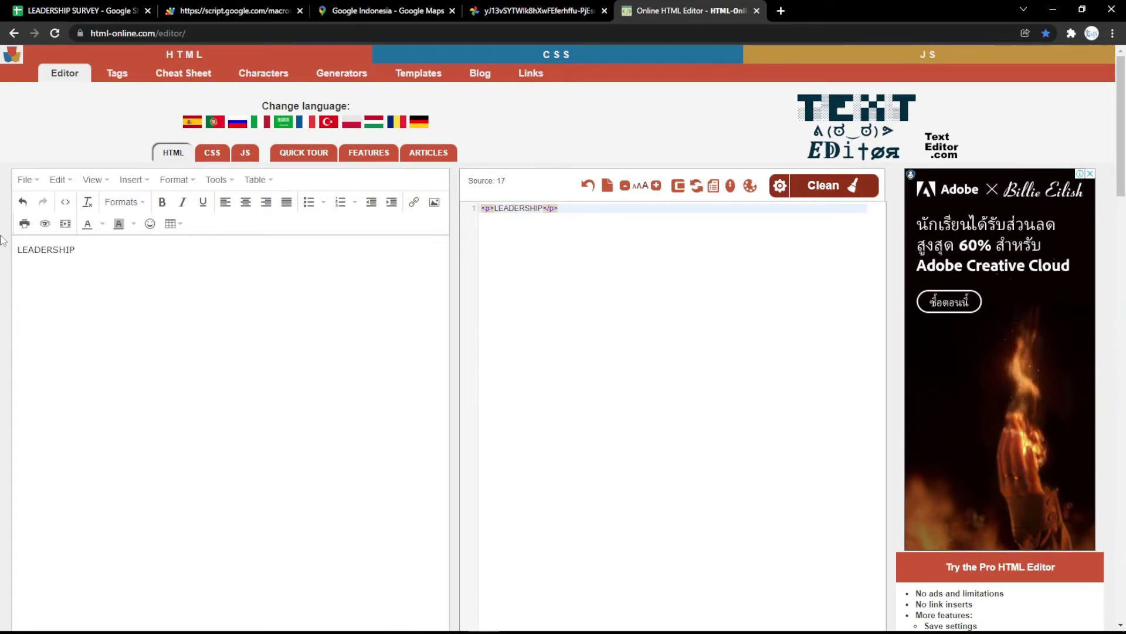
{"action": "type", "text": " SURVEY"}
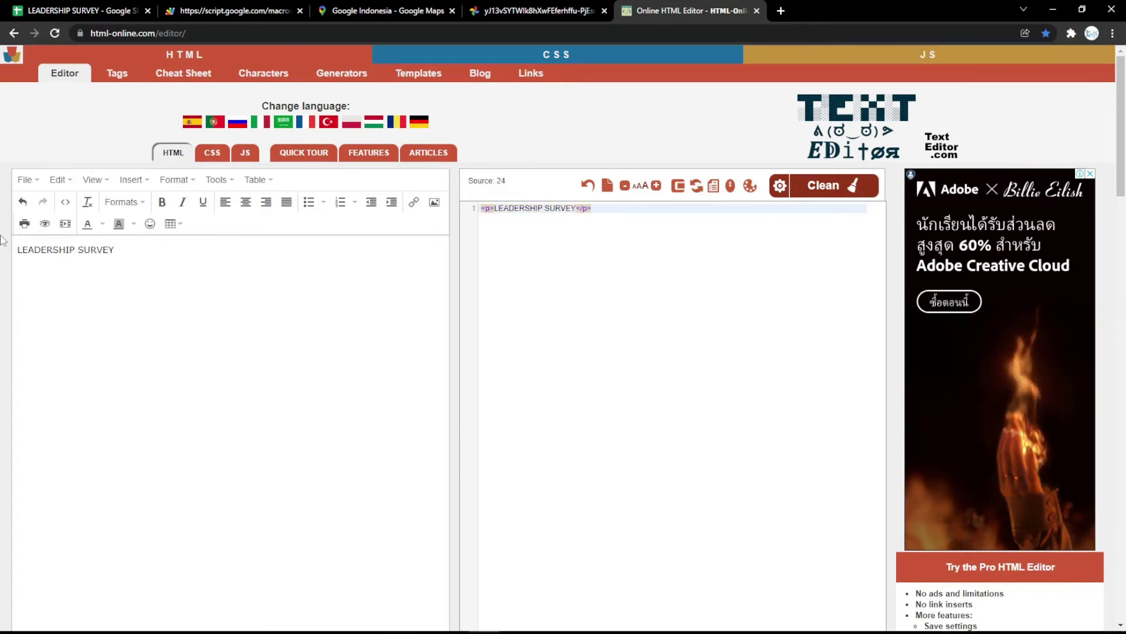
- Format the LEADERSHIP SURVEY text as a centered, bold, italic, underlined Heading 1 in magenta (#ff00ff)
{"action": "key", "text": "ctrl+a"}
{"action": "left_click", "coordinate": [245, 201]}
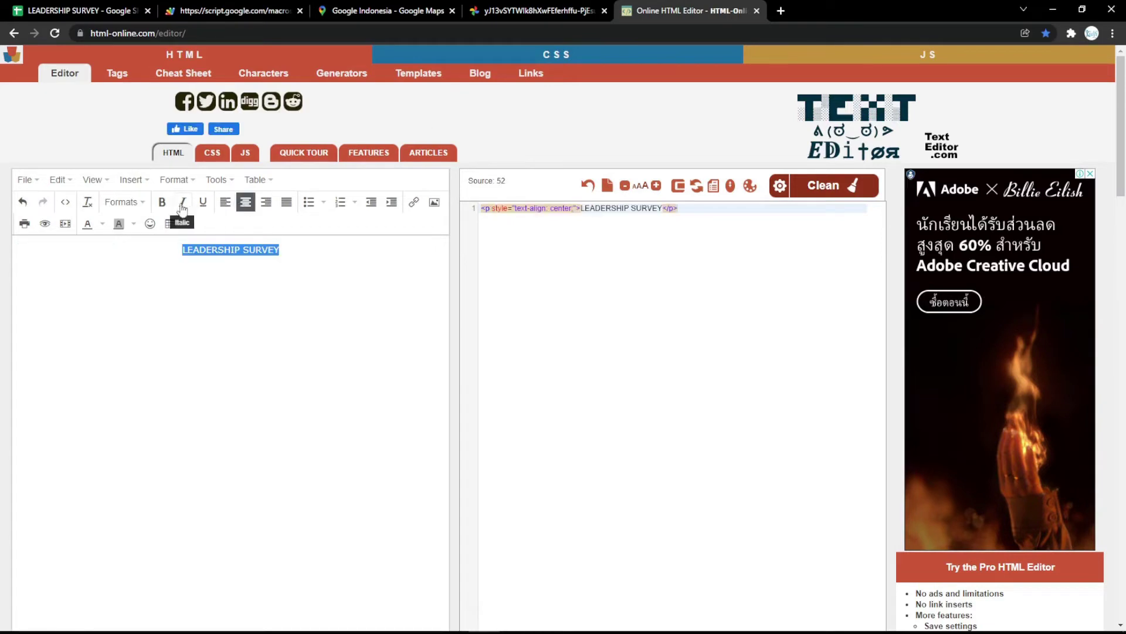
{"action": "left_click", "coordinate": [161, 201]}
{"action": "left_click", "coordinate": [183, 201]}
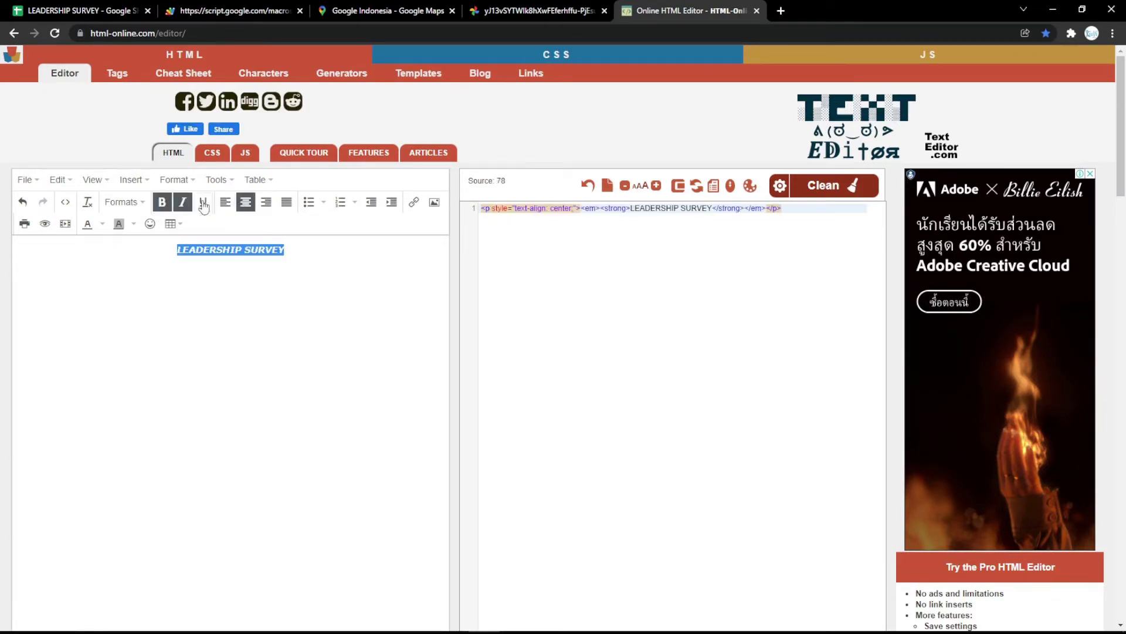
{"action": "left_click", "coordinate": [203, 202]}
{"action": "left_click", "coordinate": [122, 202]}
{"action": "left_click", "coordinate": [124, 227]}
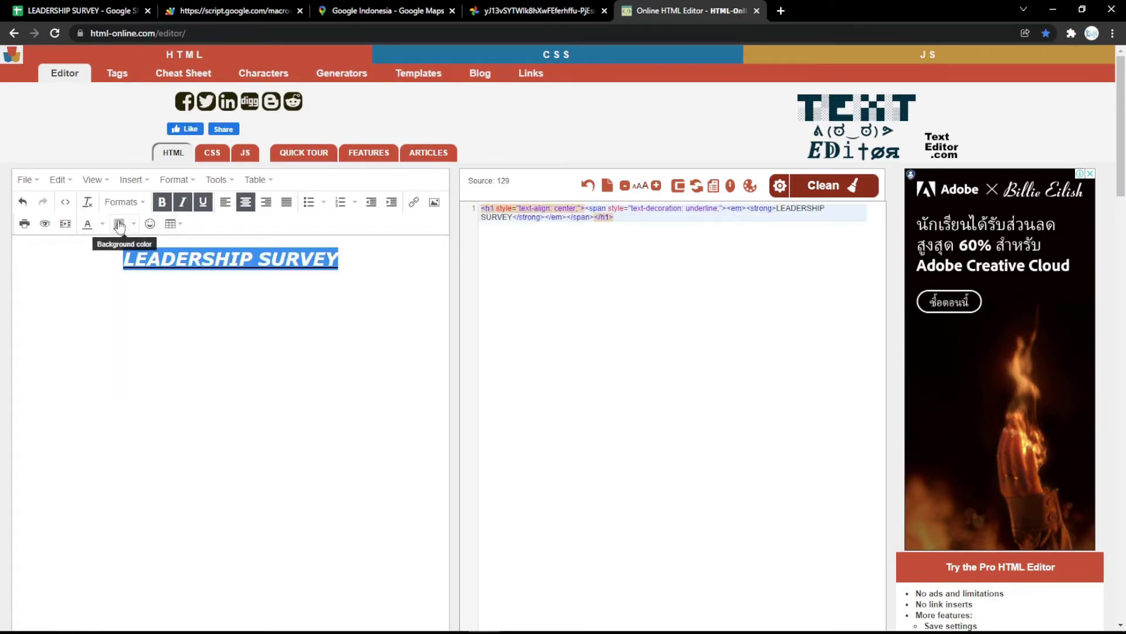
{"action": "left_click", "coordinate": [102, 224]}
{"action": "left_click", "coordinate": [52, 286]}
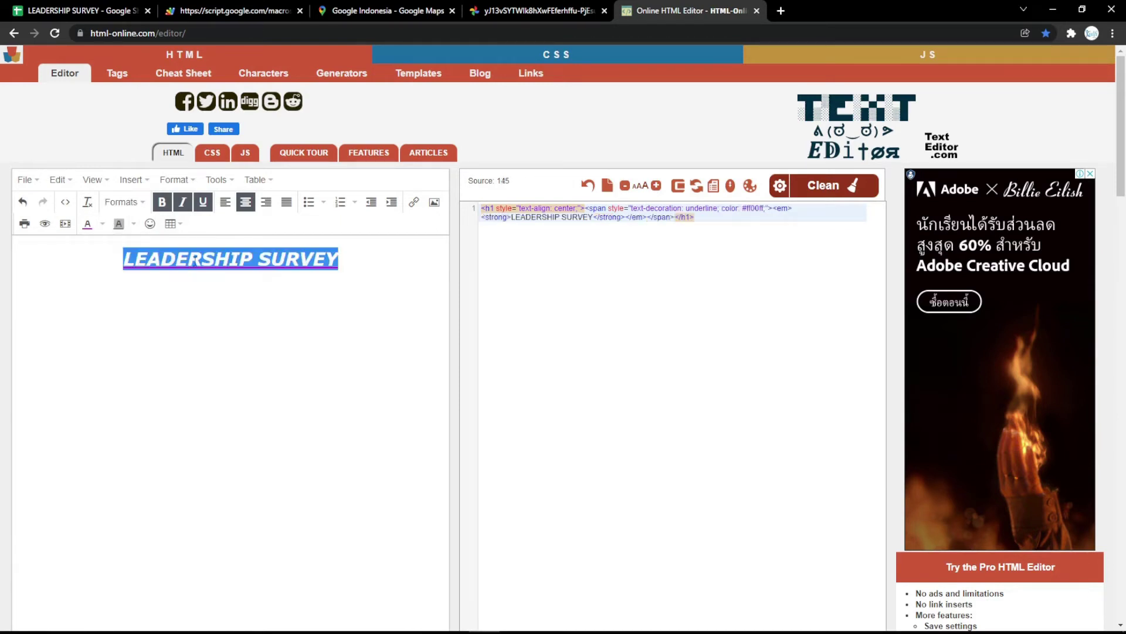
{"action": "left_click", "coordinate": [297, 279]}
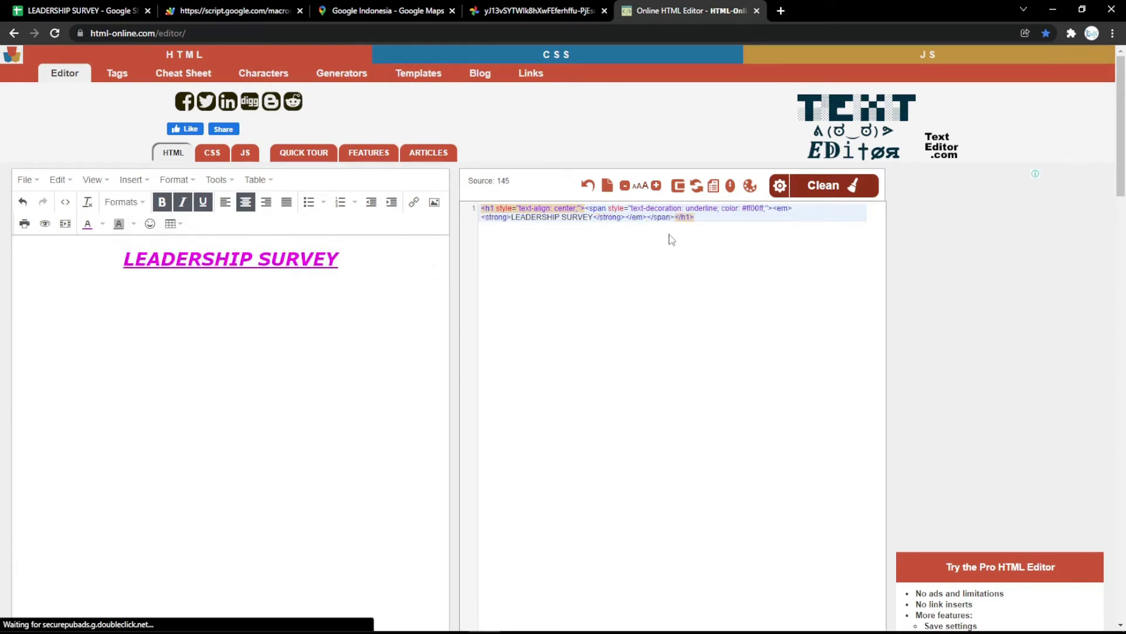
- Copy the heading's HTML code, replace the Form Title code in the Settings sheet with it, and refresh the live form
{"action": "left_click_drag", "start_coordinate": [724, 229], "coordinate": [481, 170]}
{"action": "key", "text": "ctrl+c"}
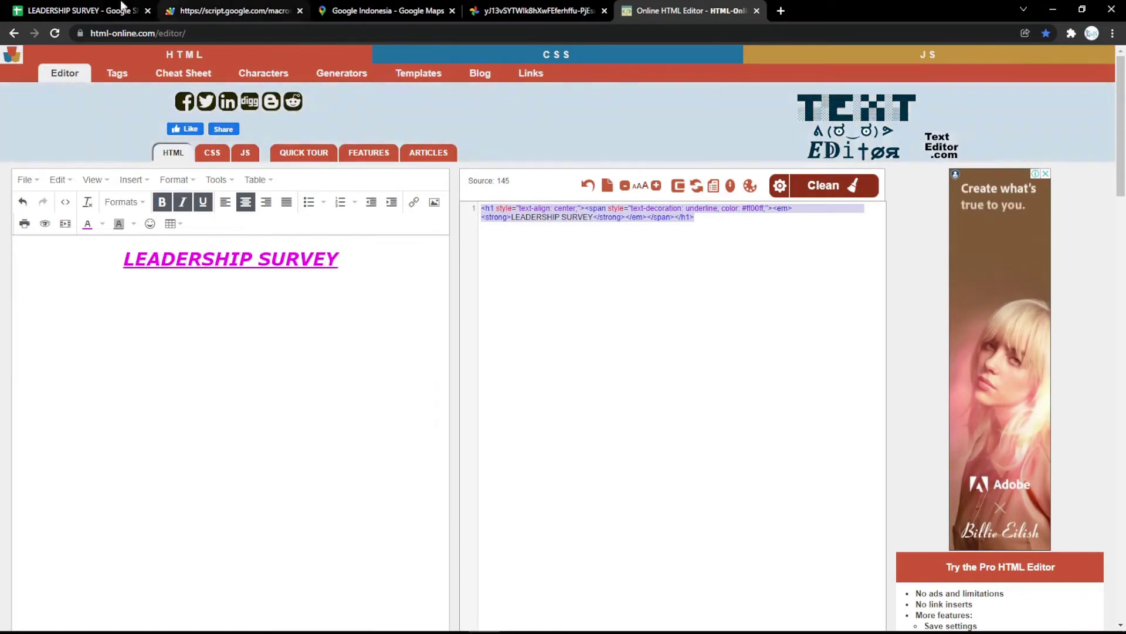
{"action": "left_click", "coordinate": [77, 11]}
{"action": "left_click", "coordinate": [276, 337]}
{"action": "double_click", "coordinate": [276, 338]}
{"action": "key", "text": "ctrl+a"}
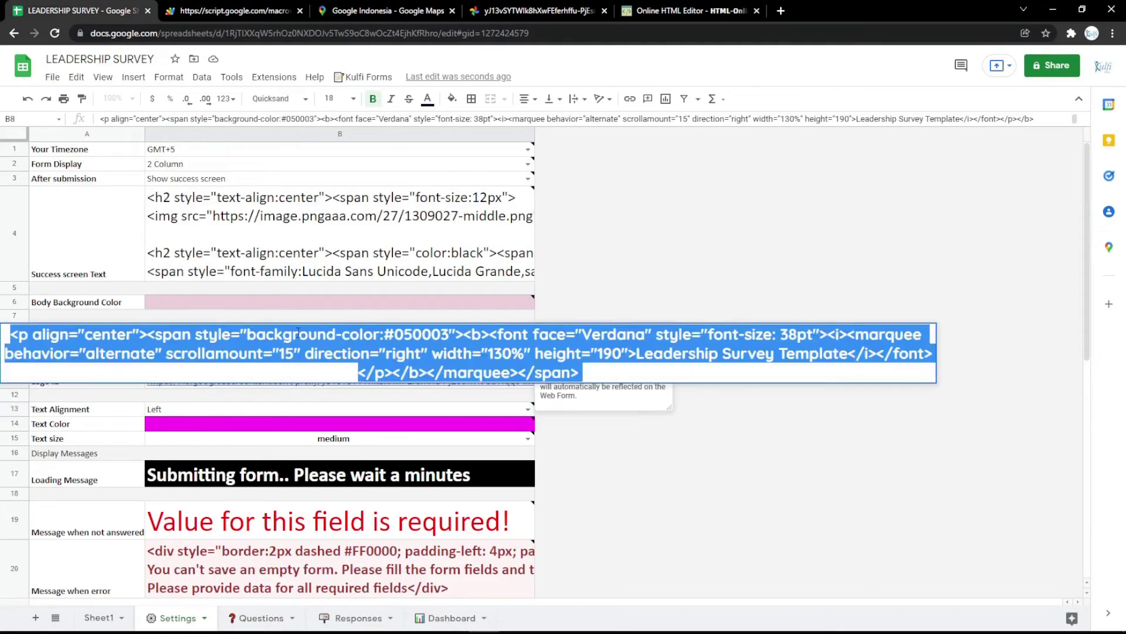
{"action": "key", "text": "ctrl+v"}
{"action": "left_click", "coordinate": [335, 301]}
{"action": "key", "text": "ctrl+Tab"}
{"action": "key", "text": "F5"}
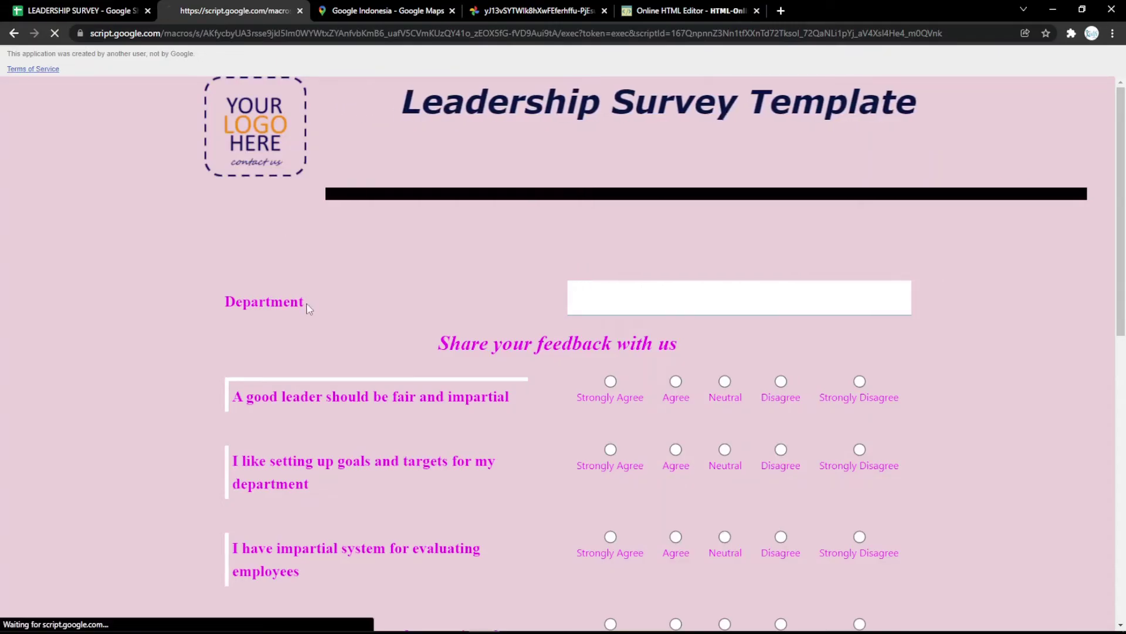
- View the Responses sheet, then open the RESPONSES note in Google Keep in a new browser tab and get its TRANSPOSE formula
{"action": "key", "text": "ctrl+shift+Tab"}
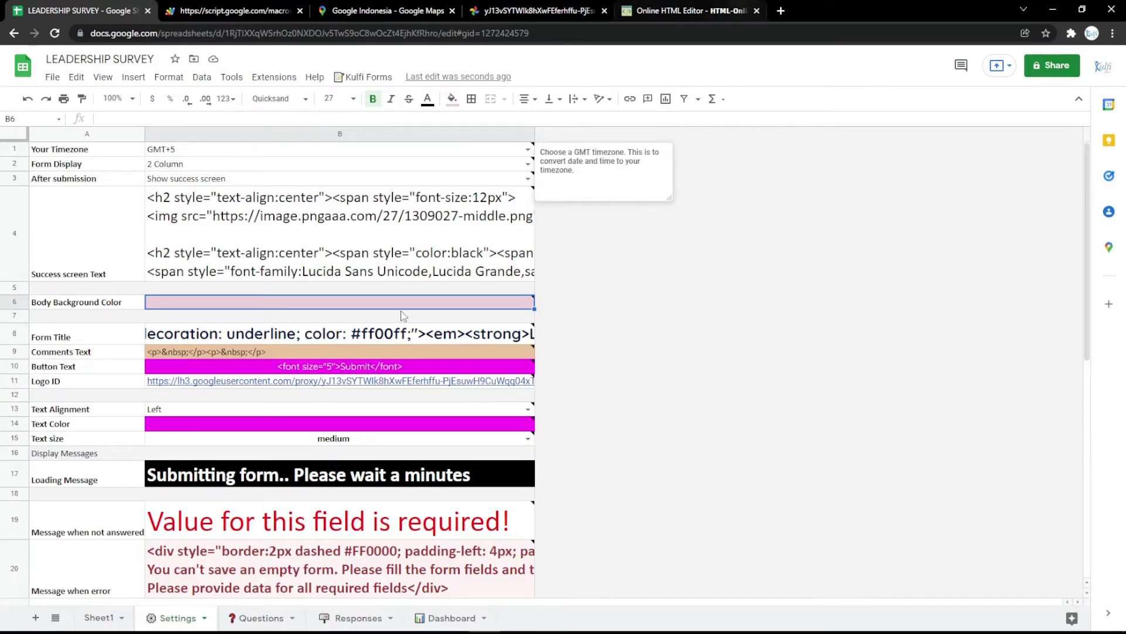
{"action": "left_click", "coordinate": [361, 616]}
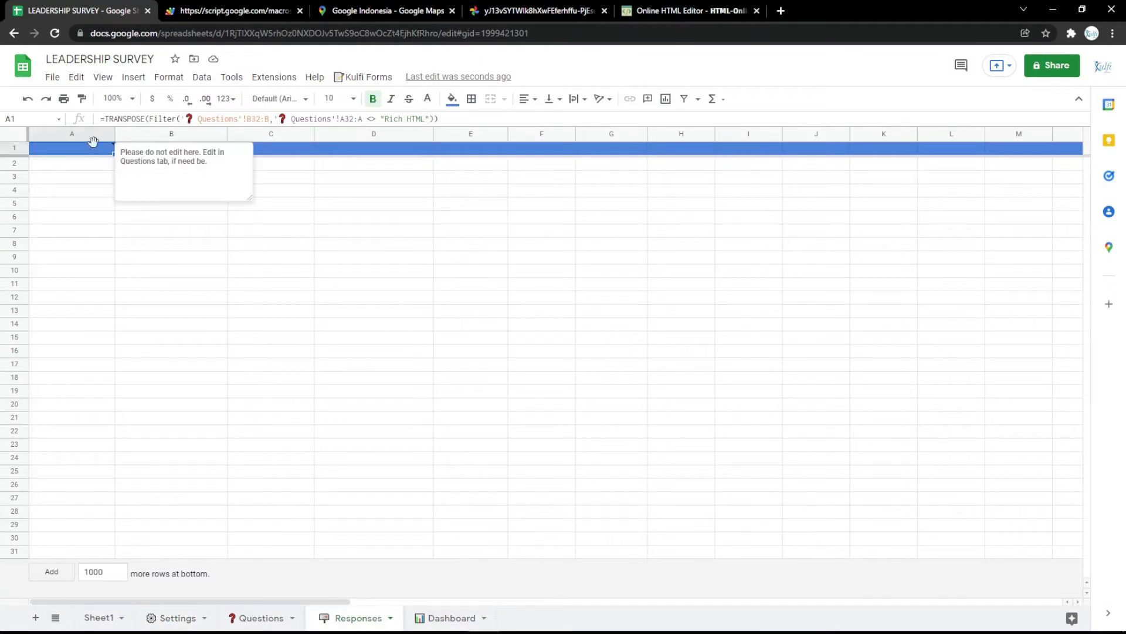
{"action": "left_click", "coordinate": [781, 11]}
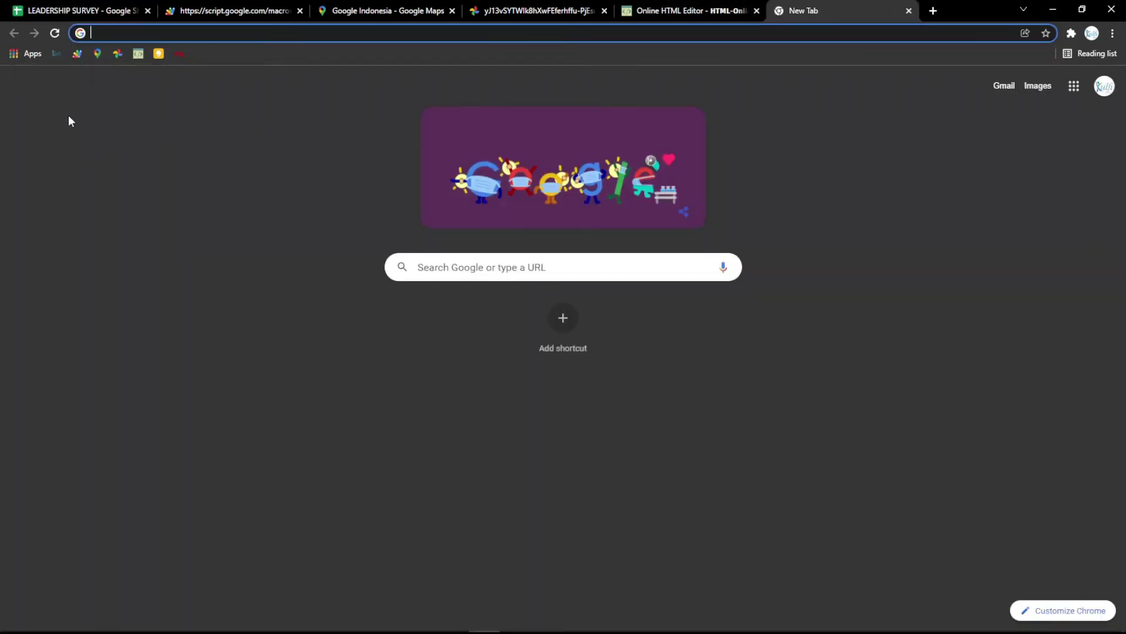
{"action": "left_click", "coordinate": [158, 54]}
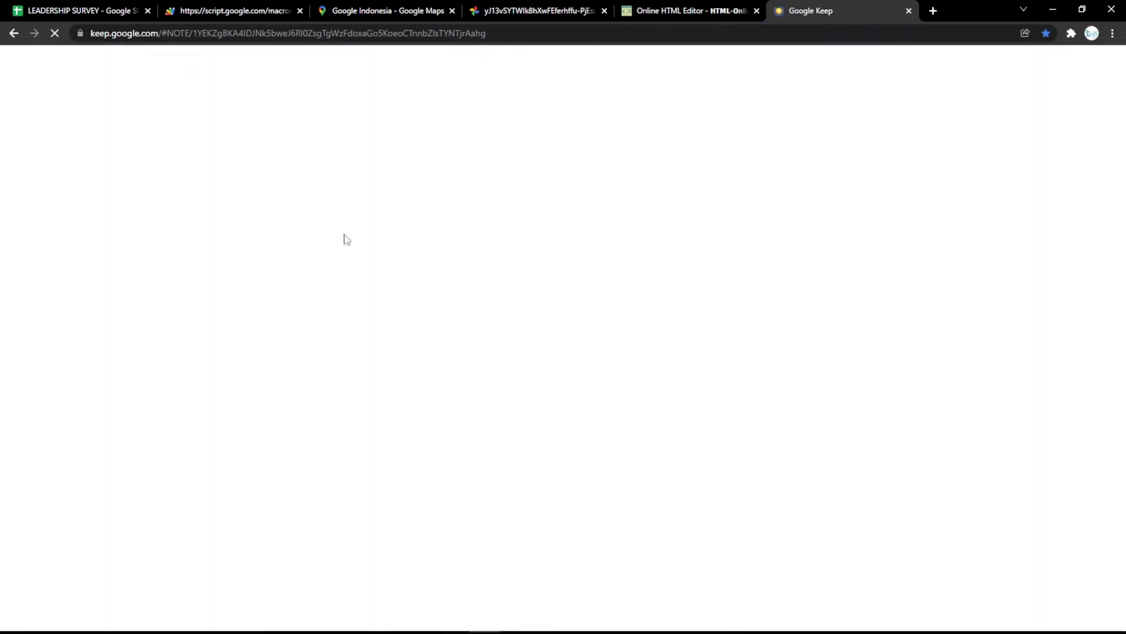
{"action": "key", "text": "ctrl+a"}
{"action": "key", "text": "ctrl+v"}
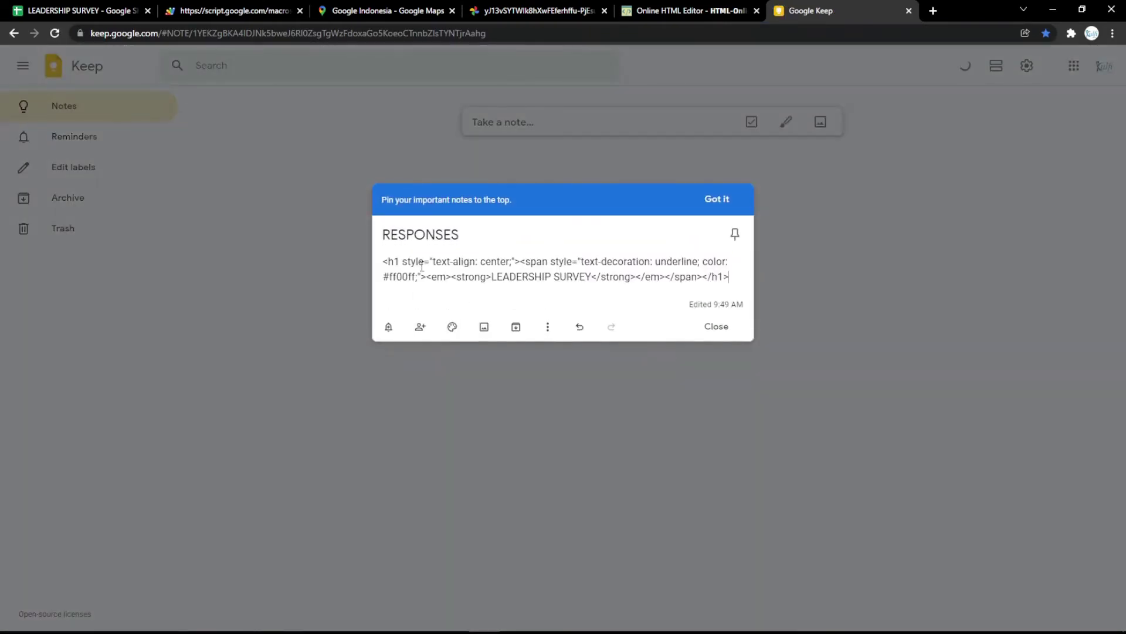
{"action": "key", "text": "ctrl+z"}
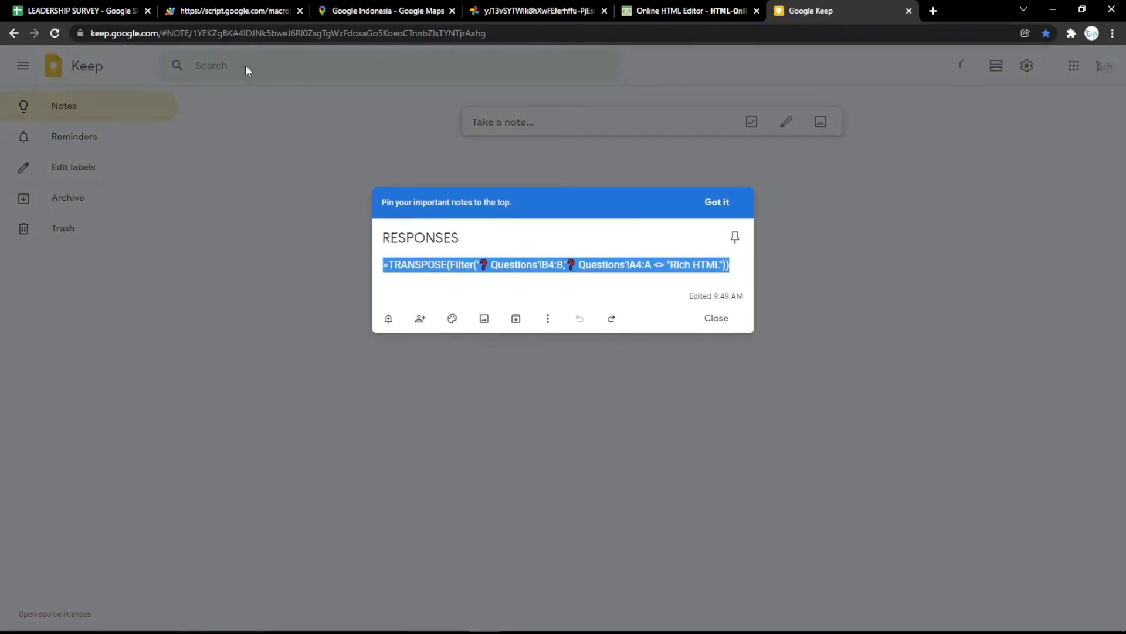
- Replace the formula in cell A1 of the Responses sheet with the TRANSPOSE formula from the Keep note
{"action": "left_click", "coordinate": [79, 11]}
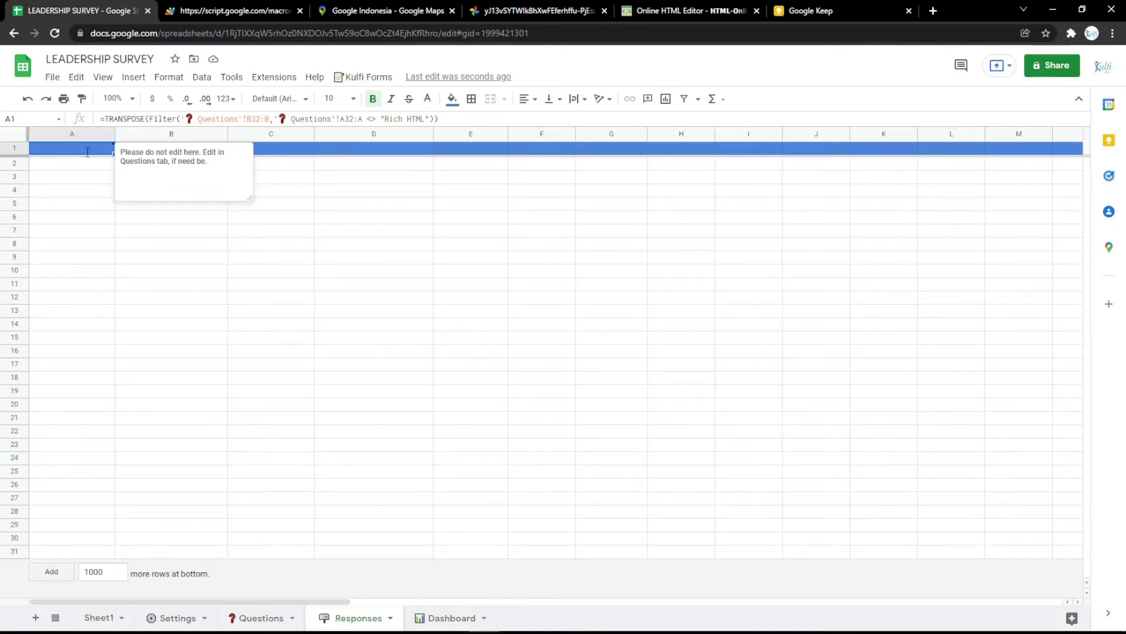
{"action": "double_click", "coordinate": [87, 152]}
{"action": "left_click", "coordinate": [82, 190]}
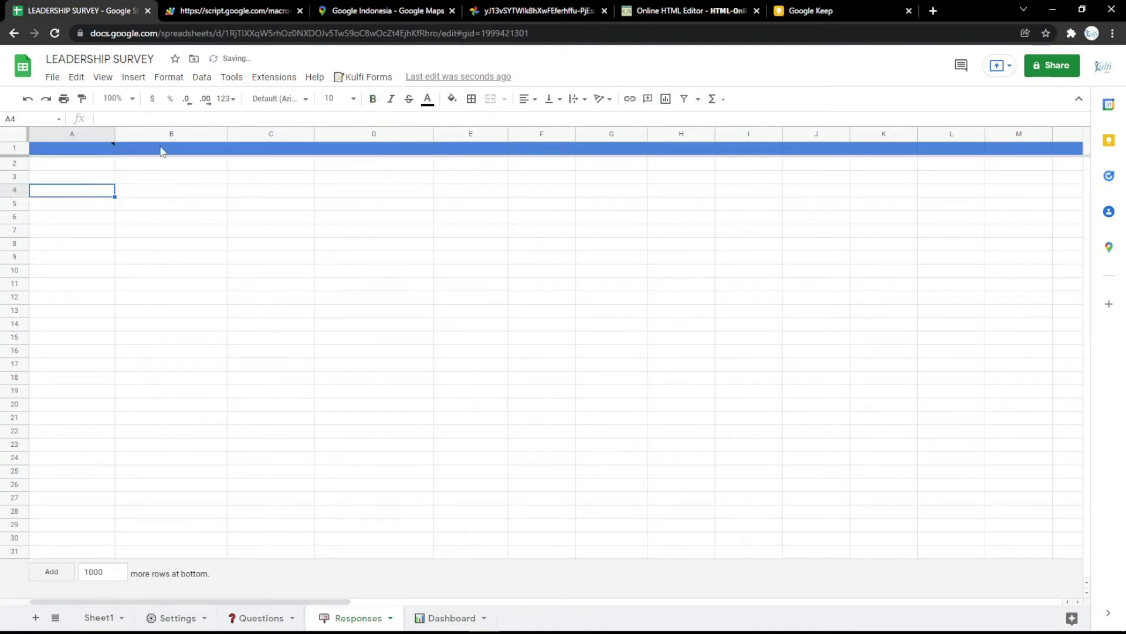
- Check the Department question's row in the Questions sheet and change the Responses A1 formula ranges to B3:B and A3:A
{"action": "left_click", "coordinate": [258, 618]}
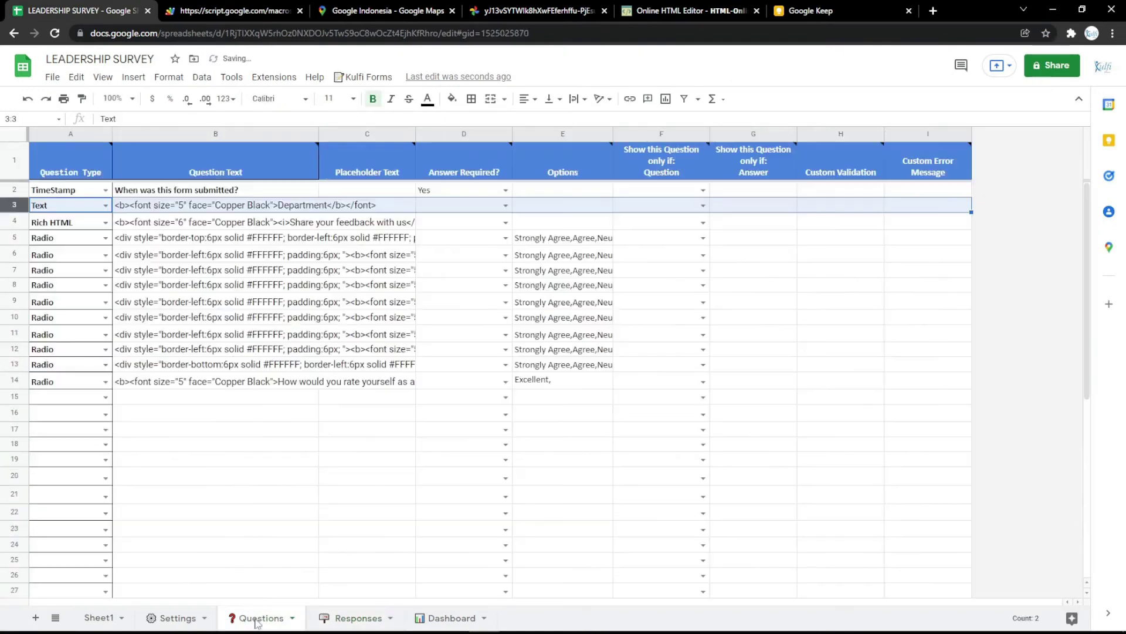
{"action": "left_click", "coordinate": [202, 210]}
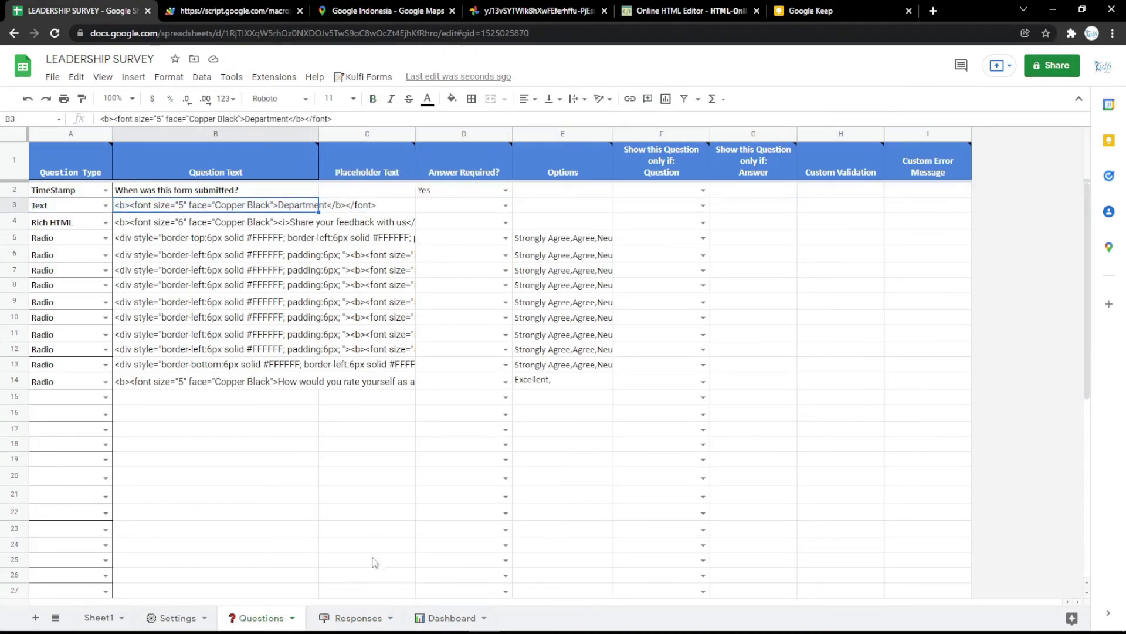
{"action": "left_click", "coordinate": [341, 619]}
{"action": "left_click", "coordinate": [81, 152]}
{"action": "double_click", "coordinate": [163, 151]}
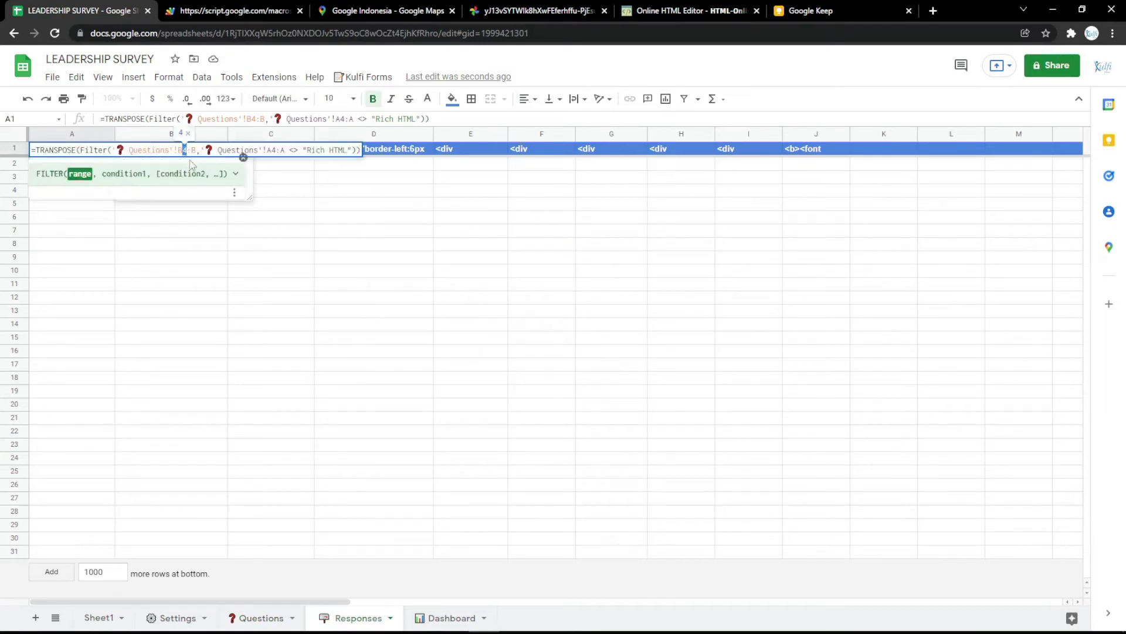
{"action": "type", "text": "3"}
{"action": "double_click", "coordinate": [273, 150]}
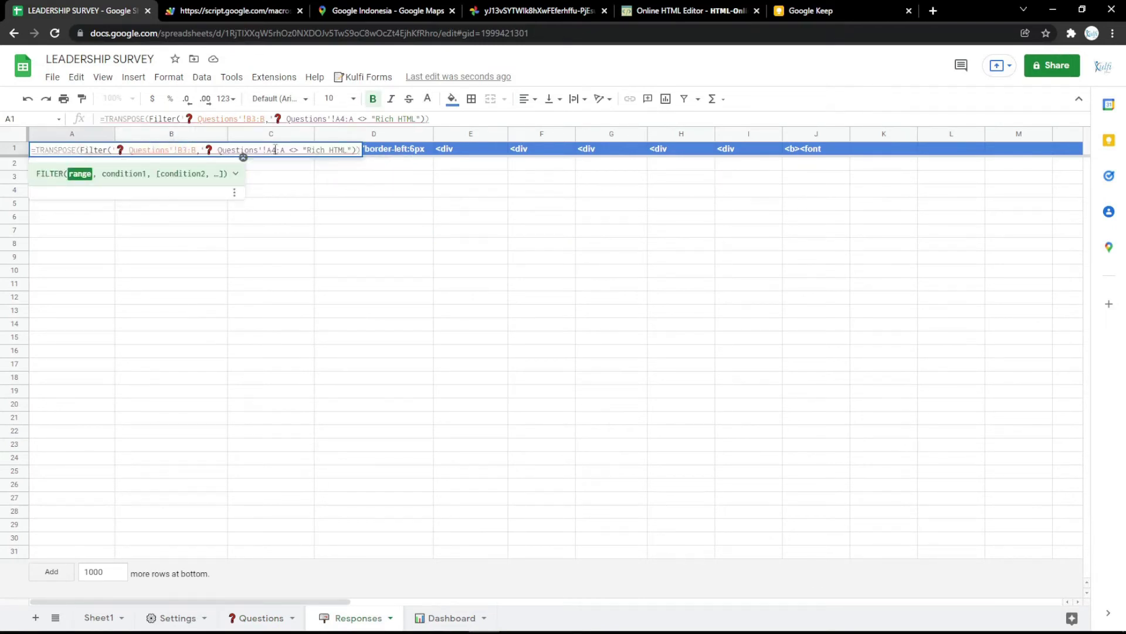
{"action": "type", "text": "3"}
{"action": "left_click", "coordinate": [276, 194]}
- Refresh the live form, enter Office as the Department, answer the rating questions, choose Excellent for the leader self-rating, and submit
{"action": "left_click", "coordinate": [235, 11]}
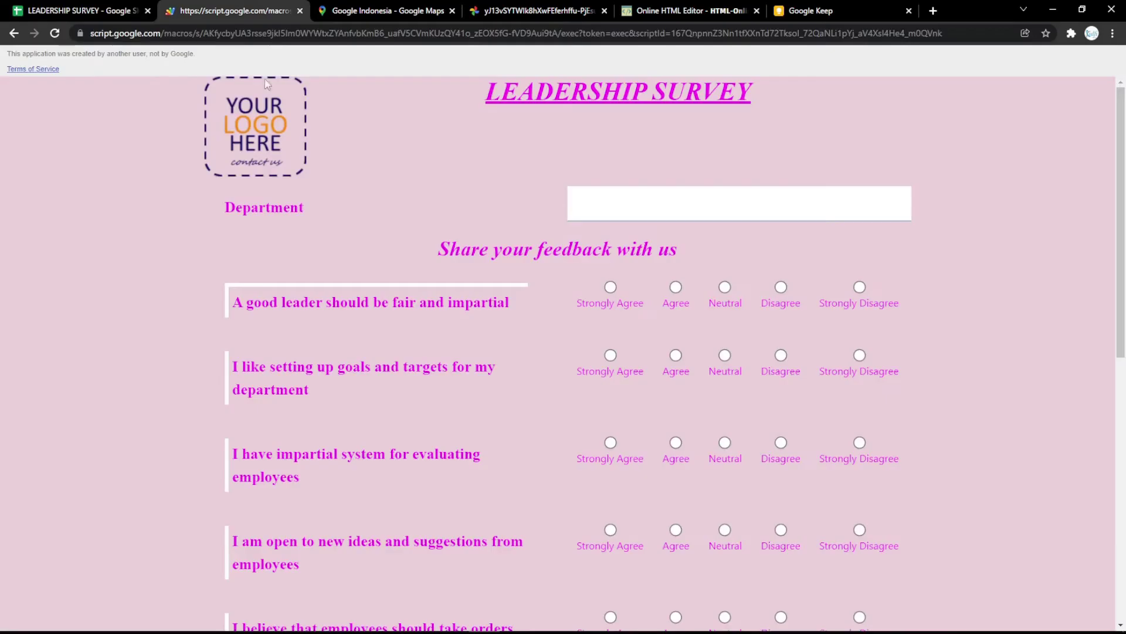
{"action": "key", "text": "F5"}
{"action": "left_click", "coordinate": [641, 193]}
{"action": "type", "text": "Offic"}
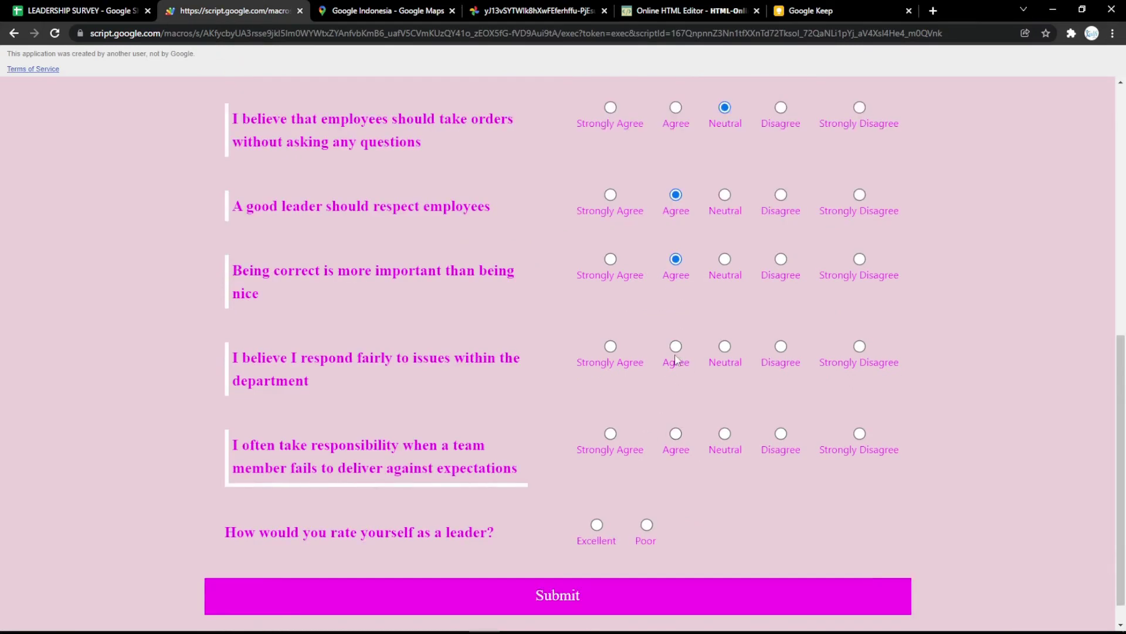
{"action": "left_click", "coordinate": [597, 523]}
{"action": "scroll", "coordinate": [600, 528], "scroll_direction": "down", "scroll_amount": 1}
{"action": "left_click", "coordinate": [603, 555]}
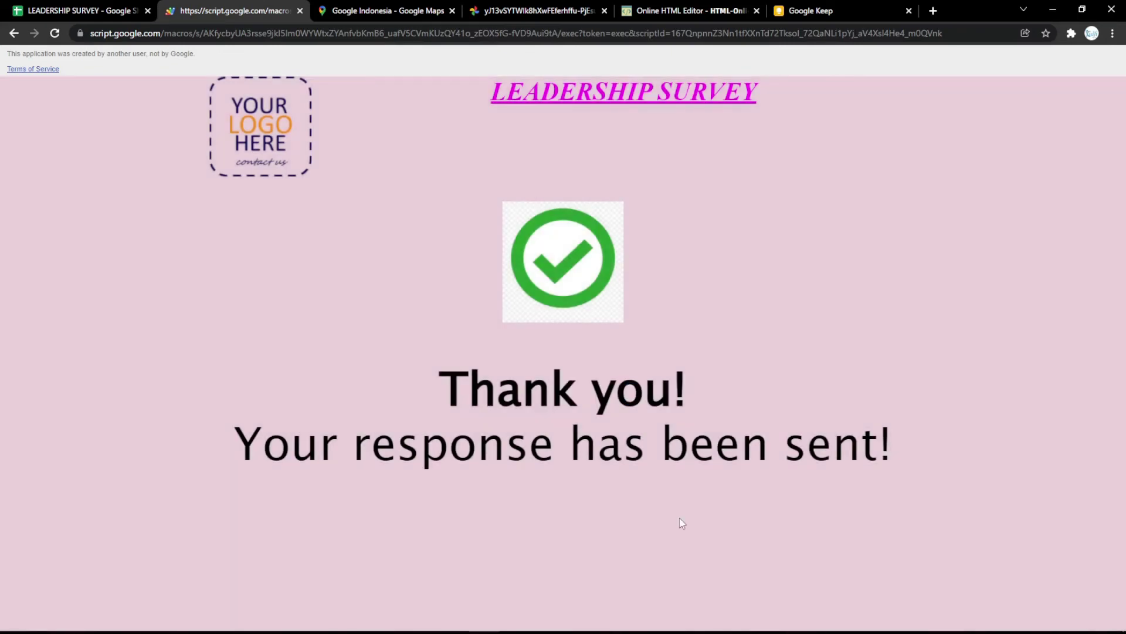
- Check the submitted answers in the Responses sheet and compare with the form's success page
{"action": "left_click", "coordinate": [79, 10]}
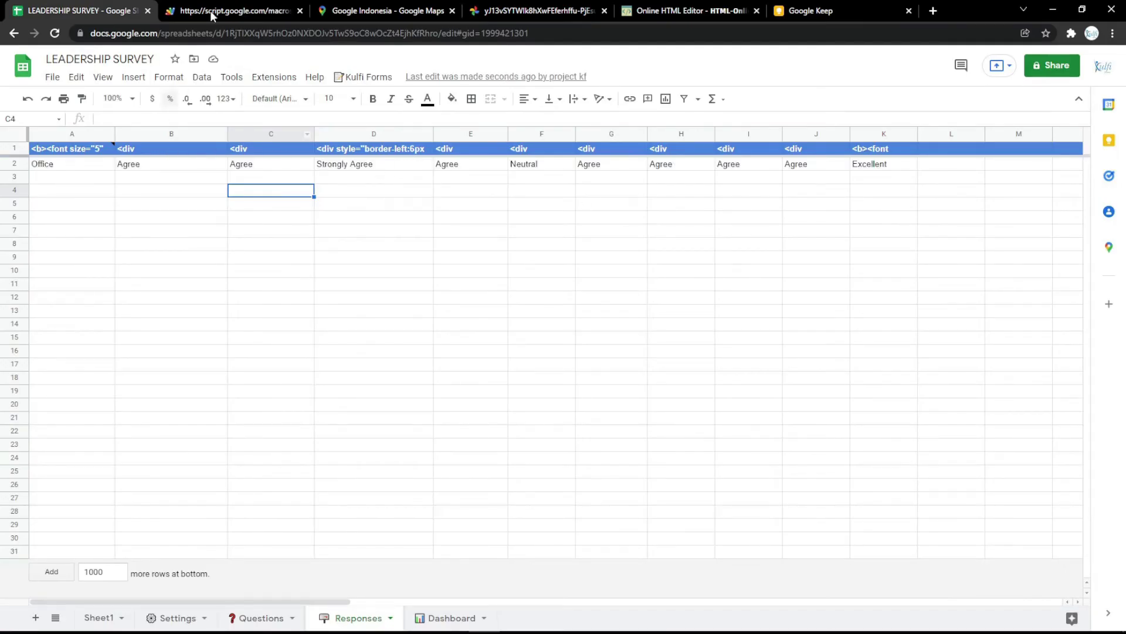
{"action": "left_click", "coordinate": [229, 6]}
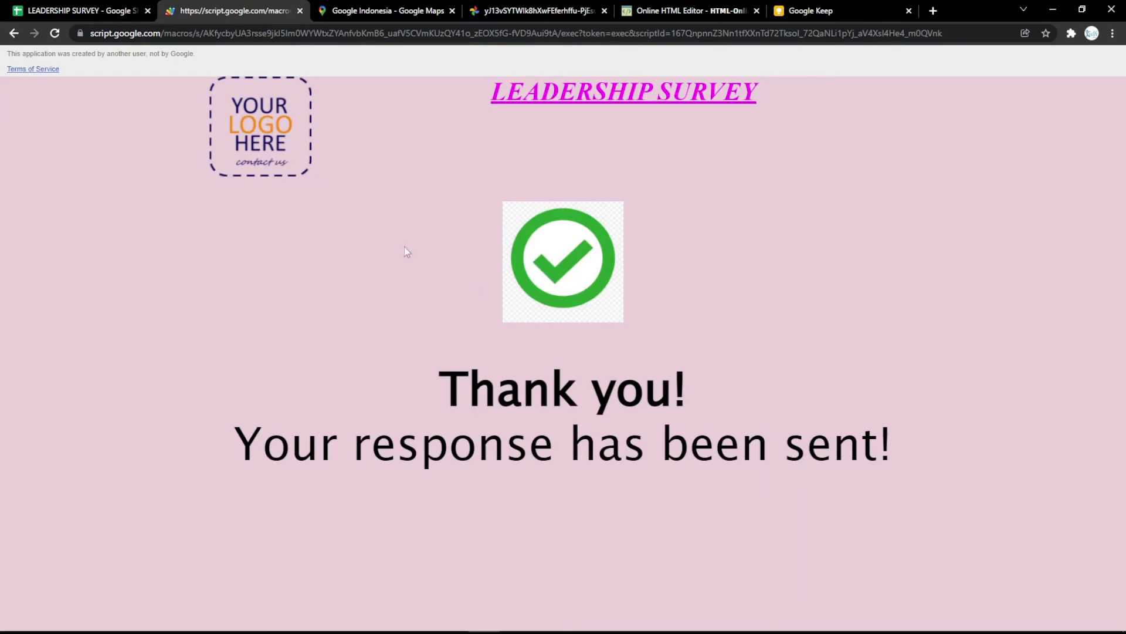
{"action": "left_click", "coordinate": [79, 11]}
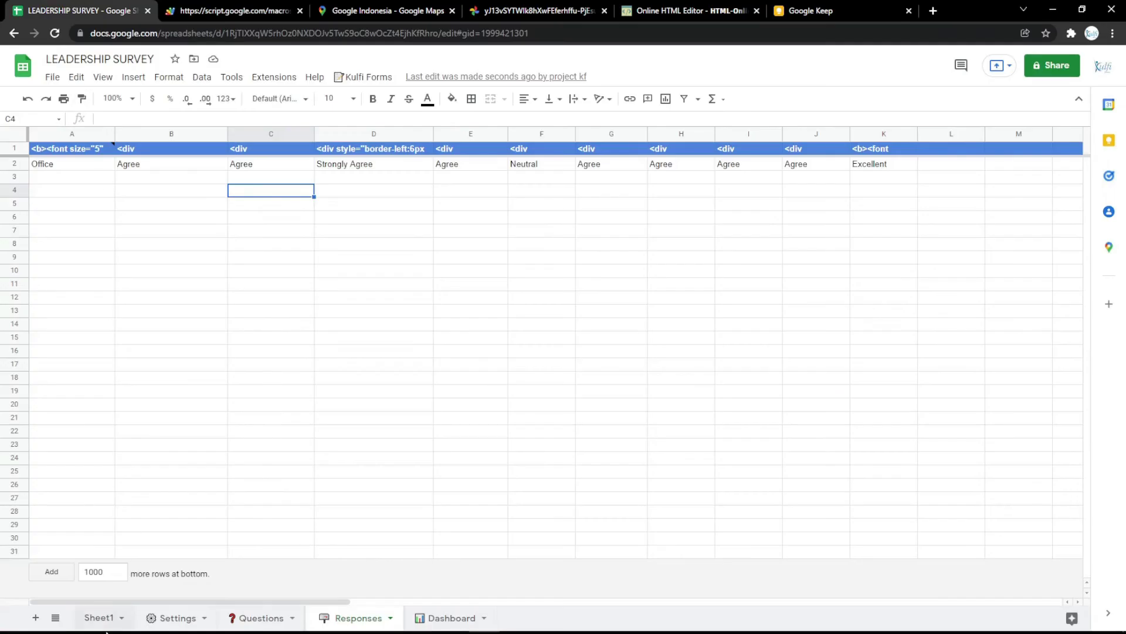
- Look at the Success screen Text in Settings, then open thank_you_PNG66.png in a new browser tab and copy its address
{"action": "left_click", "coordinate": [177, 618]}
{"action": "left_click", "coordinate": [313, 242]}
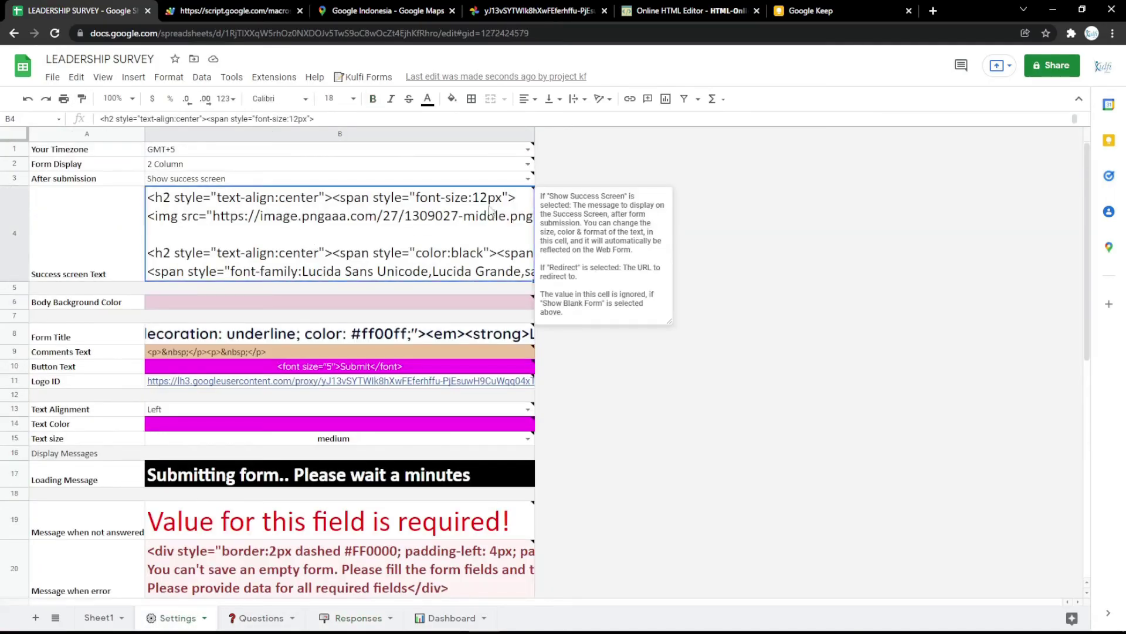
{"action": "key", "text": "ctrl+t"}
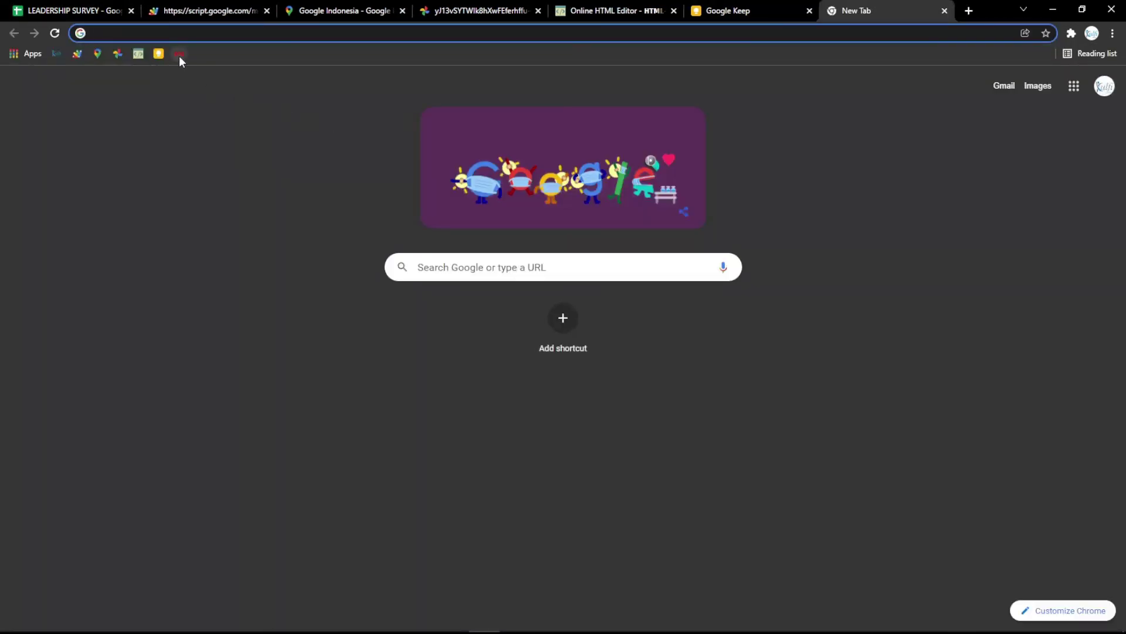
{"action": "left_click", "coordinate": [179, 54]}
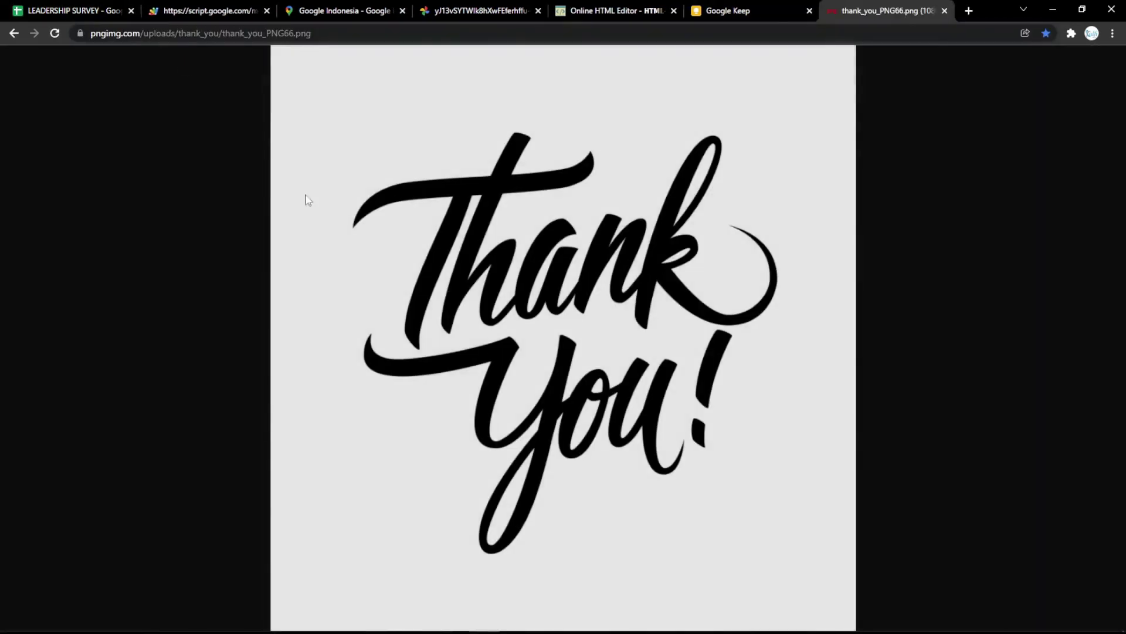
{"action": "left_click", "coordinate": [363, 49]}
{"action": "left_click", "coordinate": [361, 34]}
{"action": "left_click", "coordinate": [443, 159]}
{"action": "left_click", "coordinate": [406, 34]}
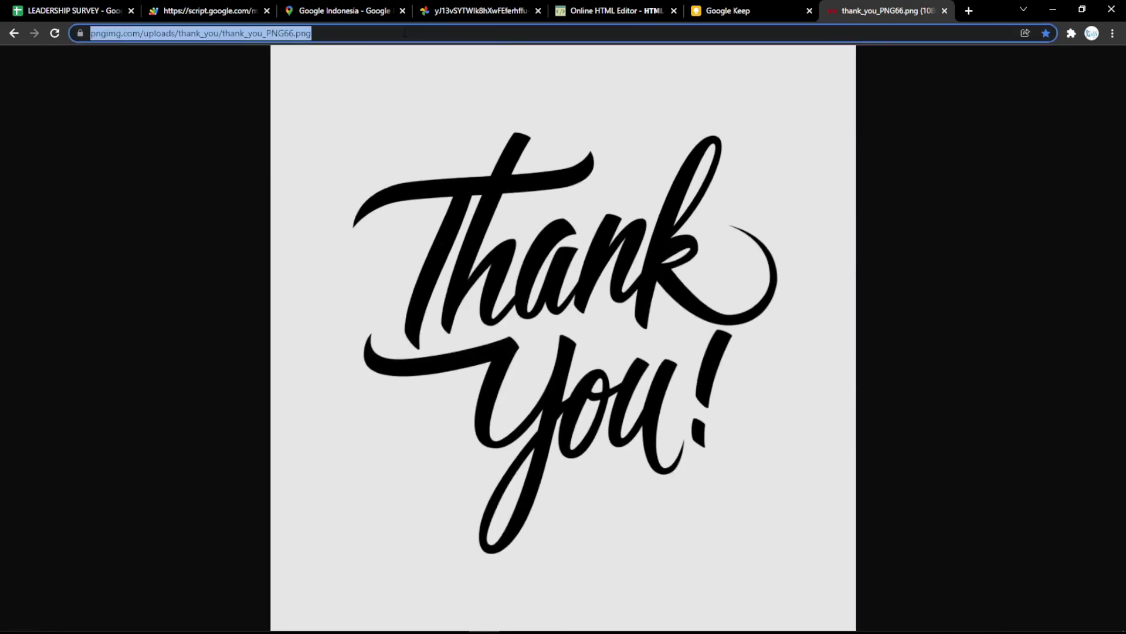
- Replace the heading in the Online HTML Editor with the thank-you image and resize it to about 464 by 464
{"action": "left_click", "coordinate": [645, 11]}
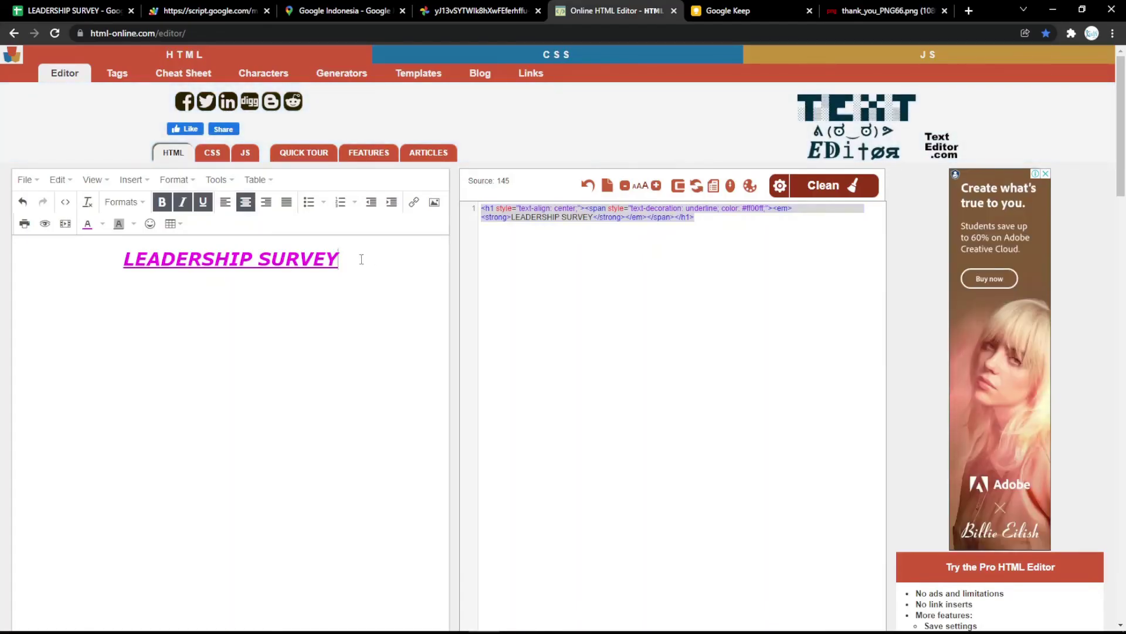
{"action": "left_click_drag", "start_coordinate": [361, 259], "coordinate": [55, 276]}
{"action": "key", "text": "Delete"}
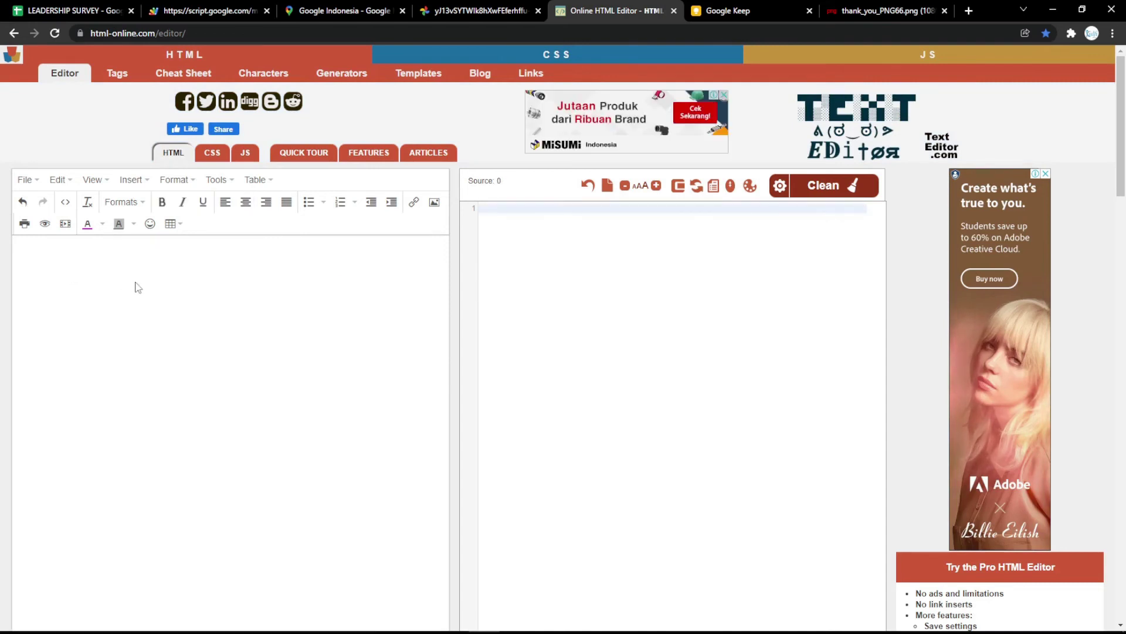
{"action": "key", "text": "ctrl+v"}
{"action": "left_click", "coordinate": [37, 257]}
{"action": "left_click_drag", "start_coordinate": [17, 244], "coordinate": [344, 525]}
{"action": "left_click_drag", "start_coordinate": [18, 246], "coordinate": [104, 326]}
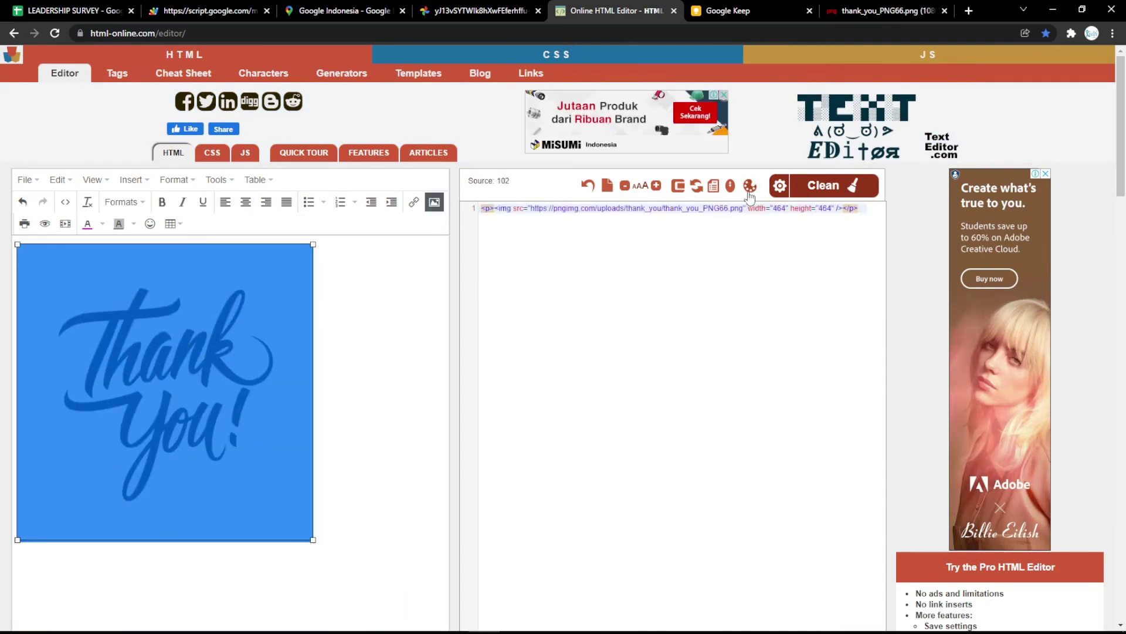
- Set the thank-you image's width and height to 500 in the HTML source
{"action": "double_click", "coordinate": [781, 209]}
{"action": "type", "text": "500"}
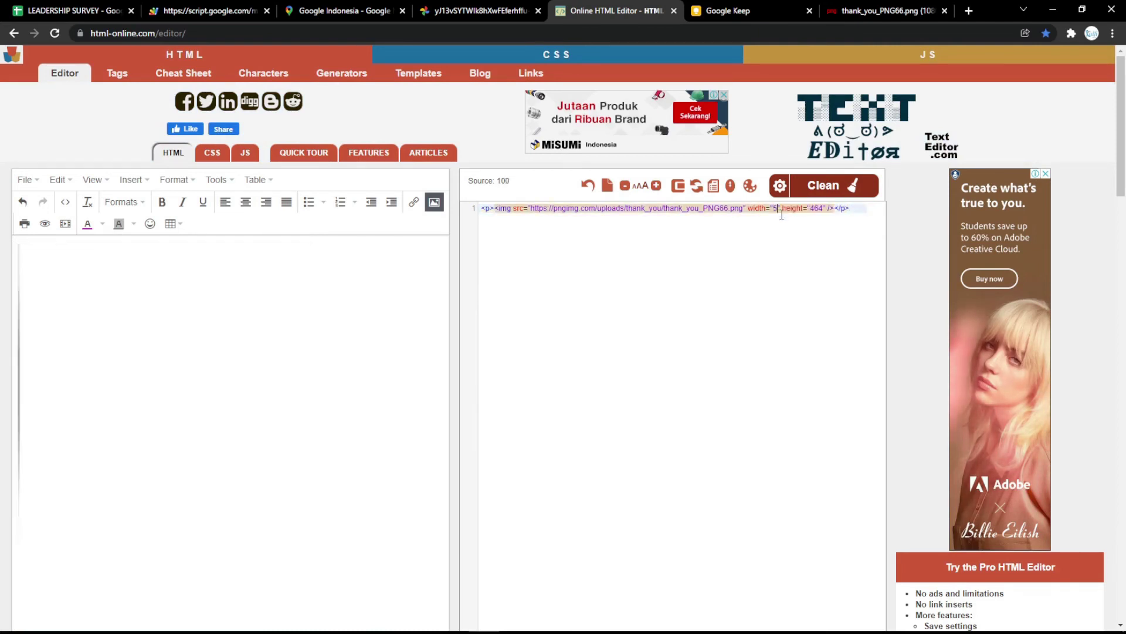
{"action": "double_click", "coordinate": [827, 209]}
{"action": "type", "text": "500"}
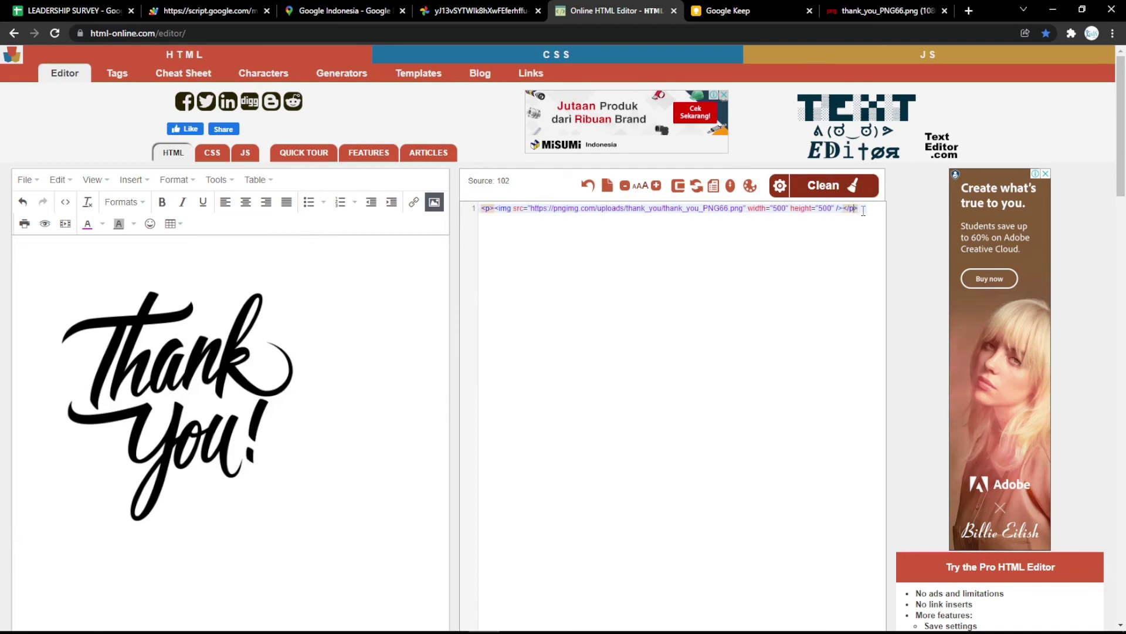
- Copy the image code, replace the img tag in the Success screen Text of the Settings sheet with it, and reload the live form
{"action": "key", "text": "ctrl+a"}
{"action": "key", "text": "ctrl+c"}
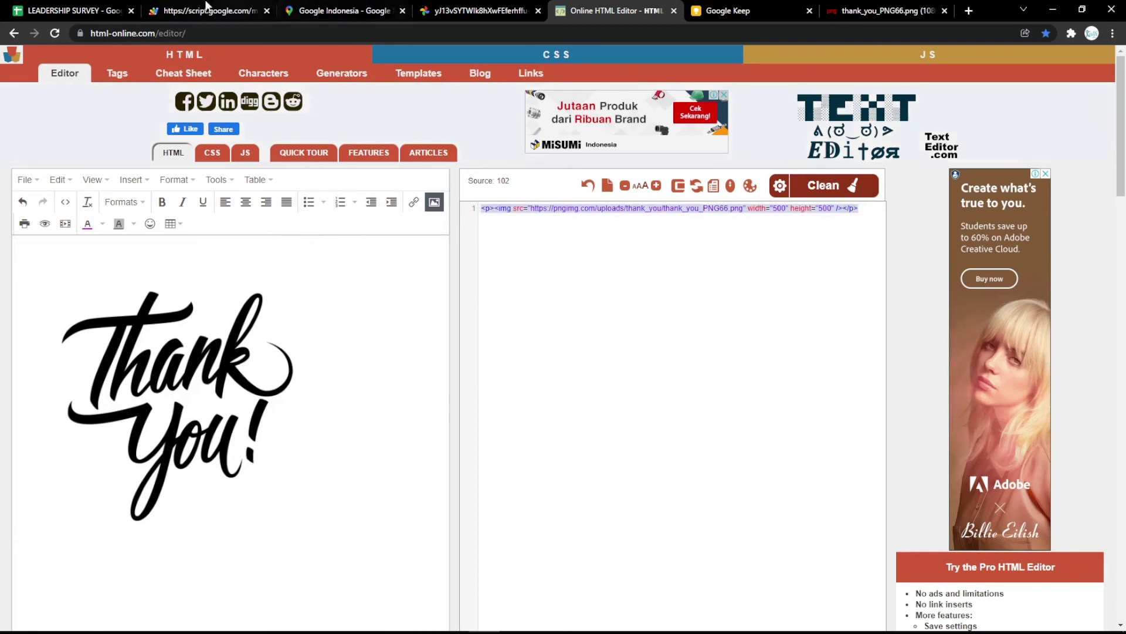
{"action": "left_click", "coordinate": [77, 10]}
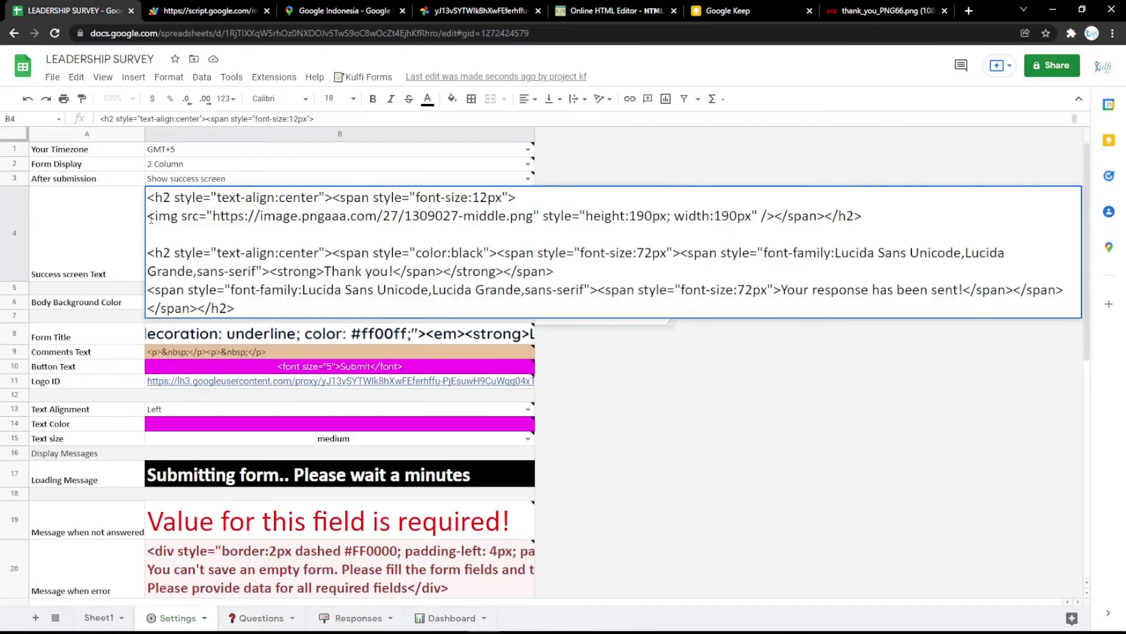
{"action": "left_click_drag", "start_coordinate": [150, 217], "coordinate": [769, 218]}
{"action": "key", "text": "ctrl+v"}
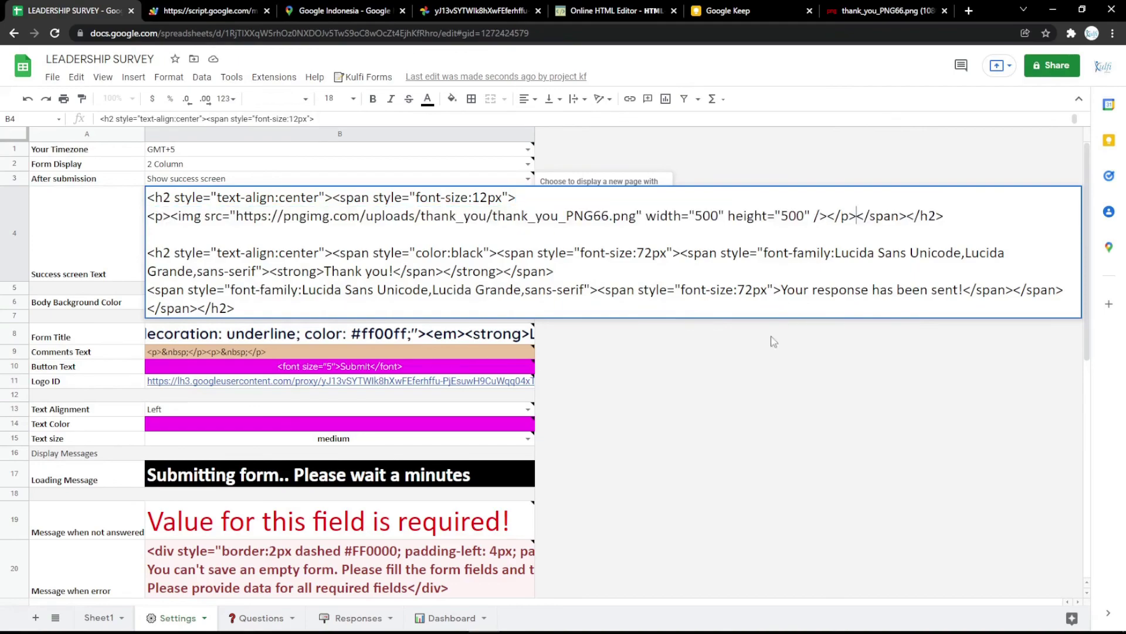
{"action": "left_click", "coordinate": [761, 364]}
{"action": "left_click", "coordinate": [212, 11]}
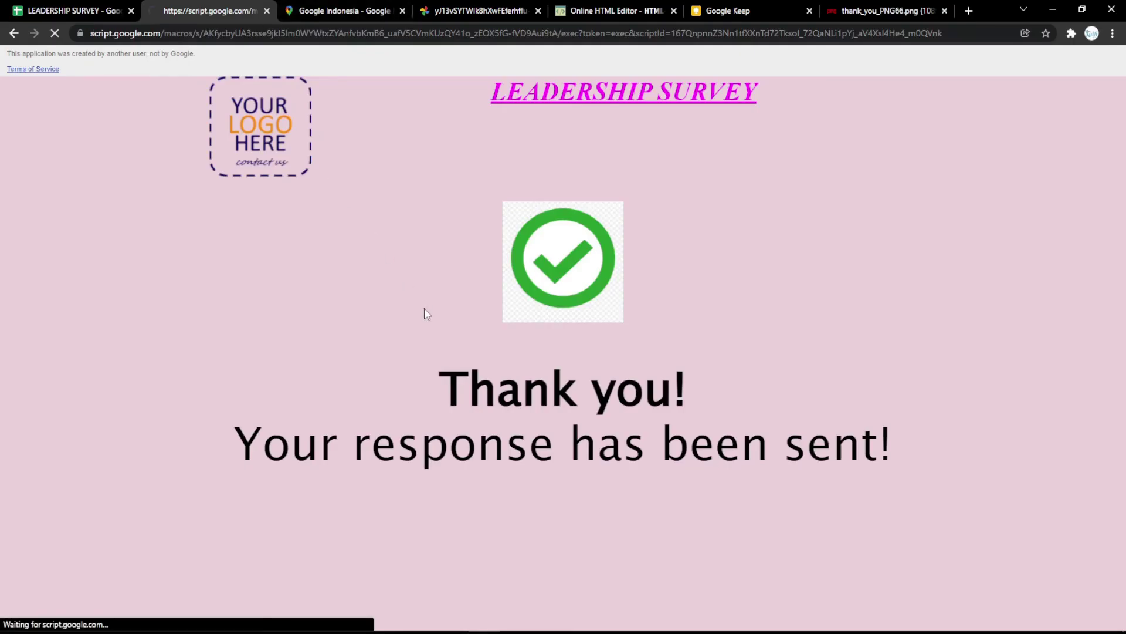